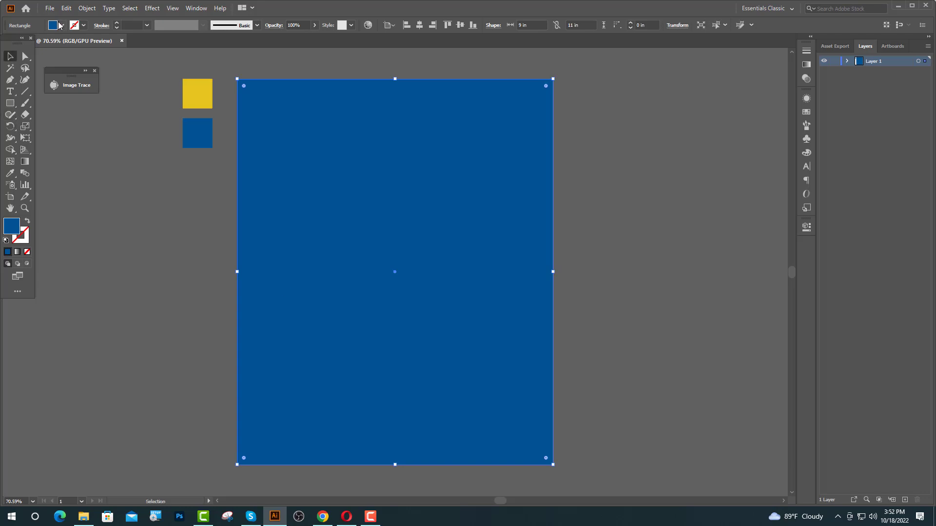
# Fill the artboard-sized background rectangle with black and lock it in Layer 1.
pyautogui.click(61, 25)
pyautogui.click(27, 42)
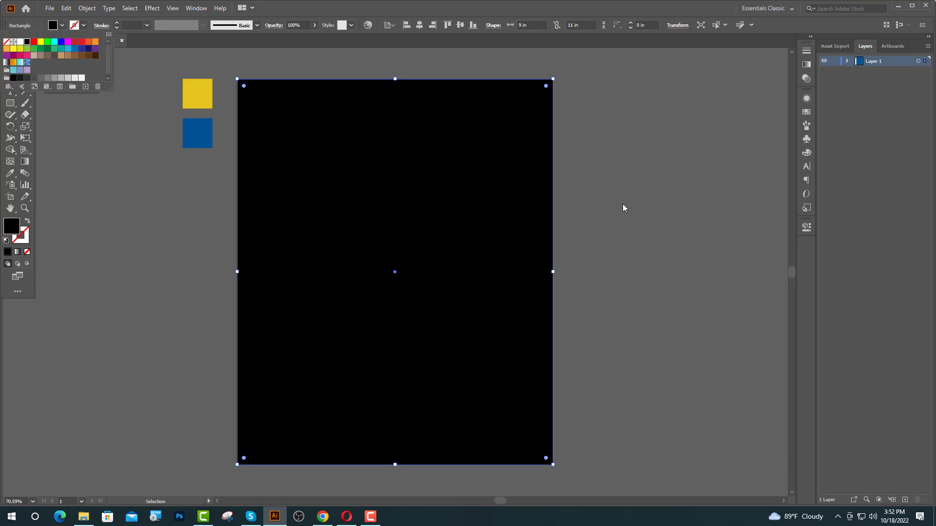
pyautogui.click(847, 61)
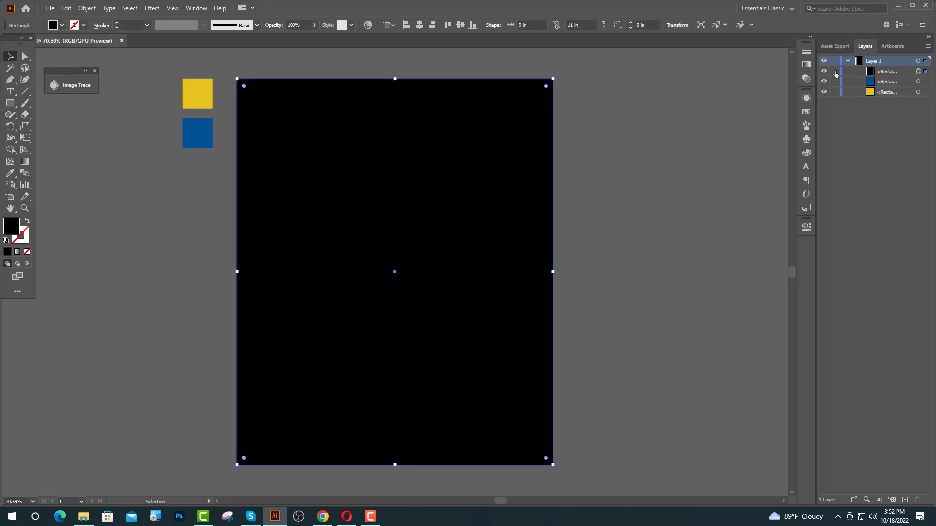
pyautogui.click(835, 71)
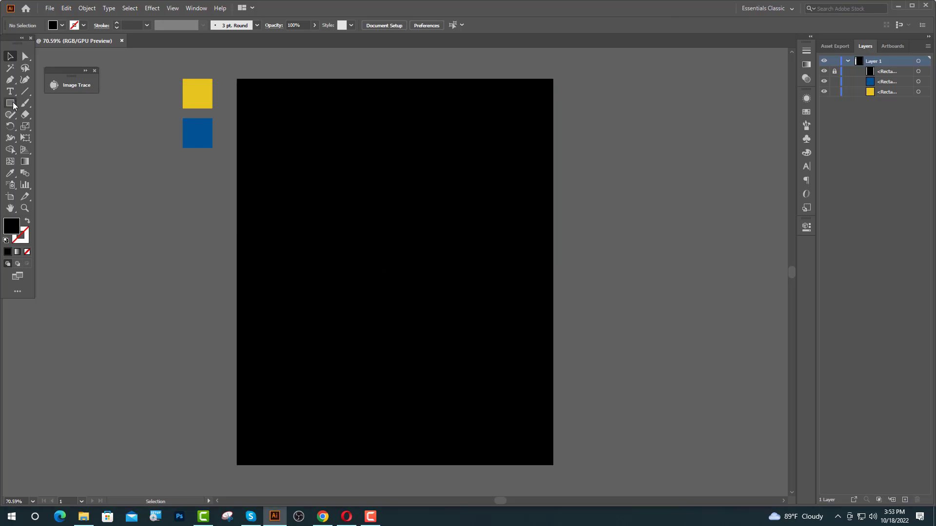
# Draw a narrow black rectangle about 0.35 by 1.16 in beside the artboard and slant it by shifting its top corners to the right.
pyautogui.click(10, 103)
pyautogui.moveTo(580, 148); pyautogui.dragTo(592, 188)
pyautogui.click(25, 57)
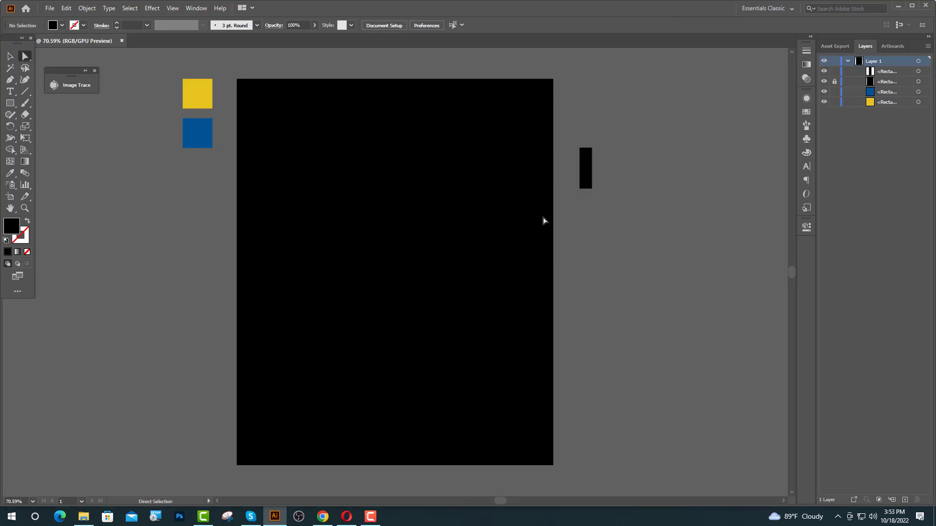
pyautogui.moveTo(604, 156); pyautogui.dragTo(603, 156)
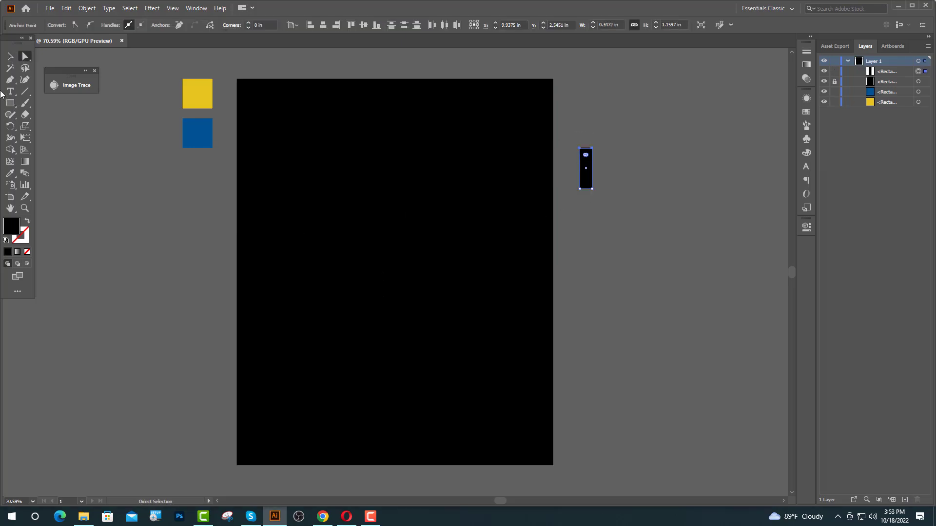
pyautogui.press('Right')
pyautogui.press('Right')
pyautogui.press('Right')
pyautogui.press('Right')
pyautogui.press('Right')
pyautogui.press('Right')
pyautogui.press('Right')
pyautogui.press('Right')
pyautogui.press('Right')
pyautogui.press('Right')
pyautogui.press('Right')
pyautogui.press('Right')
pyautogui.press('Right')
pyautogui.press('Right')
pyautogui.press('Right')
pyautogui.press('Right')
pyautogui.press('Right')
pyautogui.press('Right')
pyautogui.press('Right')
pyautogui.press('Right')
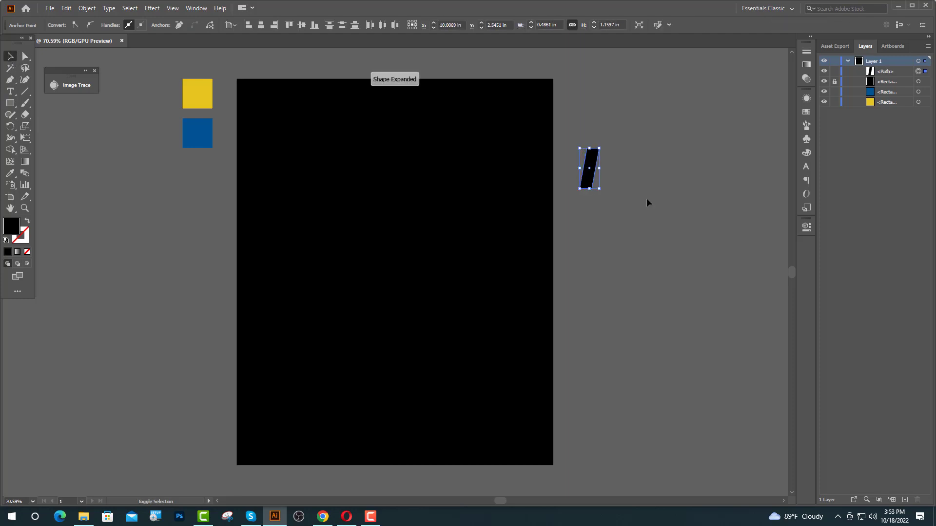
pyautogui.press('Right')
pyautogui.press('Right')
pyautogui.press('Right')
pyautogui.press('Right')
pyautogui.press('Right')
pyautogui.press('Right')
pyautogui.press('Right')
pyautogui.press('Right')
pyautogui.press('Right')
pyautogui.press('Right')
pyautogui.press('Right')
pyautogui.press('Right')
pyautogui.press('Right')
pyautogui.press('Right')
pyautogui.press('Right')
pyautogui.press('Right')
pyautogui.press('Right')
pyautogui.press('Right')
pyautogui.press('Right')
pyautogui.press('Right')
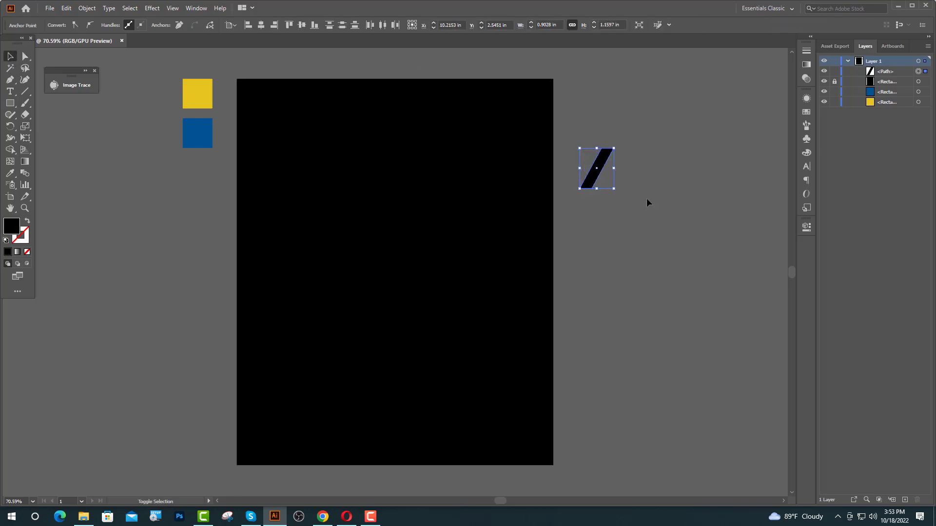
# Move the slanted bar slightly down and to the right and fill it with the blue sampled from the reference square.
pyautogui.moveTo(598, 171); pyautogui.dragTo(615, 200)
pyautogui.click(651, 272)
pyautogui.hotkey('ctrl', 'z')
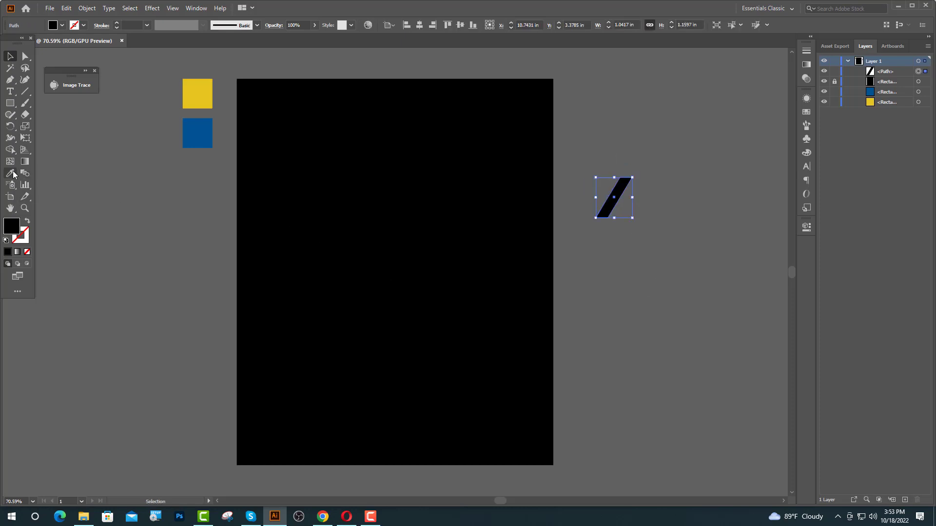
pyautogui.click(200, 125)
pyautogui.press('v')
pyautogui.click(143, 157)
pyautogui.scroll(1, 143, 158)
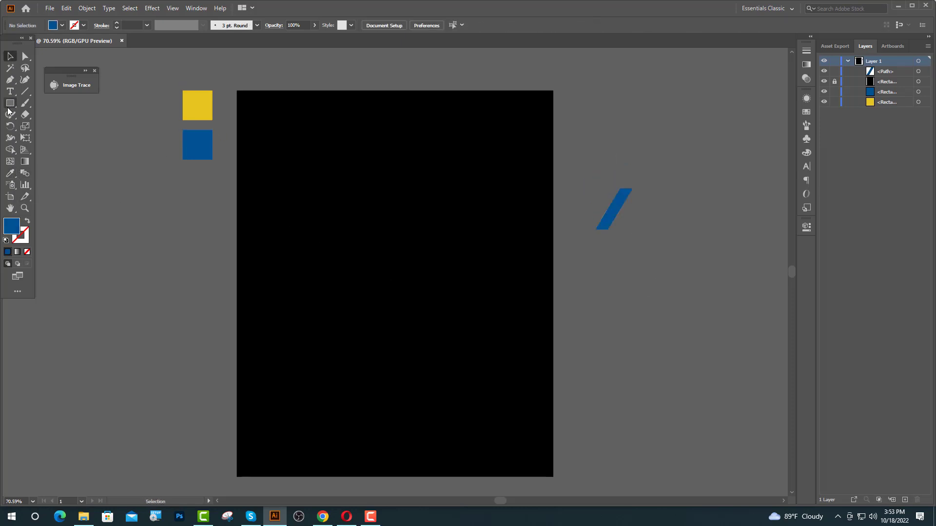
# Draw a tall blue rectangle about 5.72 by 8.99 in and center it horizontally and vertically on the artboard.
pyautogui.moveTo(8, 105); pyautogui.dragTo(25, 105)
pyautogui.moveTo(311, 115); pyautogui.dragTo(508, 429)
pyautogui.press('v')
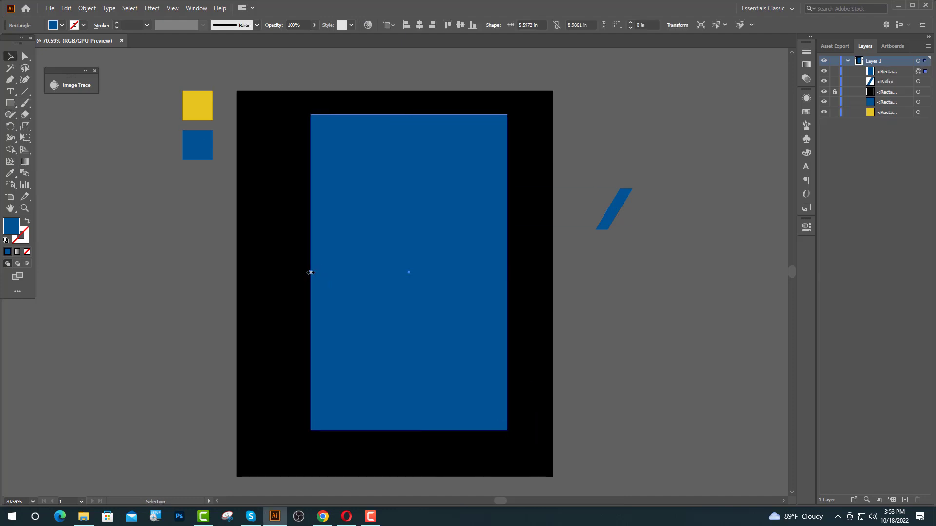
pyautogui.moveTo(311, 273); pyautogui.dragTo(306, 272)
pyautogui.moveTo(380, 297); pyautogui.dragTo(363, 296)
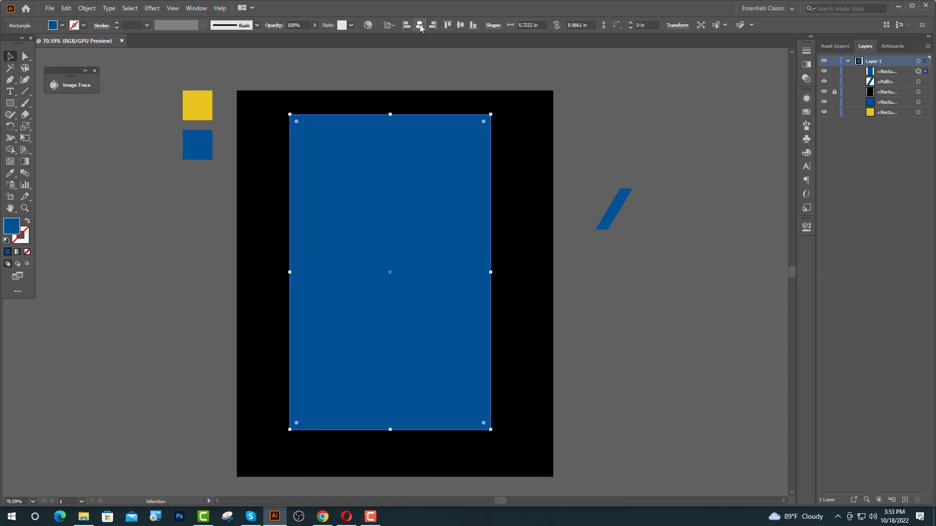
pyautogui.click(421, 27)
pyautogui.click(460, 25)
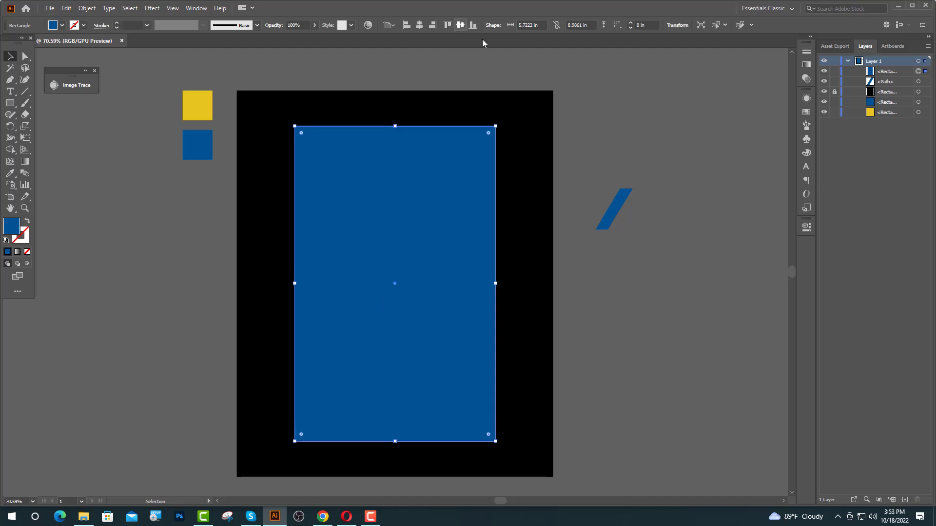
# Swap the centered rectangle's fill and stroke, then make the outline white.
pyautogui.click(27, 222)
pyautogui.click(83, 25)
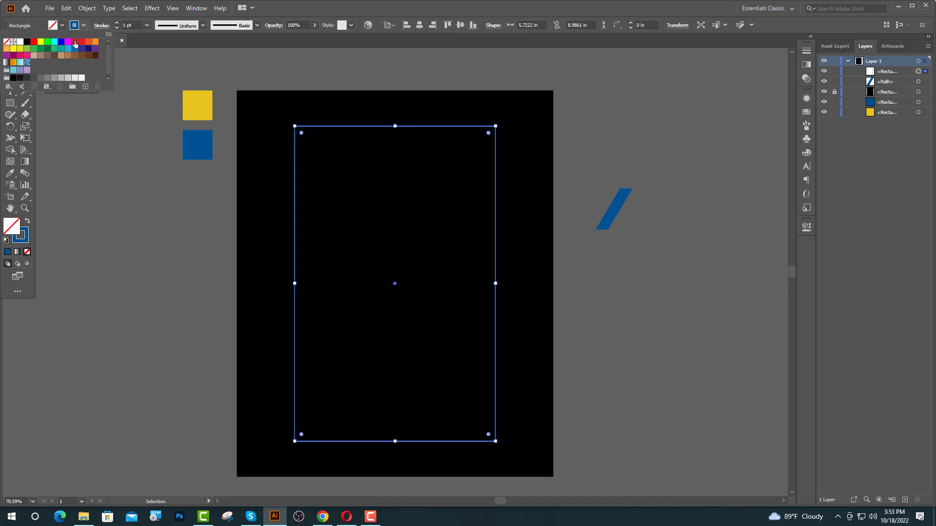
pyautogui.click(20, 42)
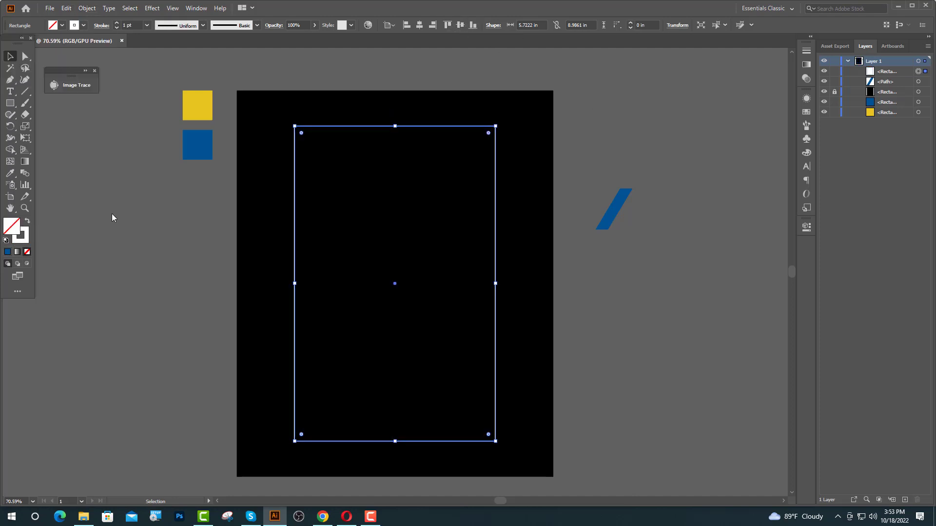
# Increase the rectangle outline's stroke weight to 10 pt.
pyautogui.click(118, 22)
pyautogui.click(118, 22)
pyautogui.click(117, 21)
pyautogui.click(116, 21)
pyautogui.click(116, 21)
pyautogui.click(116, 22)
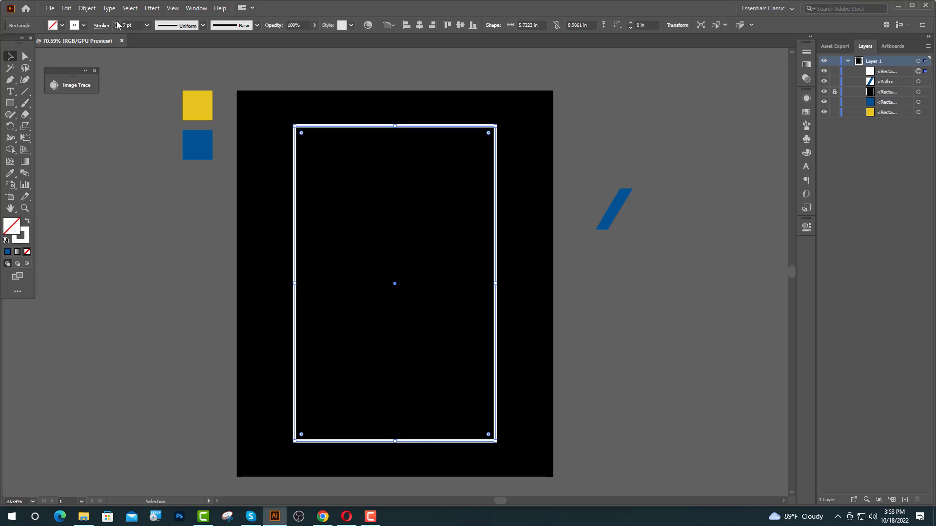
pyautogui.click(117, 21)
pyautogui.click(116, 22)
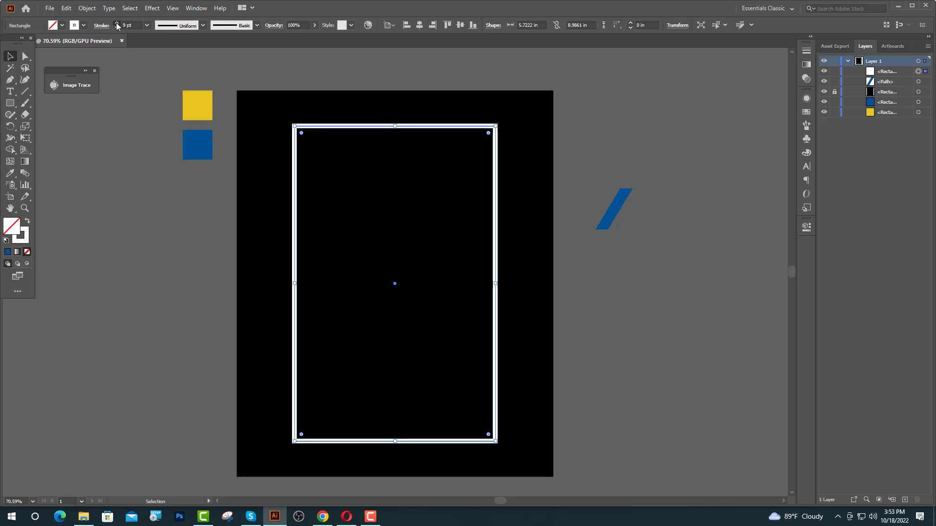
pyautogui.click(116, 22)
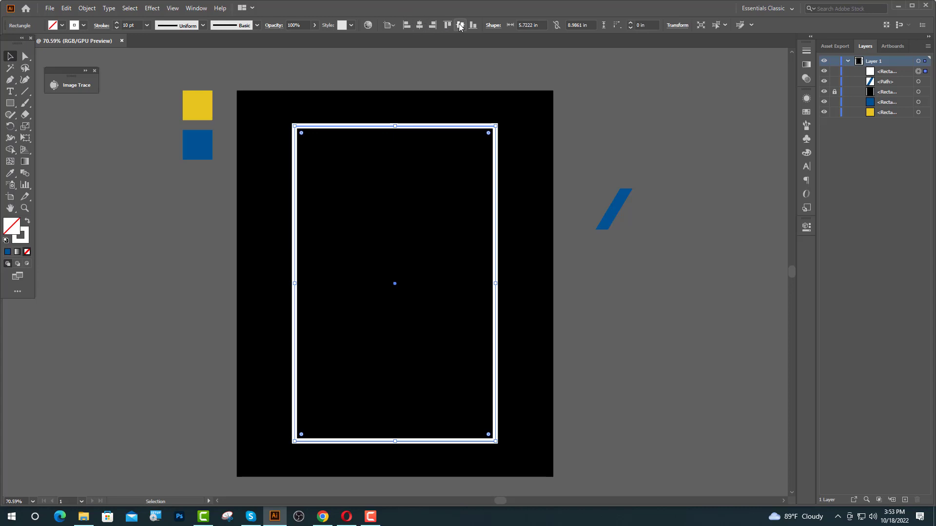
# Expand the white frame with both the Fill and Stroke options on.
pyautogui.click(88, 8)
pyautogui.click(112, 123)
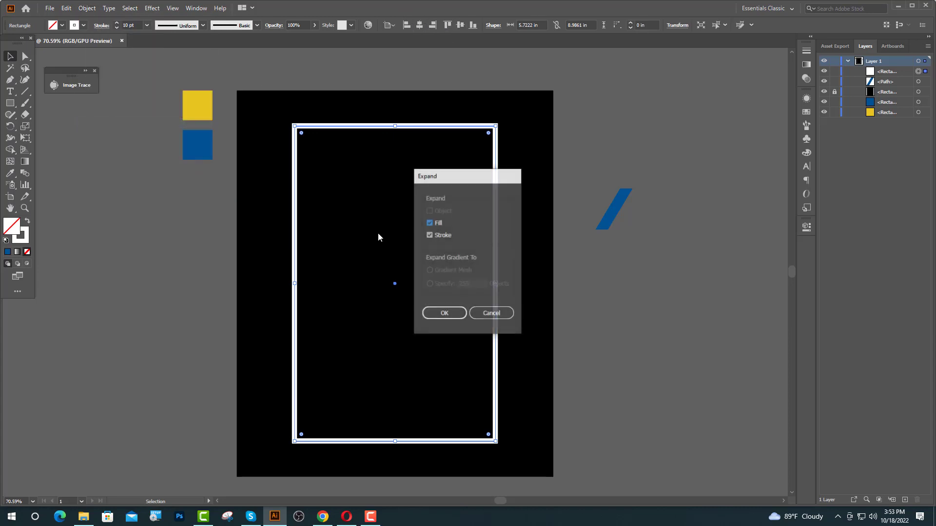
pyautogui.click(444, 313)
pyautogui.click(608, 339)
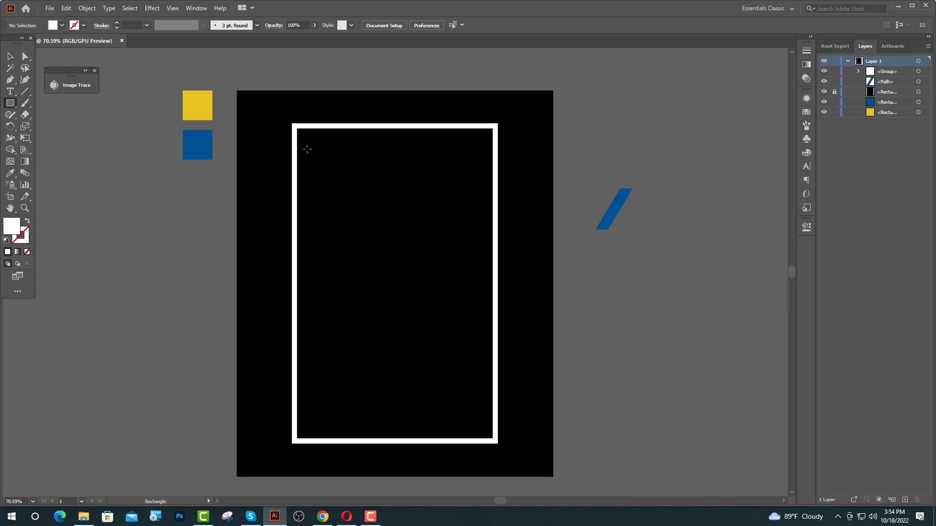
# Draw a white rectangle over the left part of the frame's top edge and enlarge it from its center to about 1.74 by 0.63 in.
pyautogui.moveTo(317, 120)
pyautogui.mouseDown()
pyautogui.moveTo(335, 136)
pyautogui.moveTo(369, 139)
pyautogui.mouseUp()
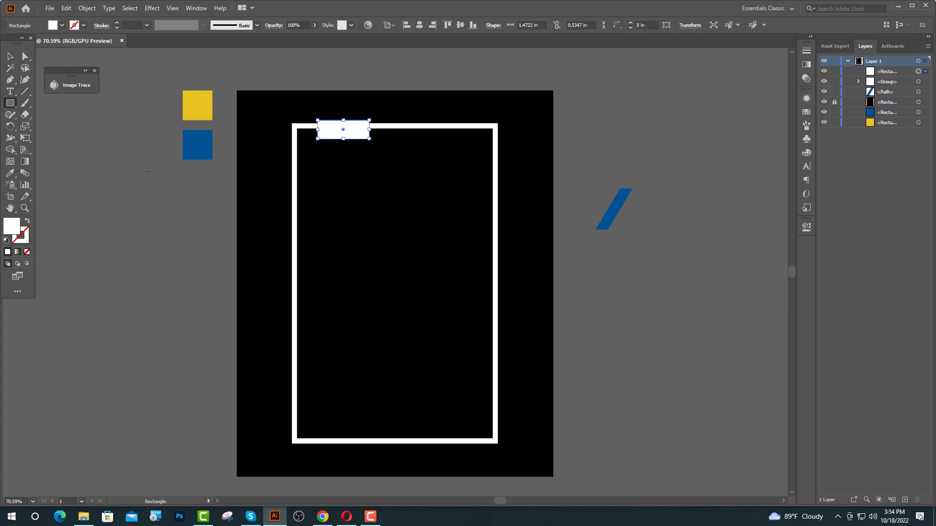
pyautogui.click(11, 57)
pyautogui.click(174, 240)
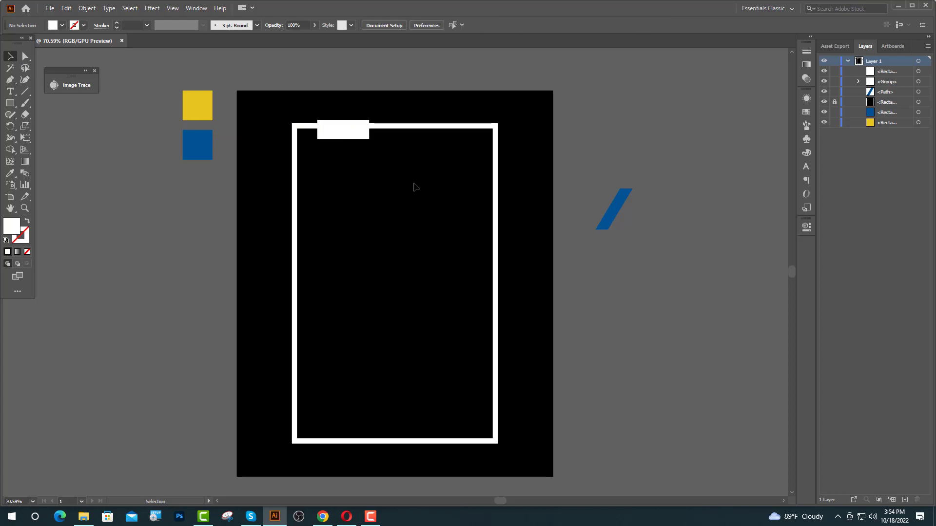
pyautogui.scroll(1, 415, 187)
pyautogui.scroll(2, 341, 158)
pyautogui.scroll(1, 345, 161)
pyautogui.click(345, 152)
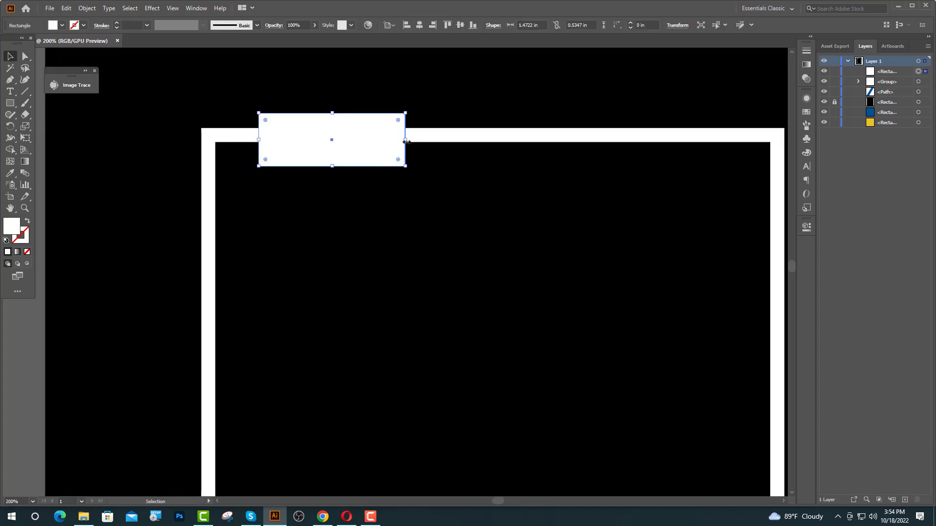
pyautogui.moveTo(405, 140); pyautogui.dragTo(418, 140)
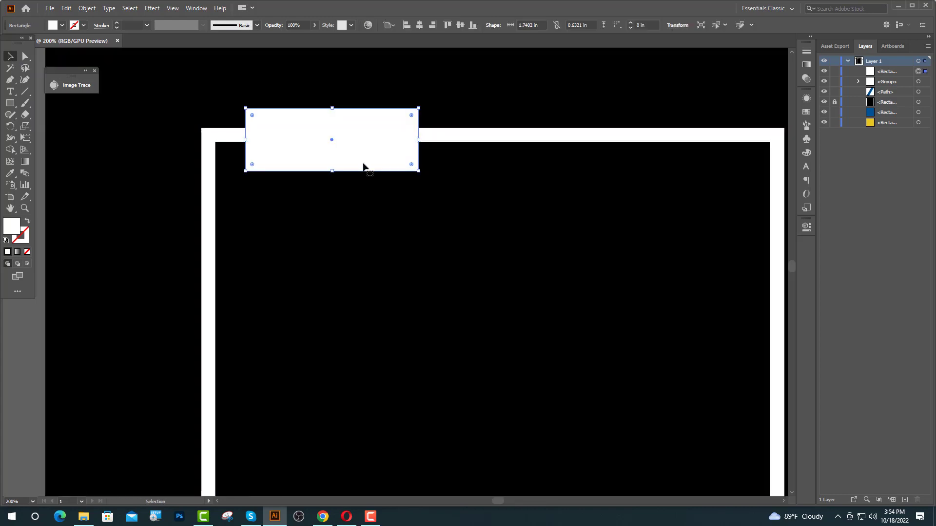
# Duplicate the white block onto the frame's bottom edge near the lower-right corner.
pyautogui.moveTo(357, 161); pyautogui.dragTo(469, 450)
pyautogui.scroll(-3, 371, 161)
pyautogui.click(390, 200)
pyautogui.click(624, 404)
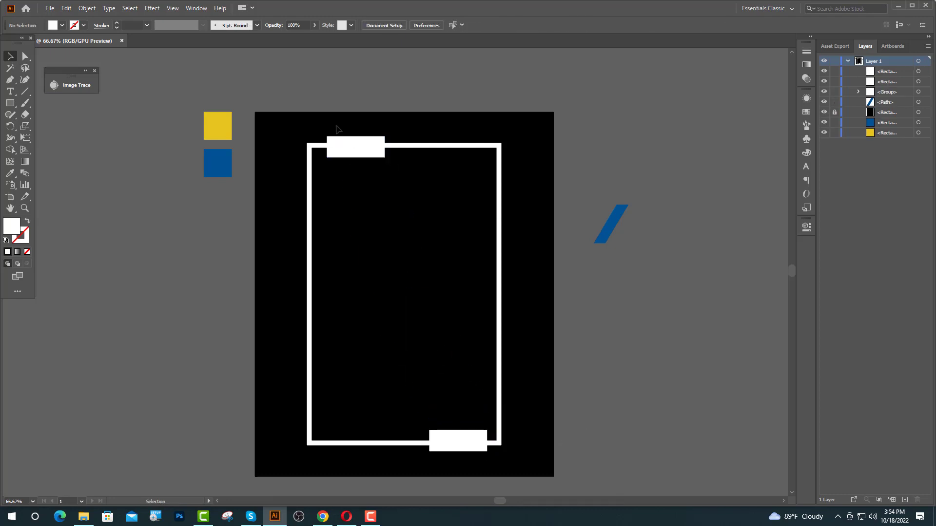
# Subtract the upper white block from the frame with Minus Front to cut a gap in the top edge.
pyautogui.moveTo(368, 162); pyautogui.dragTo(368, 163)
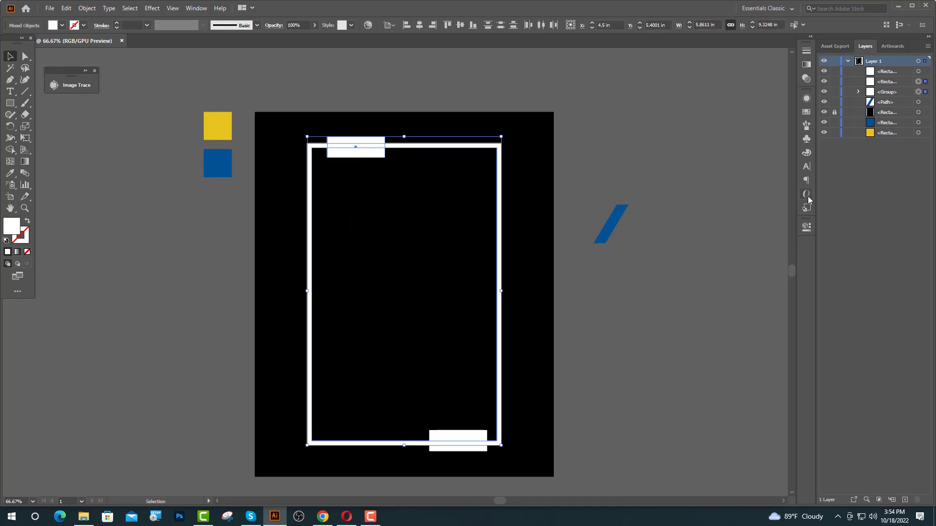
pyautogui.click(808, 227)
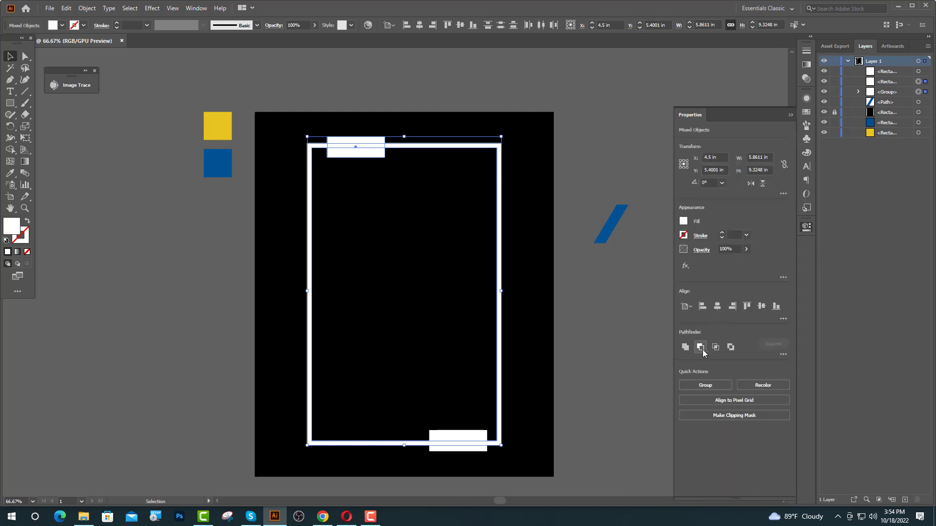
pyautogui.click(703, 350)
pyautogui.click(424, 366)
# Cut a gap in the frame's bottom edge by subtracting the lower white block with Minus Front.
pyautogui.scroll(-3, 492, 408)
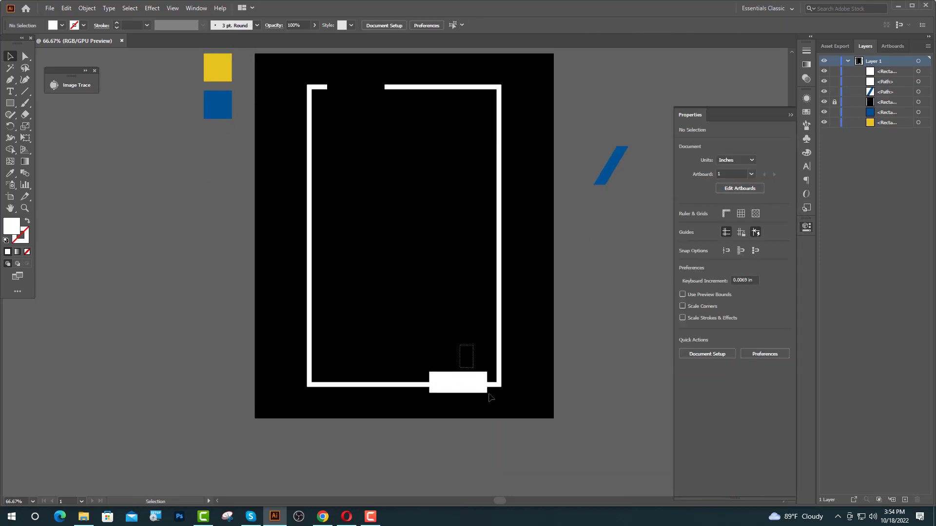
pyautogui.moveTo(491, 397); pyautogui.dragTo(493, 399)
pyautogui.click(702, 349)
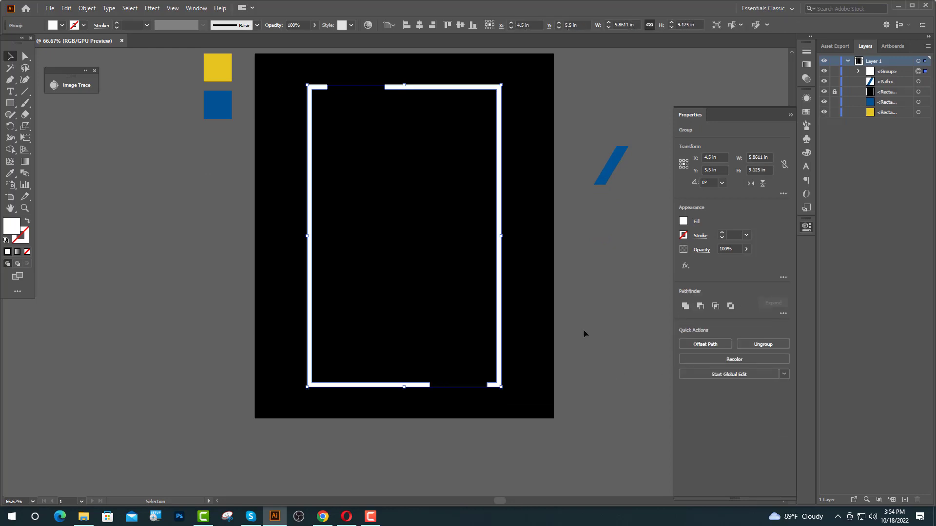
pyautogui.click(382, 111)
# Draw a rectangle about 1.58 by 0.65 in inside the frame's top gap and fill it with the yellow of the reference square.
pyautogui.scroll(1, 387, 110)
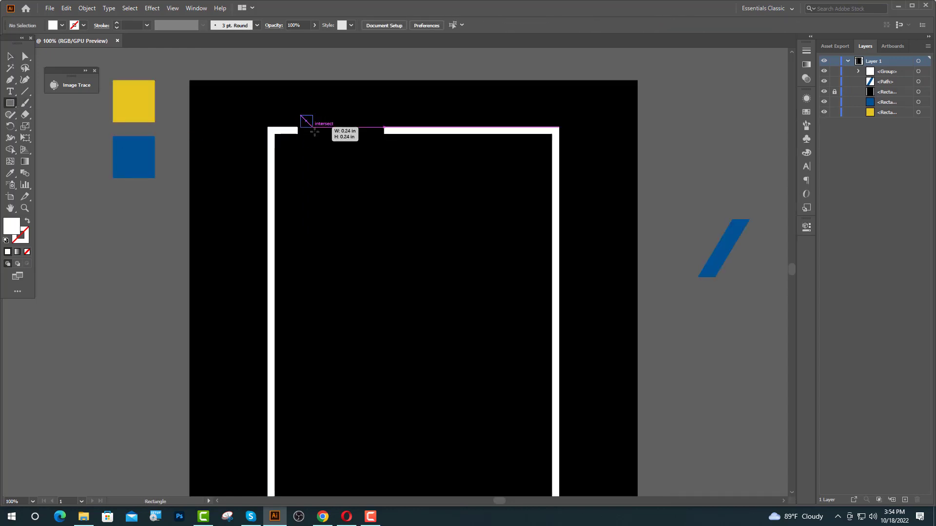
pyautogui.moveTo(300, 115); pyautogui.dragTo(380, 148)
pyautogui.click(10, 174)
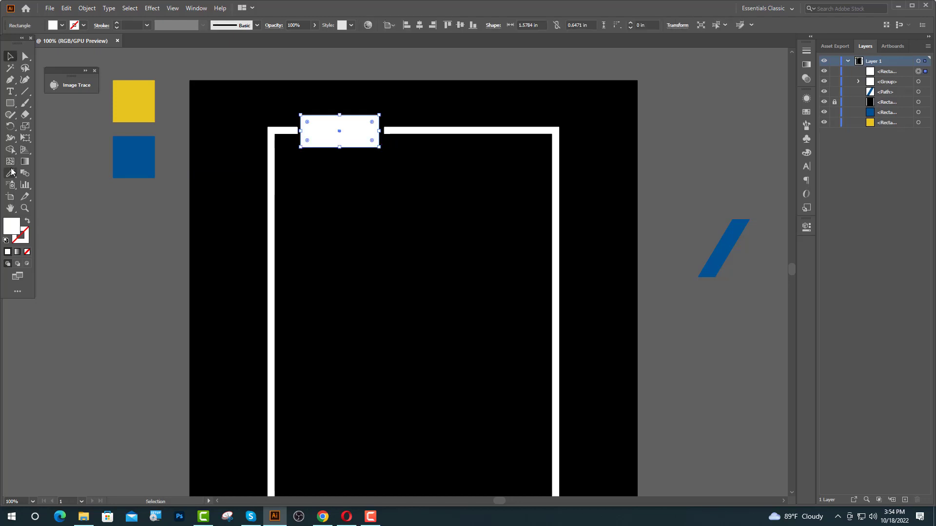
pyautogui.click(128, 110)
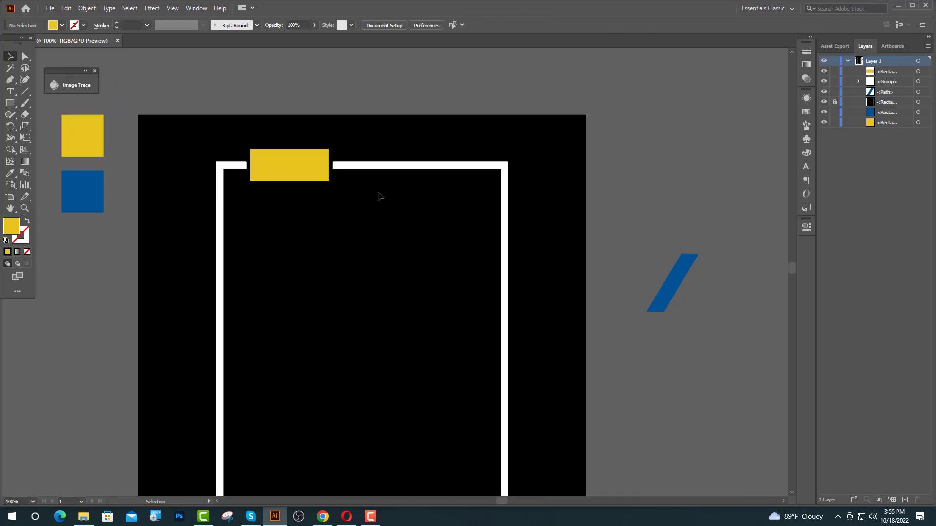
# Duplicate the yellow block into the frame's bottom gap and adjust its position to sit evenly between the frame ends.
pyautogui.scroll(-3, 381, 197)
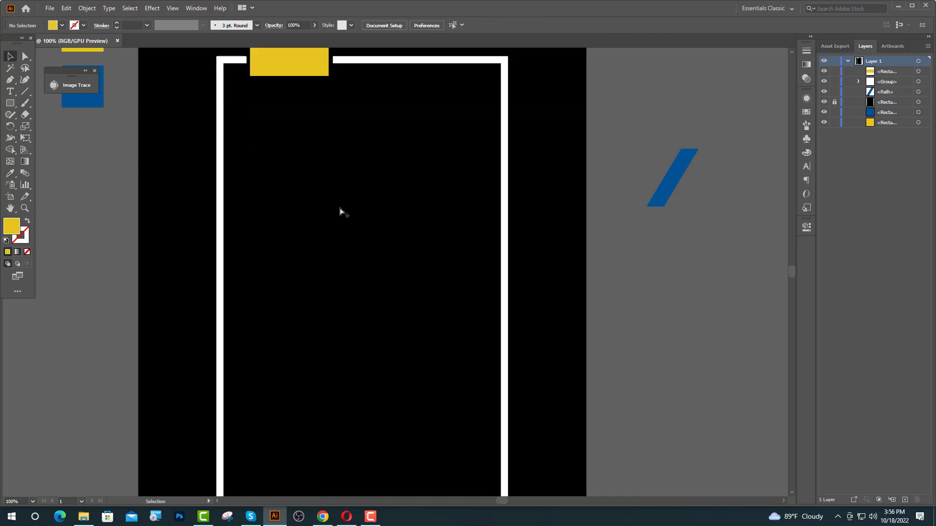
pyautogui.scroll(-3, 341, 211)
pyautogui.scroll(2, 340, 207)
pyautogui.moveTo(309, 131); pyautogui.dragTo(404, 424)
pyautogui.scroll(6, 415, 444)
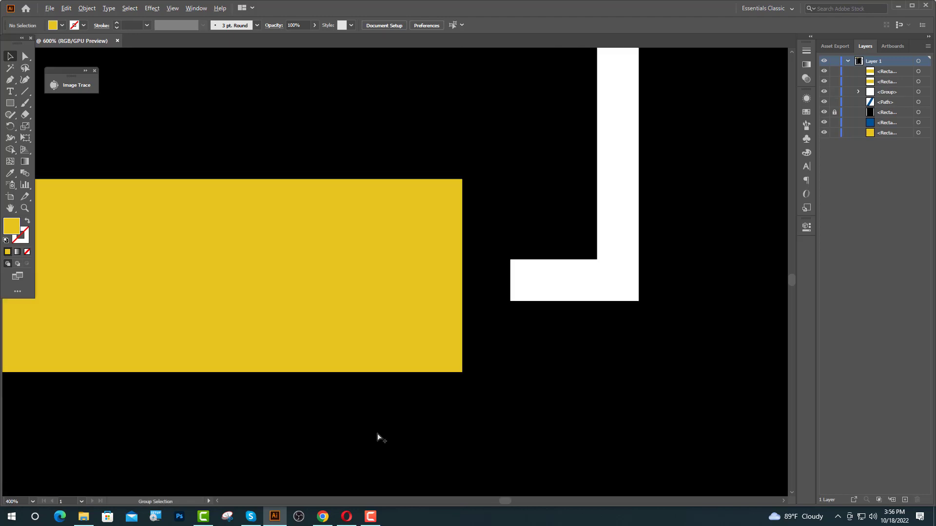
pyautogui.moveTo(249, 317); pyautogui.dragTo(280, 319)
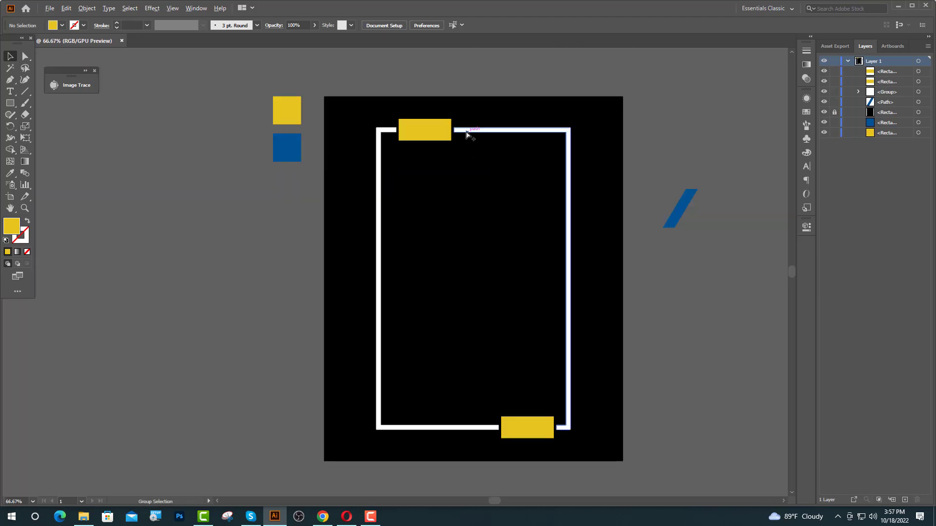
# Start a point text on the top yellow block and set its font to Poppins Bold.
pyautogui.scroll(2, 466, 133)
pyautogui.scroll(1, 476, 178)
pyautogui.scroll(1, 476, 181)
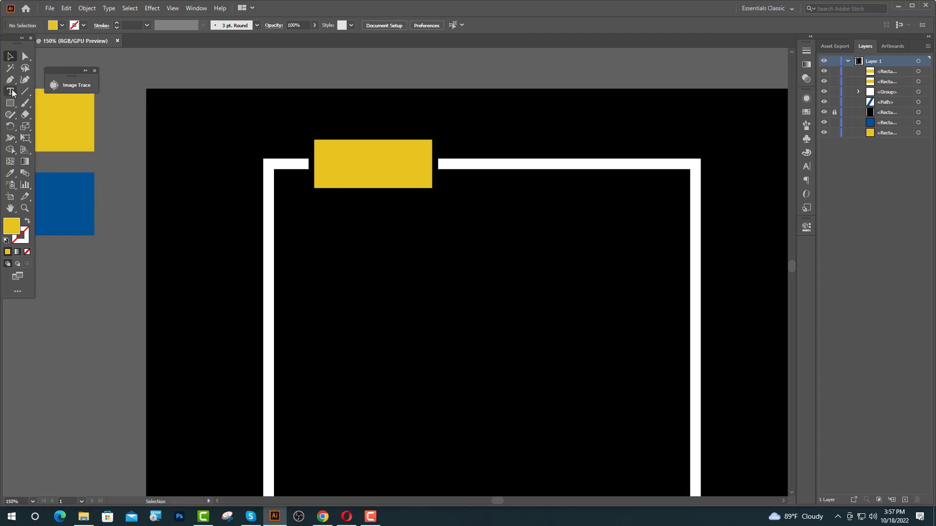
pyautogui.click(351, 165)
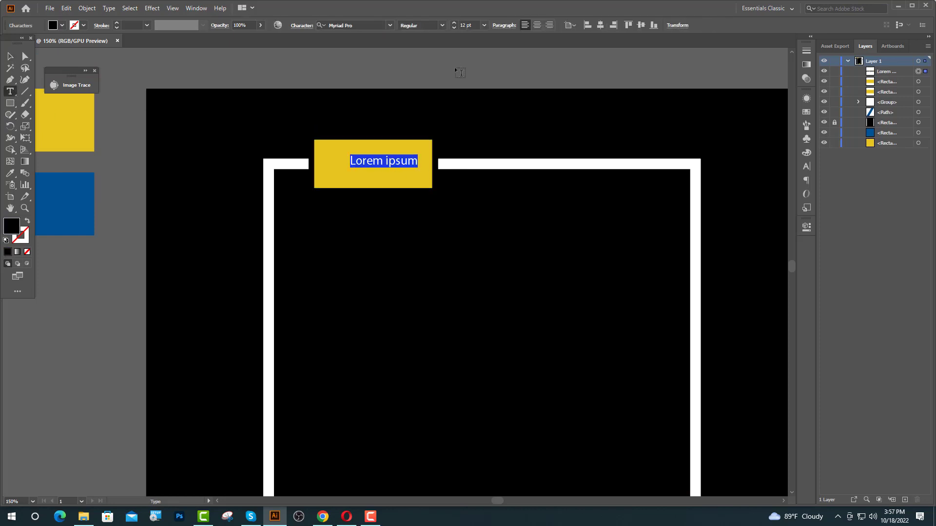
pyautogui.click(355, 26)
pyautogui.write('p')
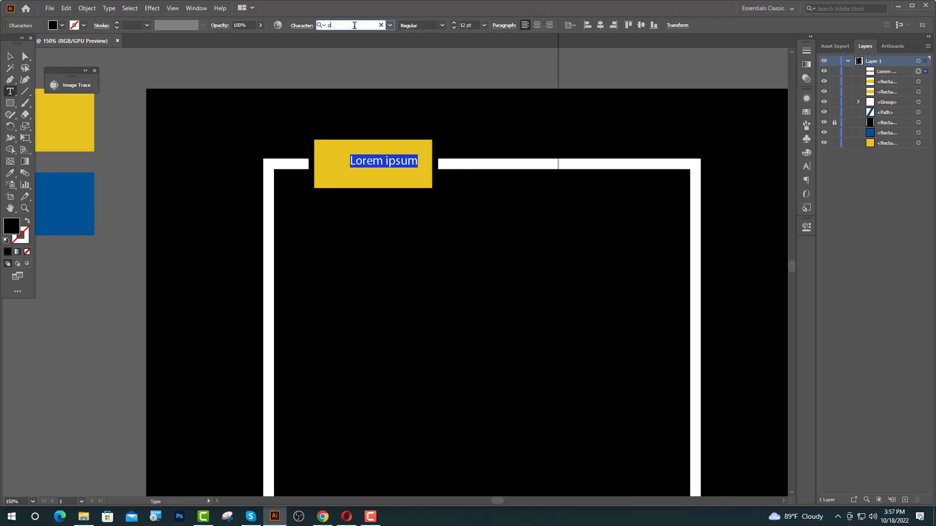
pyautogui.write('o')
pyautogui.click(366, 255)
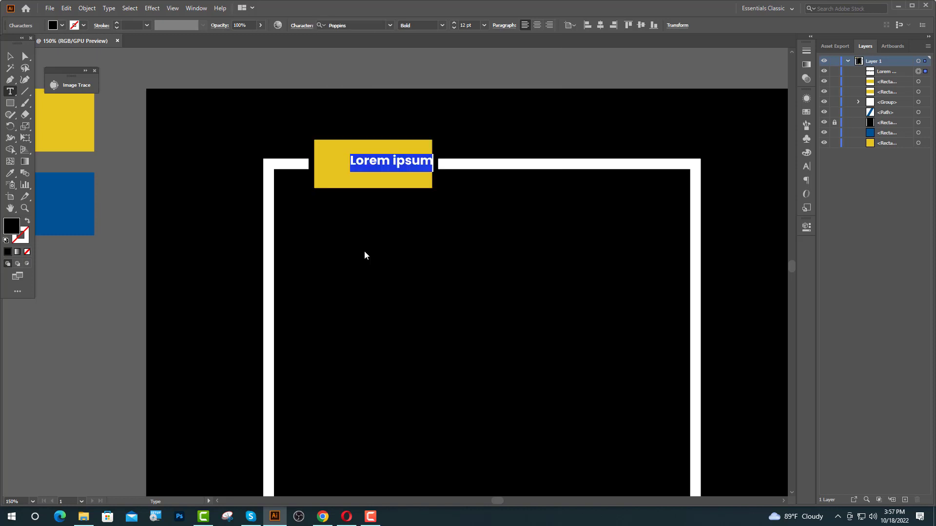
# Replace the placeholder text with ITS and set its font size to 30 pt.
pyautogui.click(463, 25)
pyautogui.write('20')
pyautogui.press('Return')
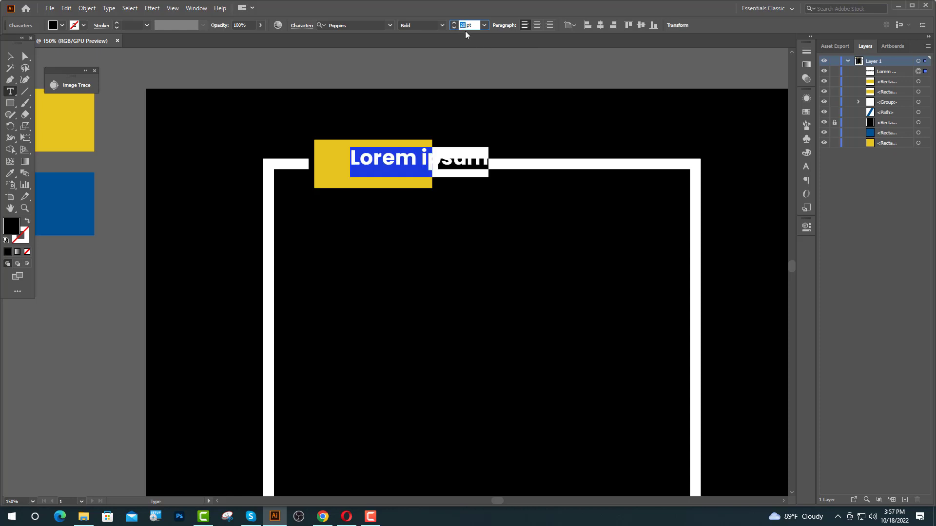
pyautogui.press('Return')
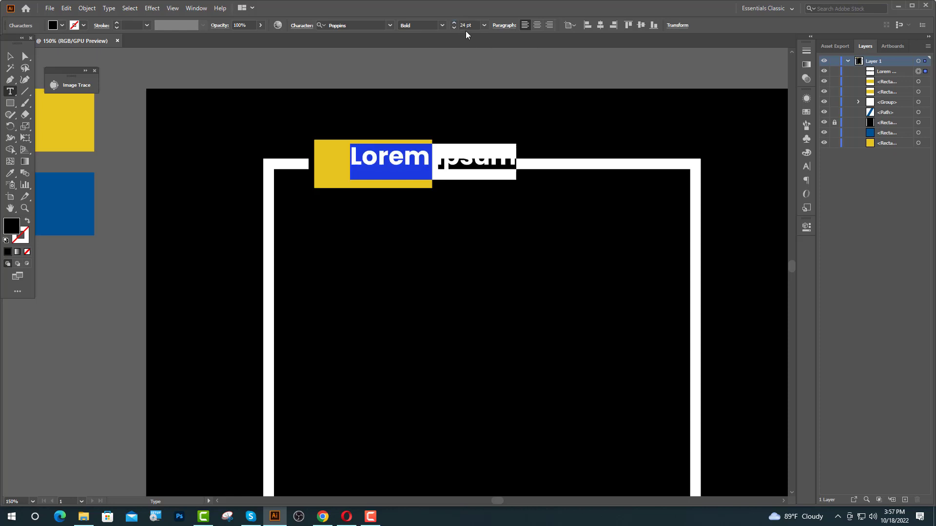
pyautogui.write('ITS')
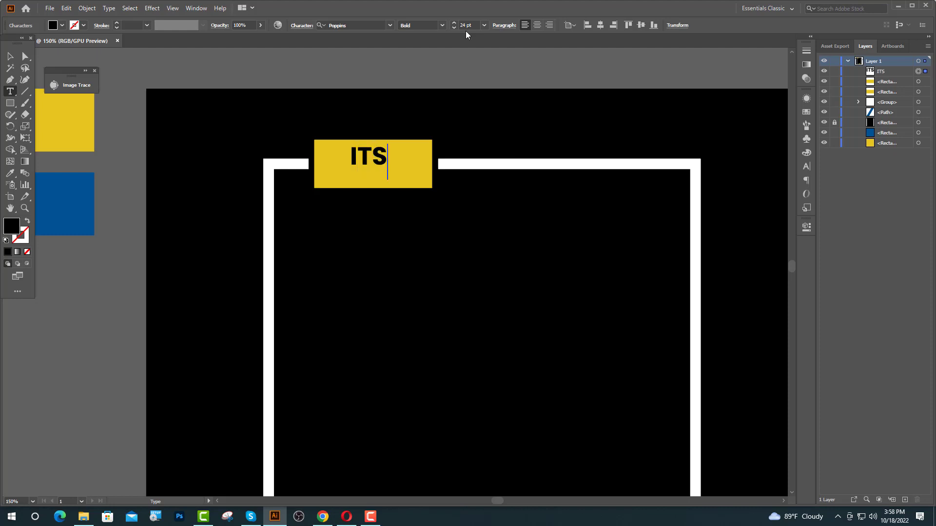
pyautogui.press('Escape')
pyautogui.click(461, 25)
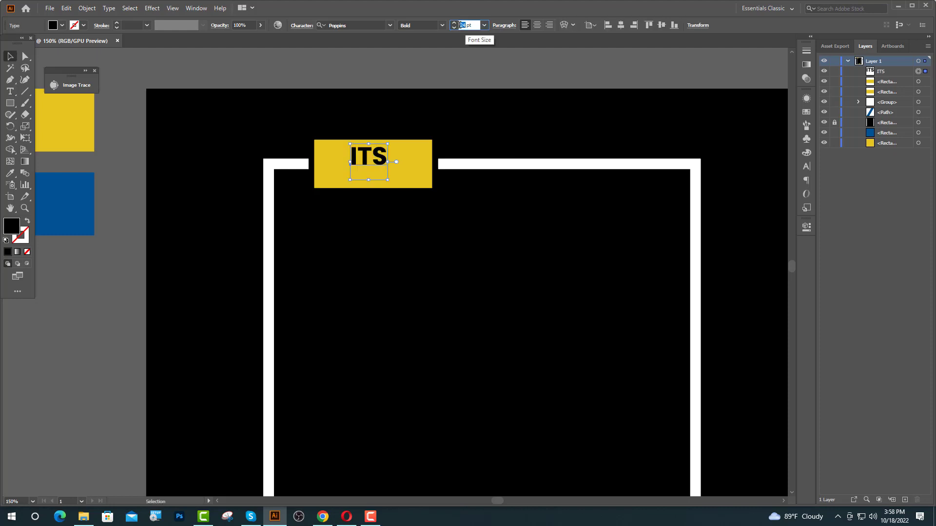
pyautogui.write('30')
pyautogui.press('Return')
# Move the ITS text to the middle of the top yellow block and convert it to outlines.
pyautogui.moveTo(390, 156)
pyautogui.mouseDown()
pyautogui.moveTo(414, 169)
pyautogui.moveTo(394, 169)
pyautogui.mouseUp()
pyautogui.rightClick(394, 169)
pyautogui.click(422, 236)
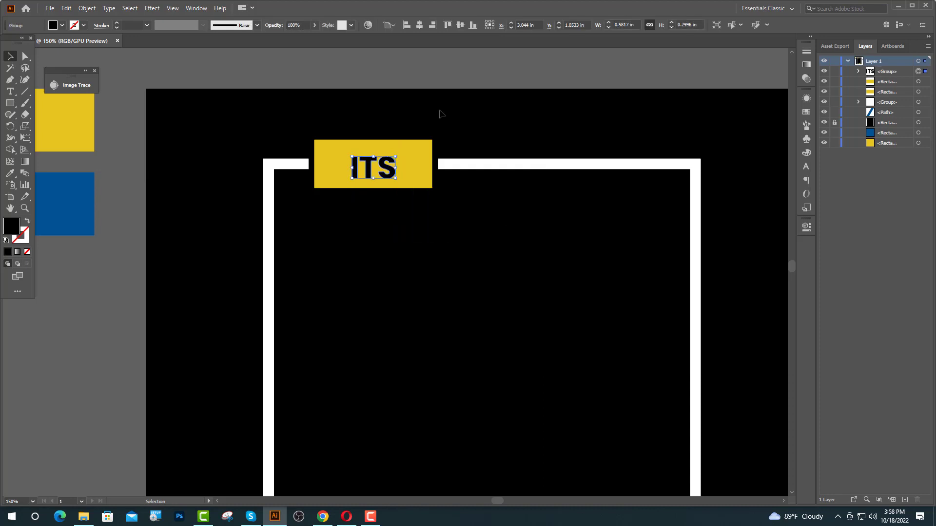
# Center the ITS outlines on the top yellow block.
pyautogui.keyDown('shift'); pyautogui.click(422, 170); pyautogui.keyUp('shift')
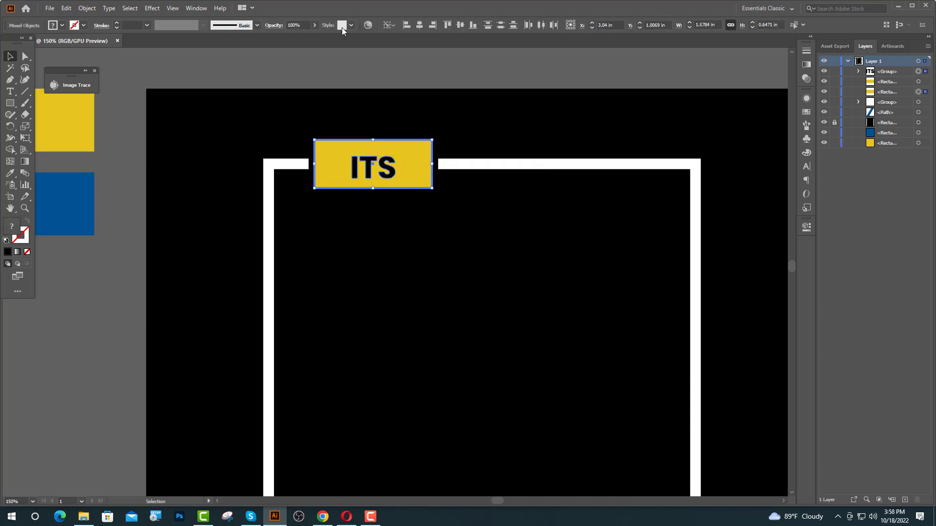
pyautogui.click(460, 26)
pyautogui.click(506, 104)
pyautogui.scroll(-1, 393, 279)
pyautogui.scroll(4, 360, 188)
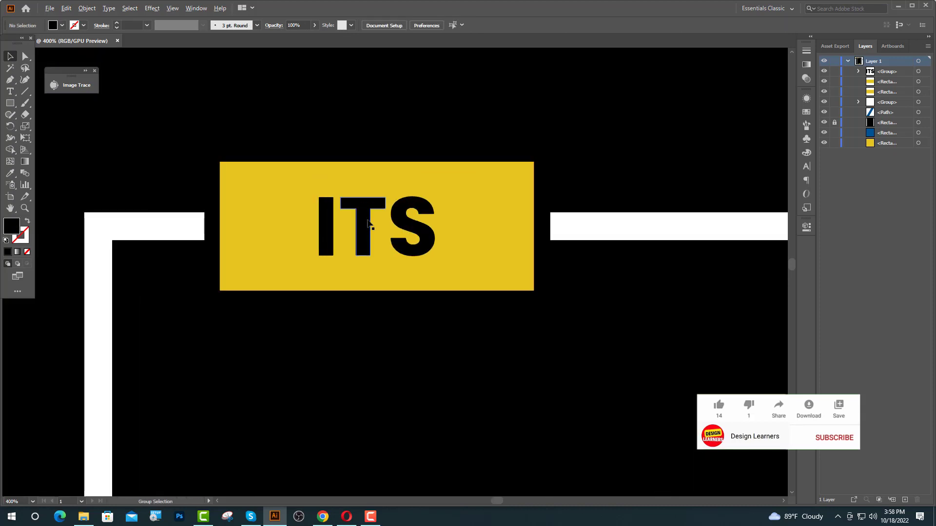
# Add the text 1967 in Poppins Bold 30 pt and move it onto the bottom yellow block.
pyautogui.scroll(-5, 393, 291)
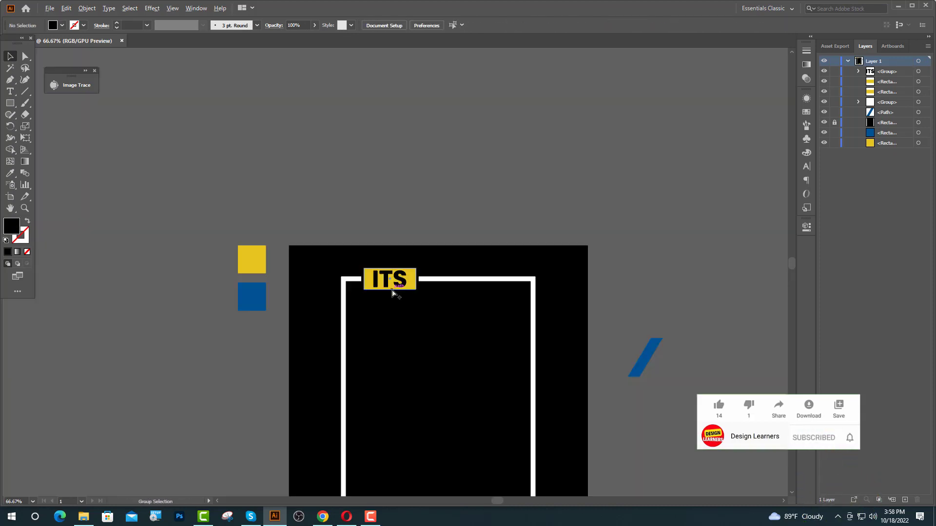
pyautogui.scroll(-8, 393, 291)
pyautogui.scroll(1, 506, 359)
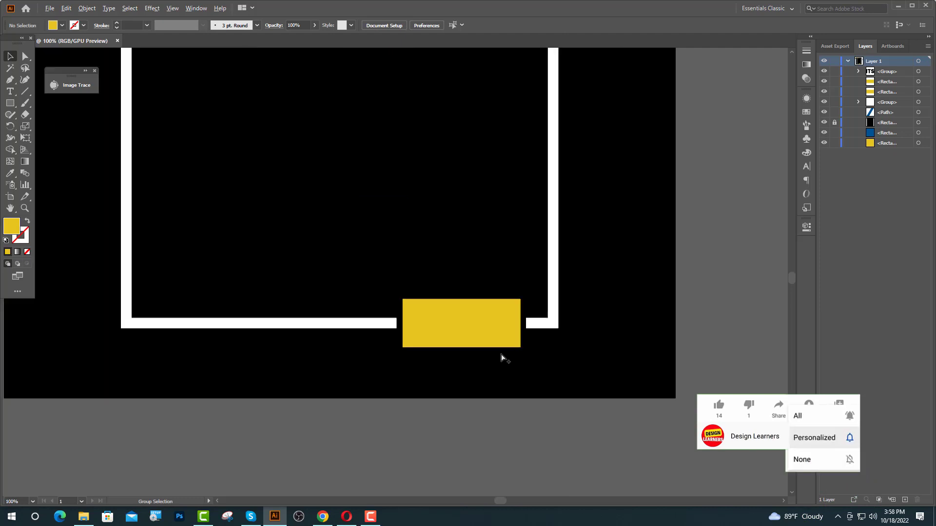
pyautogui.scroll(1, 505, 359)
pyautogui.click(10, 91)
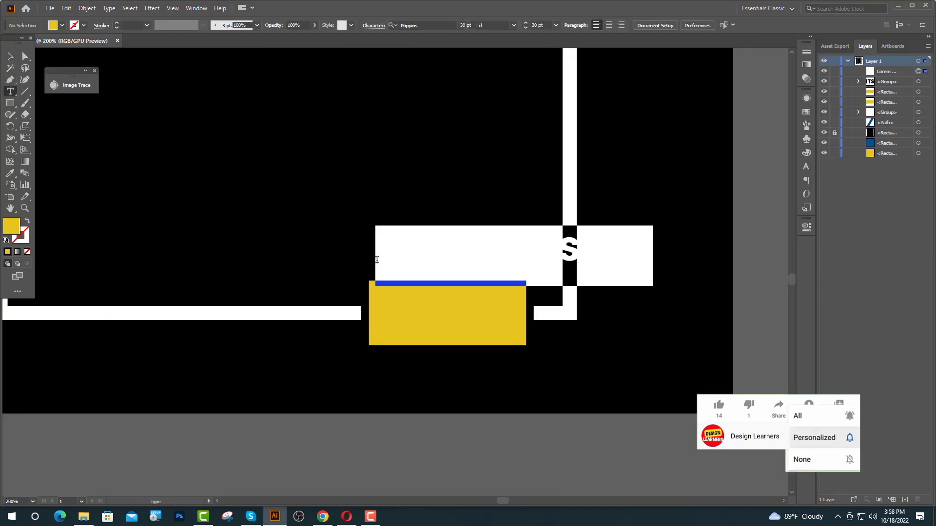
pyautogui.click(376, 265)
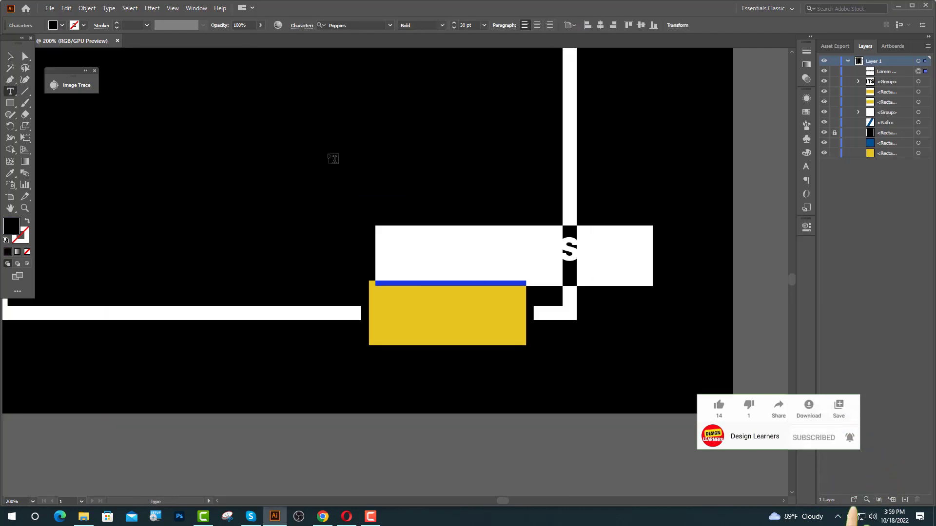
pyautogui.write('1')
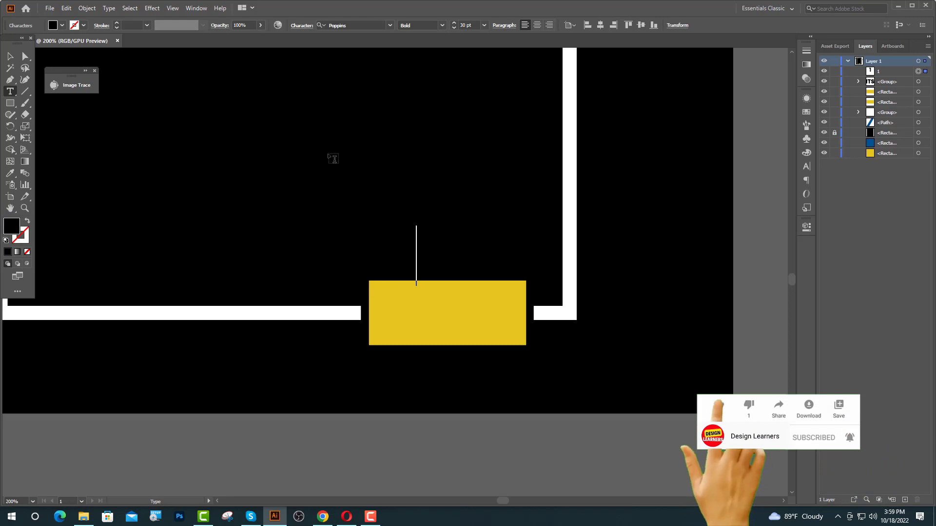
pyautogui.press('Escape')
pyautogui.moveTo(440, 236); pyautogui.dragTo(460, 295)
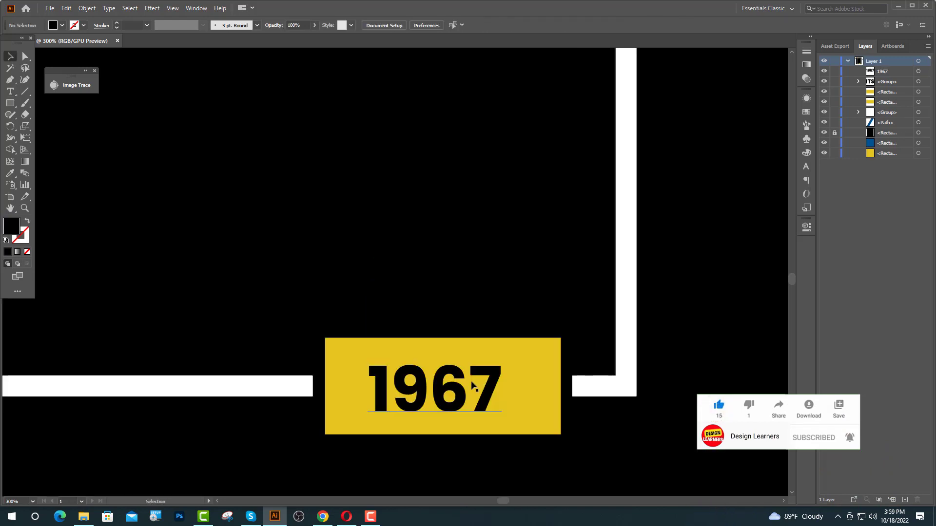
# Convert the 1967 text to outlines and center it horizontally and vertically on the bottom yellow block.
pyautogui.click(472, 387)
pyautogui.rightClick(457, 385)
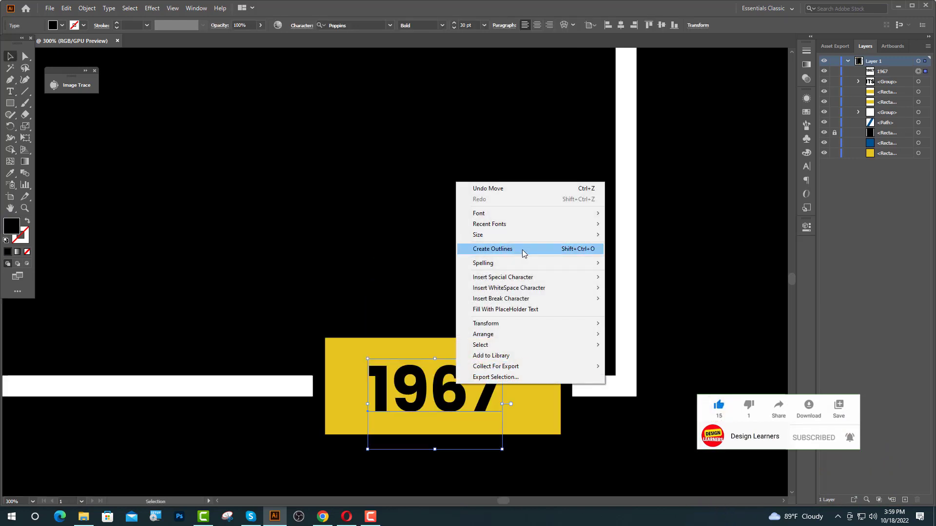
pyautogui.click(549, 249)
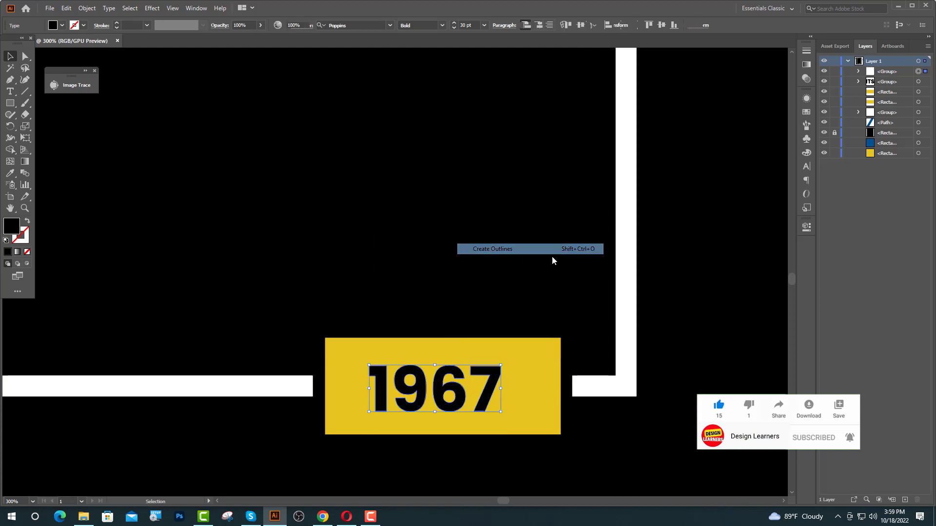
pyautogui.keyDown('shift'); pyautogui.click(530, 394); pyautogui.keyUp('shift')
pyautogui.click(530, 394)
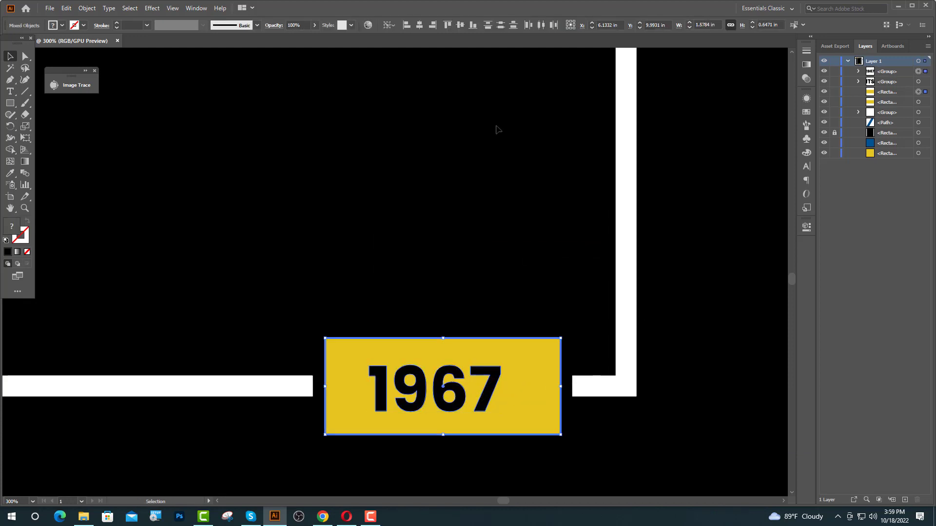
pyautogui.click(420, 26)
pyautogui.click(460, 25)
pyautogui.click(572, 150)
# Duplicate the blue slanted bar into a parallel pair and place a copy of the pair across the frame's top edge.
pyautogui.scroll(-4, 571, 152)
pyautogui.scroll(1, 581, 170)
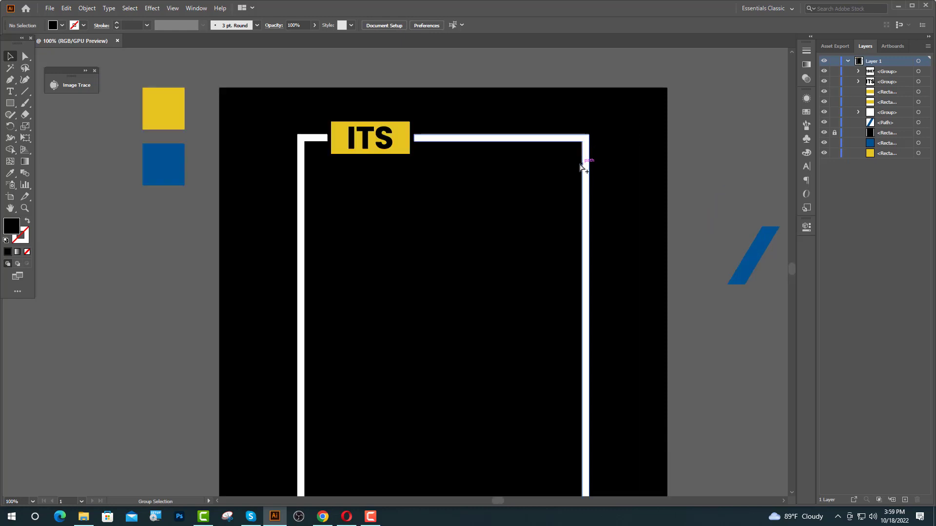
pyautogui.scroll(-1, 467, 249)
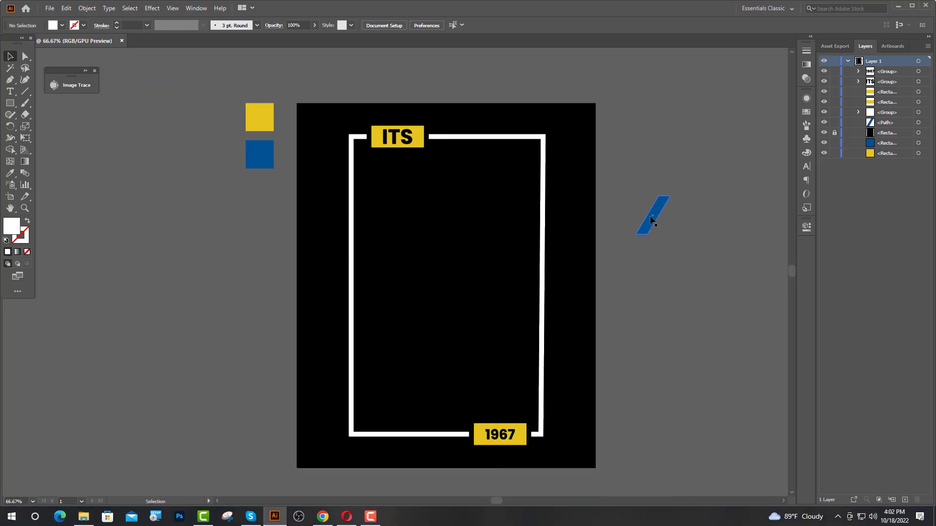
pyautogui.moveTo(651, 220); pyautogui.dragTo(675, 221)
pyautogui.moveTo(683, 290); pyautogui.dragTo(352, 313)
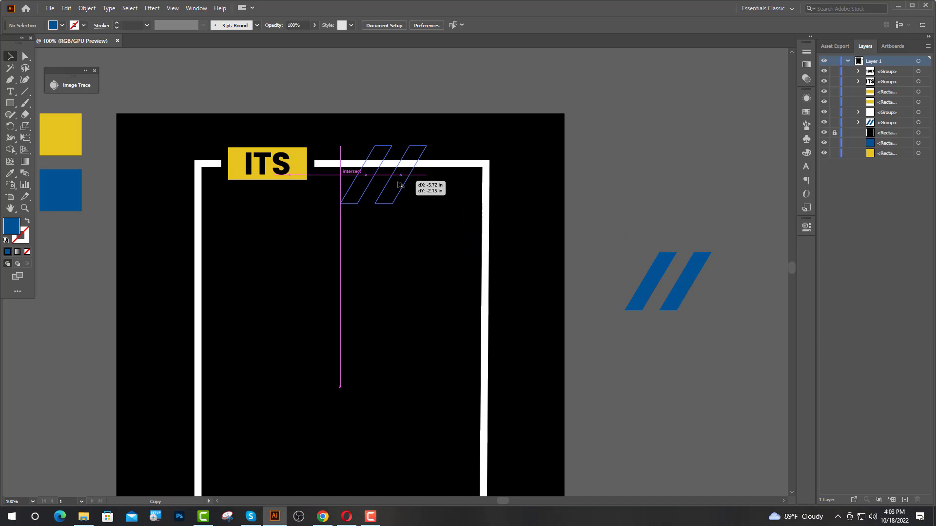
# Bring the slanted pair on the frame's top edge to the front.
pyautogui.hotkey('ctrl', '=')
pyautogui.rightClick(393, 202)
pyautogui.moveTo(436, 324)
pyautogui.click(527, 325)
# Subtract the slanted pair from the frame's right-hand piece with Minus Front to cut two slanted gaps in the top edge.
pyautogui.hotkey('ctrl', '-')
pyautogui.keyDown('shift'); pyautogui.click(456, 189); pyautogui.keyUp('shift')
pyautogui.click(806, 227)
pyautogui.click(609, 219)
pyautogui.click(418, 188)
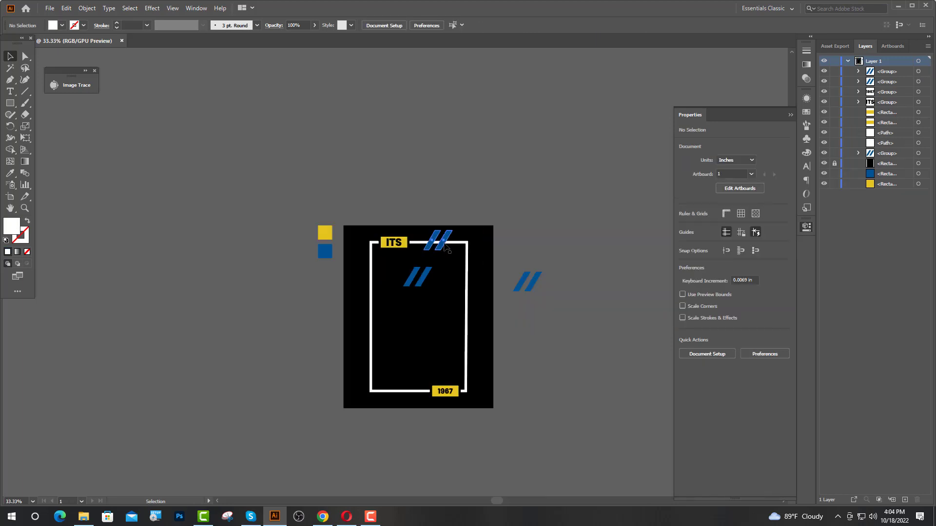
pyautogui.click(445, 248)
pyautogui.keyDown('shift'); pyautogui.click(462, 243); pyautogui.keyUp('shift')
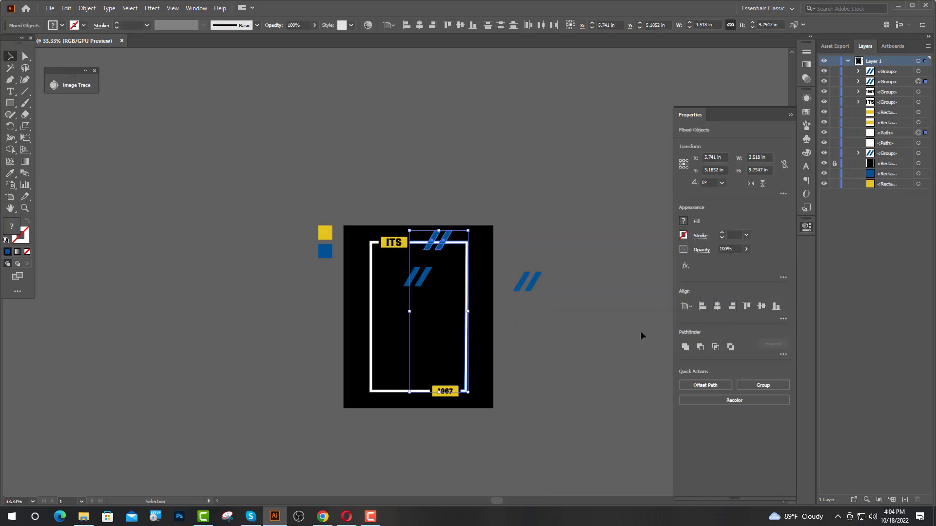
pyautogui.click(701, 347)
pyautogui.click(583, 283)
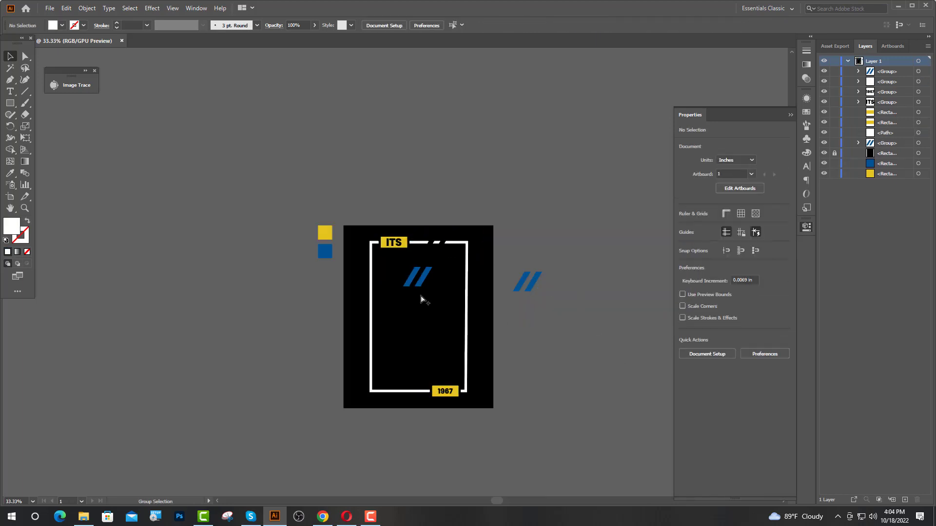
# Rotate the spare slanted pair inside the frame by 90° and place it across the upper part of the frame's left edge.
pyautogui.scroll(2, 412, 293)
pyautogui.scroll(1, 451, 292)
pyautogui.scroll(1, 426, 279)
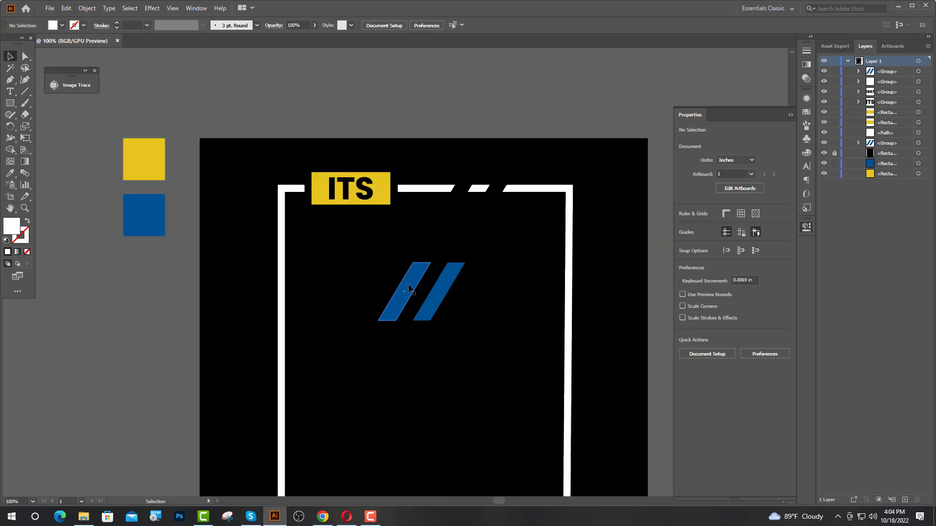
pyautogui.moveTo(408, 289); pyautogui.dragTo(351, 304)
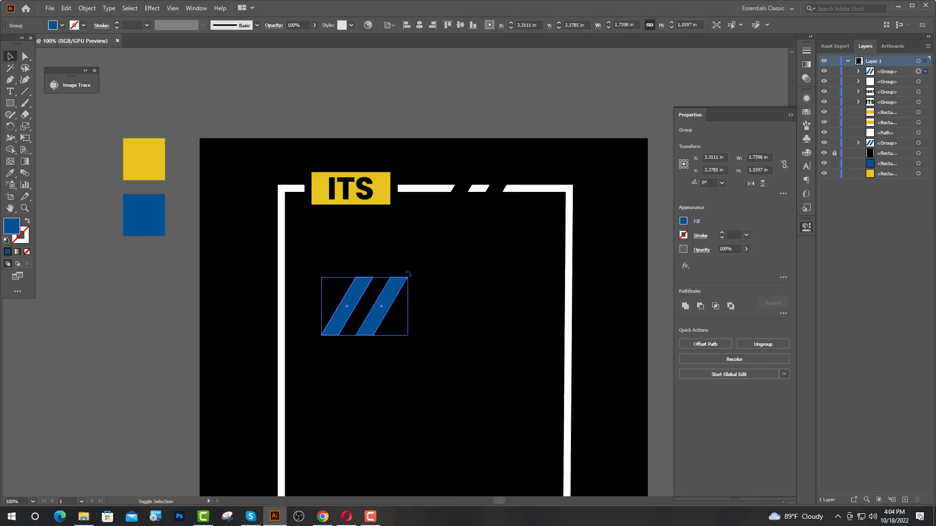
pyautogui.moveTo(408, 274); pyautogui.dragTo(329, 262)
pyautogui.moveTo(369, 298); pyautogui.dragTo(285, 289)
pyautogui.click(329, 244)
# Duplicate the rotated pair inside the frame and subtract the original from the frame's left edge with Minus Front.
pyautogui.scroll(-2, 328, 241)
pyautogui.moveTo(310, 235); pyautogui.dragTo(368, 328)
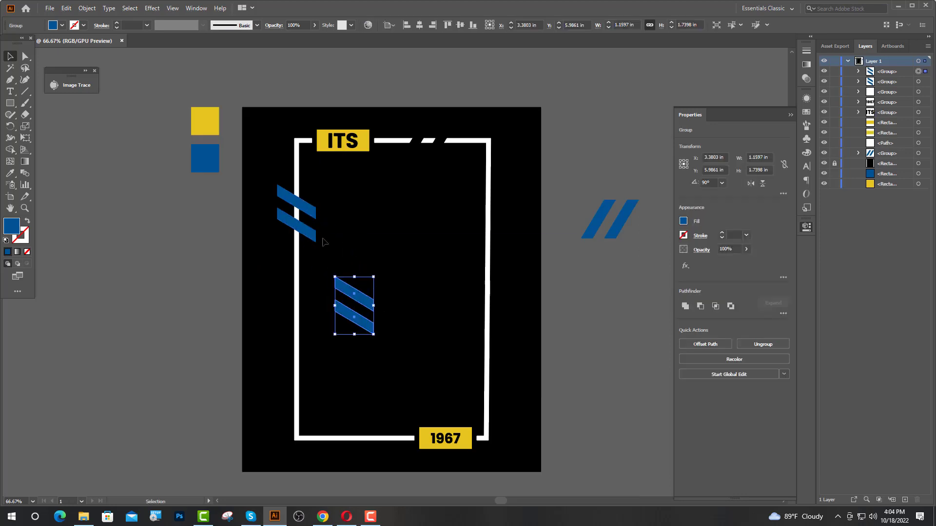
pyautogui.click(304, 251)
pyautogui.click(304, 231)
pyautogui.keyDown('shift'); pyautogui.click(297, 253); pyautogui.keyUp('shift')
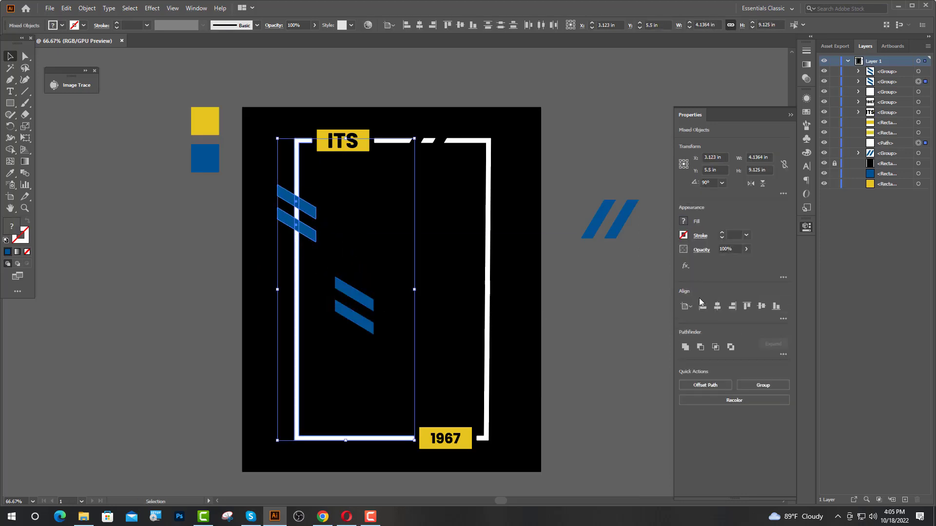
pyautogui.click(701, 348)
# Place one rotated slanted pair across the middle of the frame's left edge and a spare copy lower inside the frame.
pyautogui.moveTo(367, 303); pyautogui.dragTo(374, 408)
pyautogui.click(334, 297)
pyautogui.scroll(-1, 319, 286)
pyautogui.scroll(1, 317, 280)
pyautogui.click(312, 288)
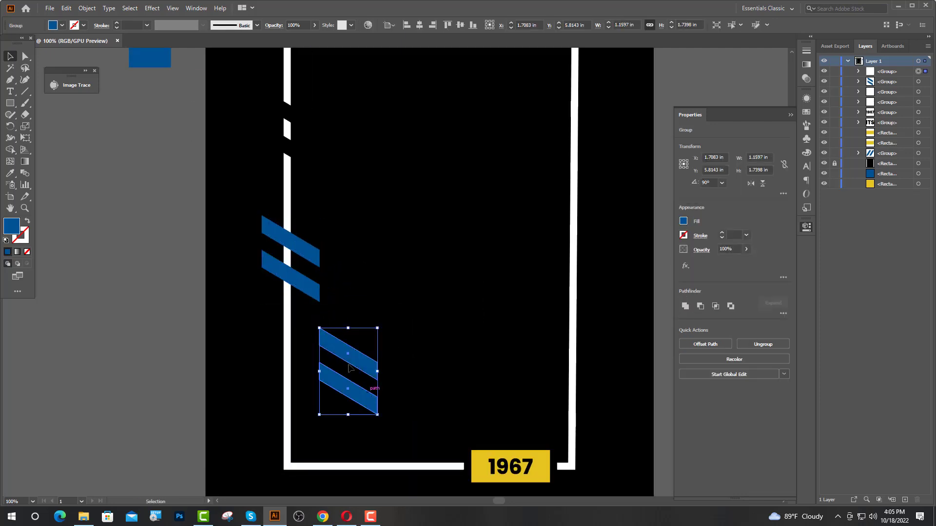
# Ungroup the left frame pieces and subtract the slanted pair from the middle of the left edge with Minus Front.
pyautogui.click(292, 321)
pyautogui.rightClick(287, 305)
pyautogui.click(328, 382)
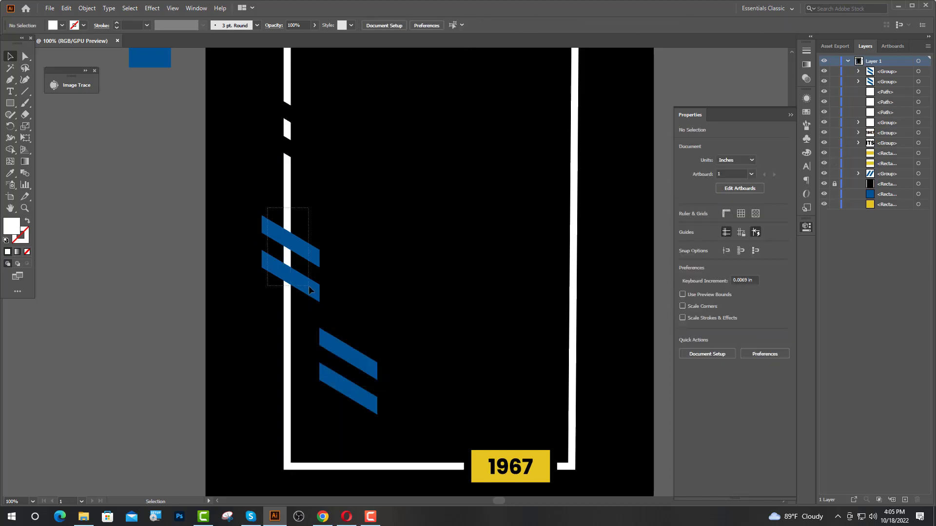
pyautogui.moveTo(267, 208); pyautogui.dragTo(309, 289)
pyautogui.click(702, 347)
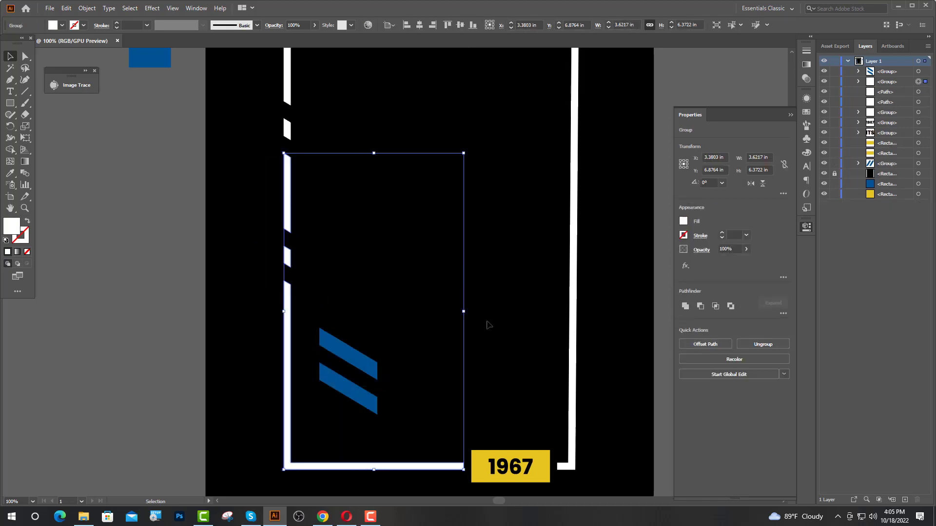
pyautogui.click(487, 322)
# Rotate the remaining slanted pair back to its original orientation and place it across the frame's bottom edge.
pyautogui.scroll(-1, 472, 323)
pyautogui.moveTo(406, 324); pyautogui.dragTo(397, 351)
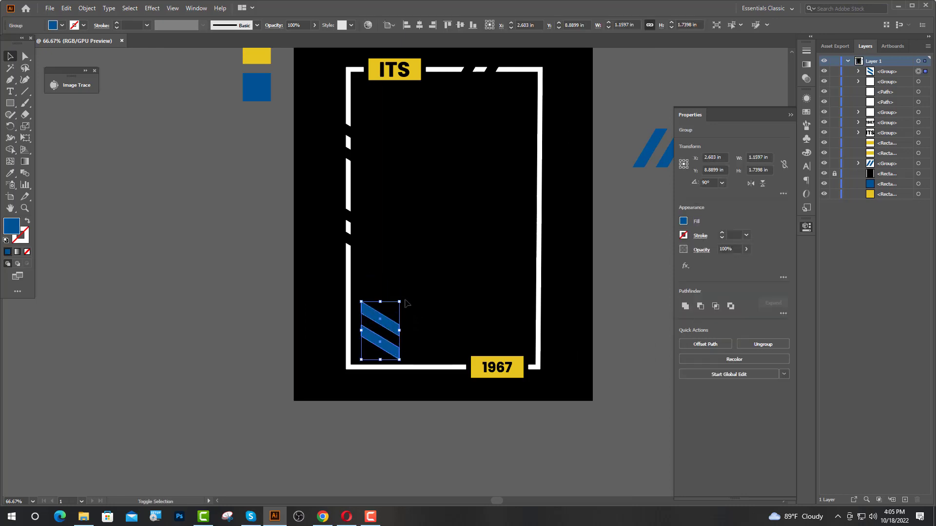
pyautogui.moveTo(406, 303); pyautogui.dragTo(399, 374)
# Ungroup the lower-left frame pieces and subtract the slanted pair from the frame's bottom edge with Minus Front.
pyautogui.rightClick(349, 331)
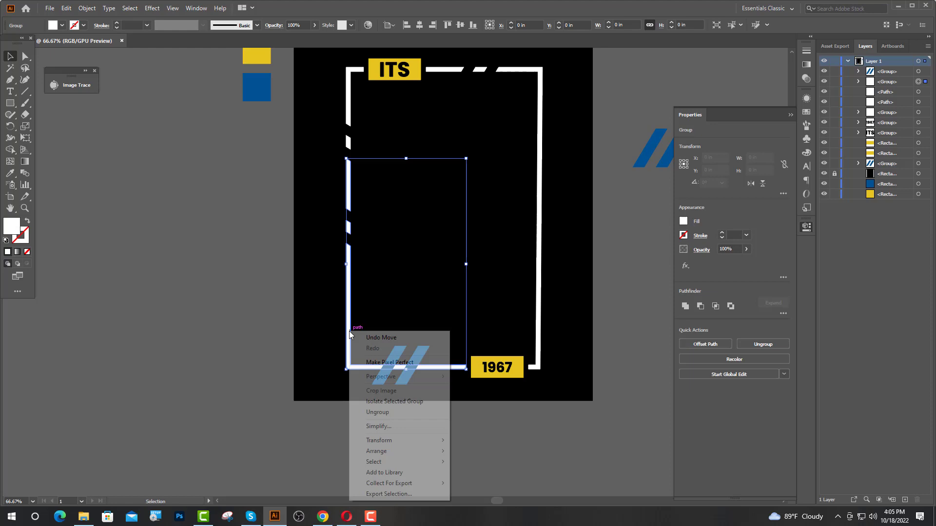
pyautogui.click(376, 412)
pyautogui.click(391, 330)
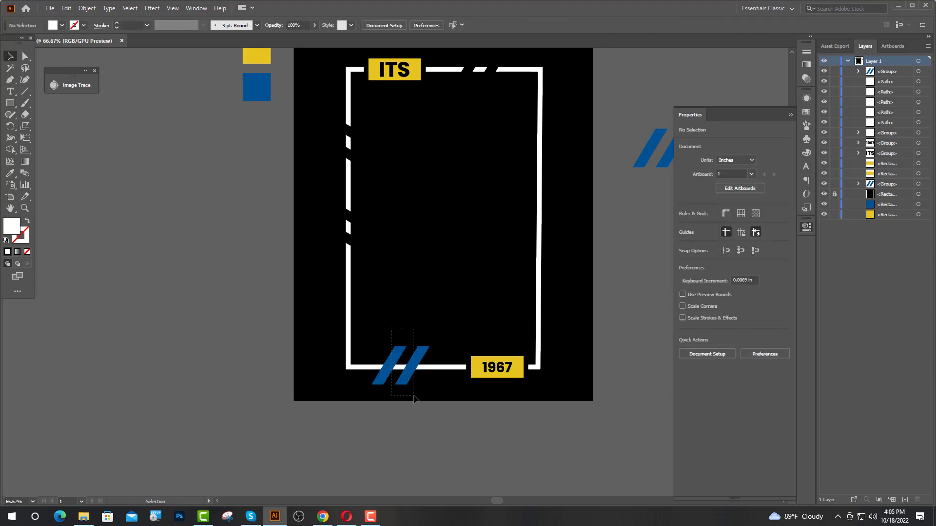
pyautogui.moveTo(413, 399); pyautogui.dragTo(413, 399)
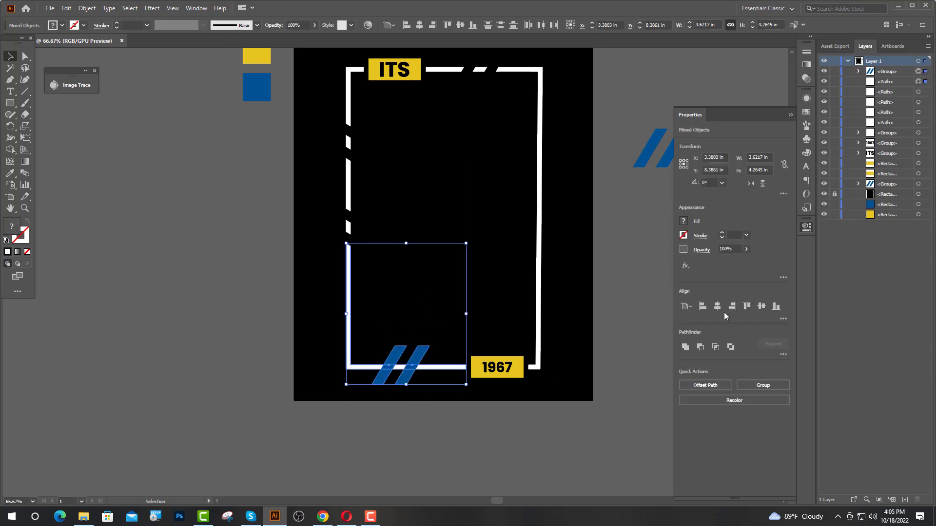
pyautogui.click(700, 347)
# Add the text "modern" inside the frame in Poppins Bold at 16 pt.
pyautogui.press('t')
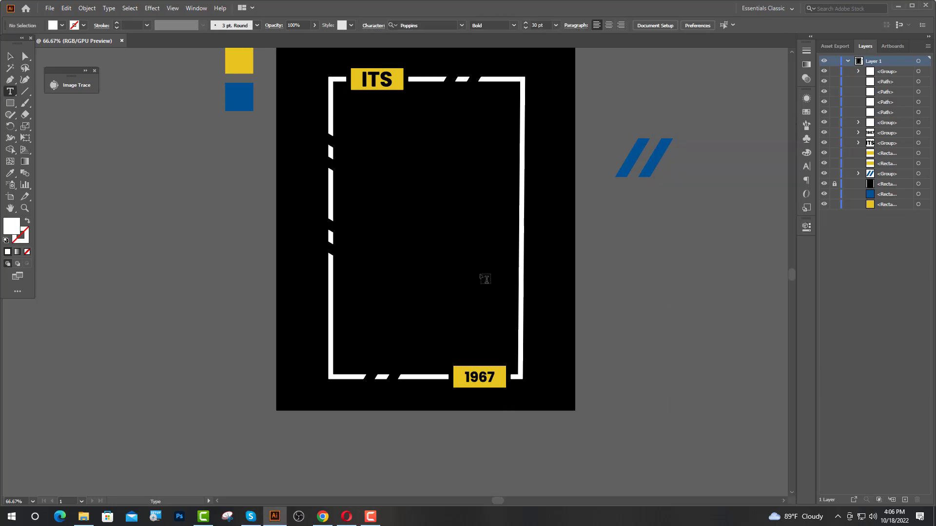
pyautogui.click(371, 197)
pyautogui.click(458, 26)
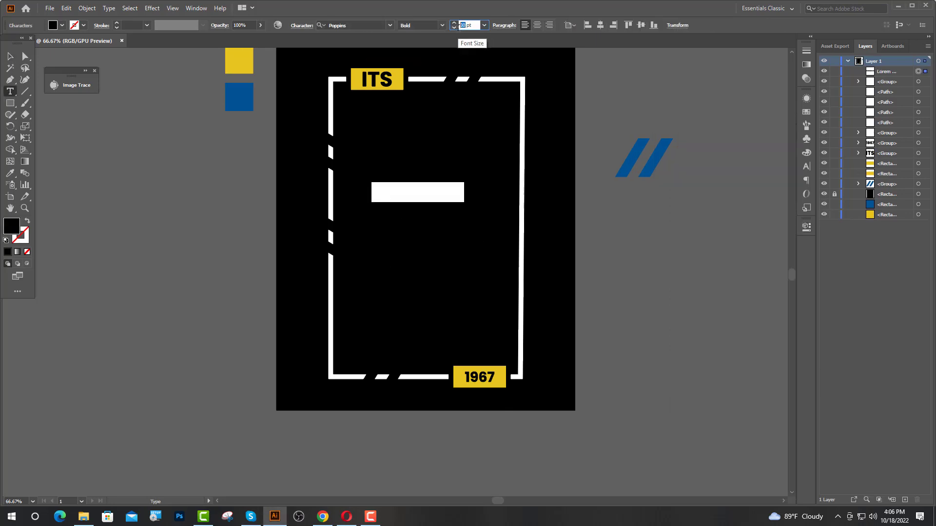
pyautogui.write('16')
pyautogui.press('Return')
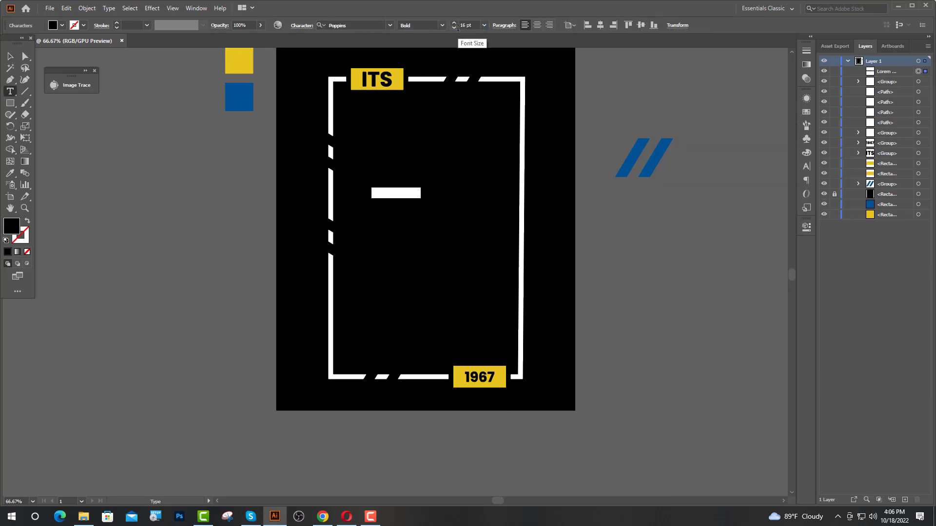
pyautogui.write('m')
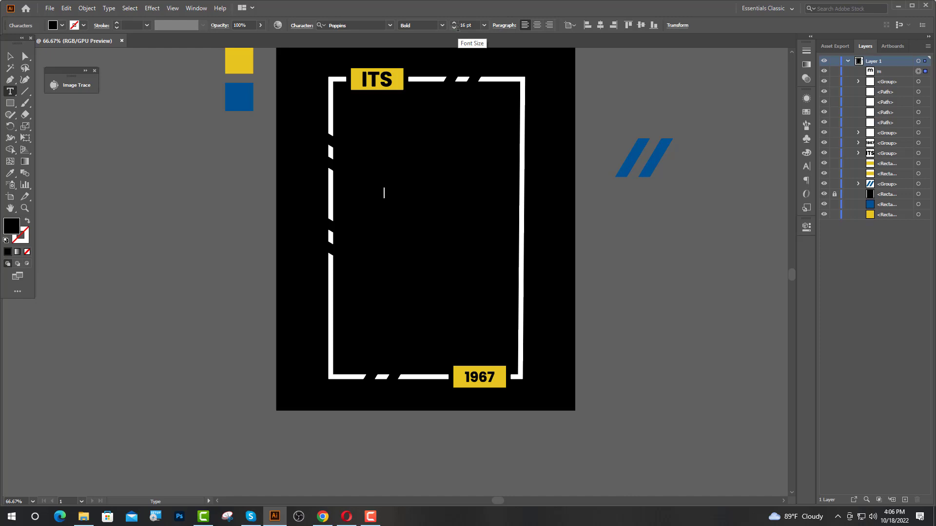
# Set the "modern" text in all caps, sample the frame's white for it and place it inside the frame's lower-left corner.
pyautogui.click(12, 58)
pyautogui.moveTo(393, 195); pyautogui.dragTo(339, 277)
pyautogui.click(806, 167)
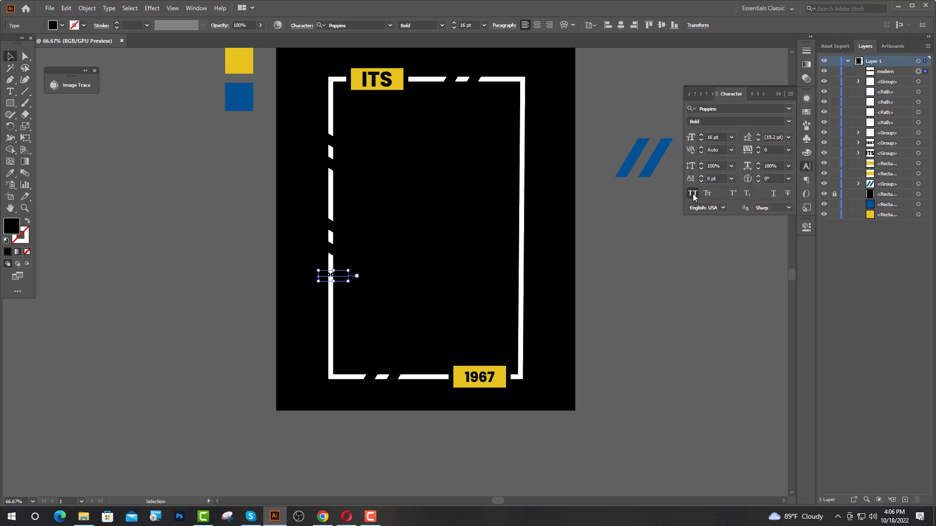
pyautogui.click(779, 94)
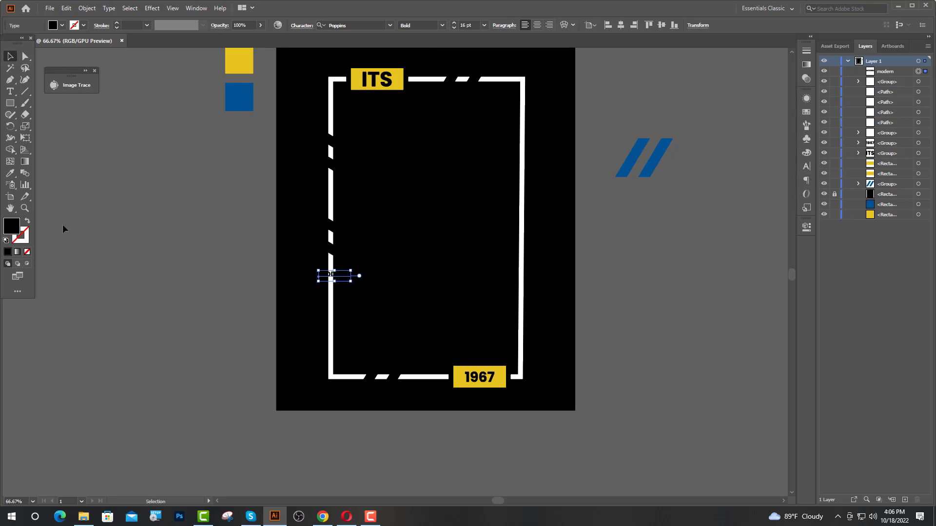
pyautogui.click(11, 174)
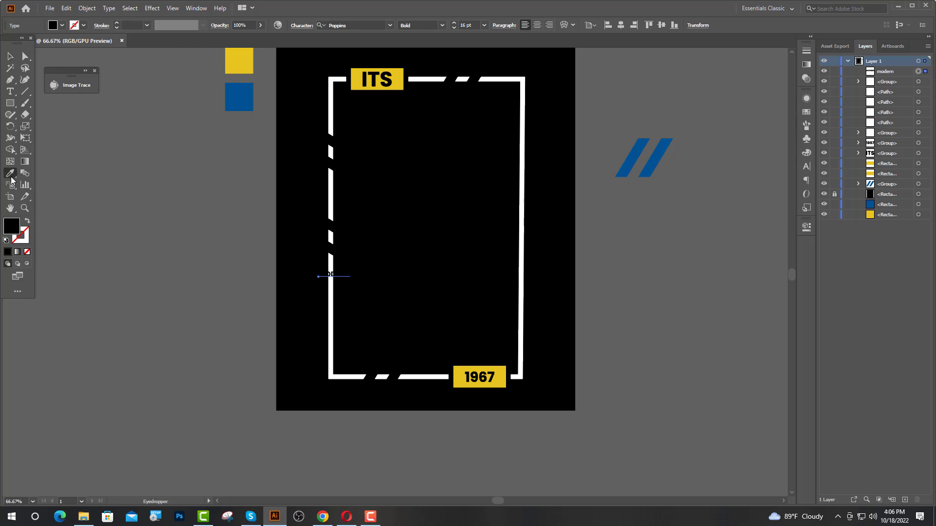
pyautogui.click(334, 206)
pyautogui.press('v')
pyautogui.moveTo(347, 278); pyautogui.dragTo(369, 336)
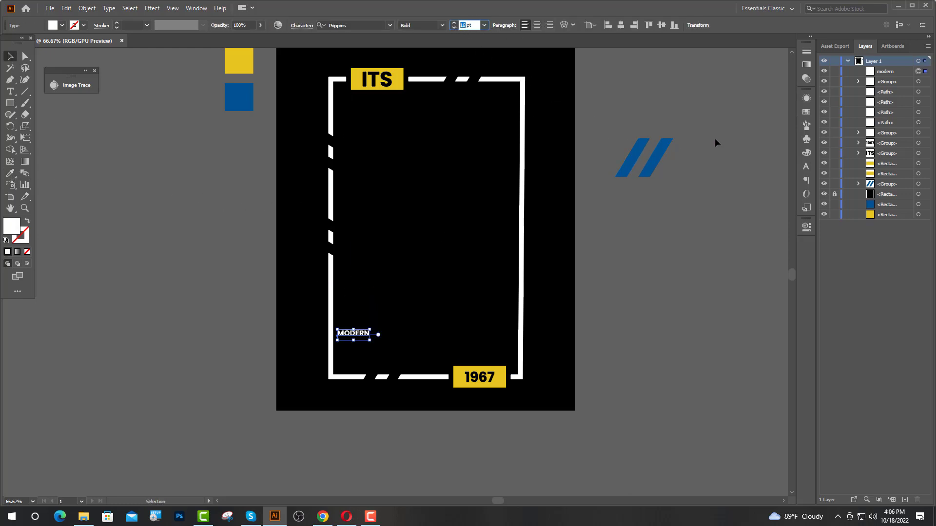
# Set the MODERN text to 24 pt and rotate it 90° to read upward beside the frame's left edge.
pyautogui.write('24')
pyautogui.press('Return')
pyautogui.moveTo(366, 332); pyautogui.dragTo(371, 306)
pyautogui.moveTo(362, 349); pyautogui.dragTo(351, 345)
# Draw a tall white rectangle and place it over the lower part of the frame's left edge, beside MODERN.
pyautogui.press('m')
pyautogui.moveTo(307, 293)
pyautogui.mouseDown()
pyautogui.moveTo(326, 314)
pyautogui.moveTo(324, 354)
pyautogui.mouseUp()
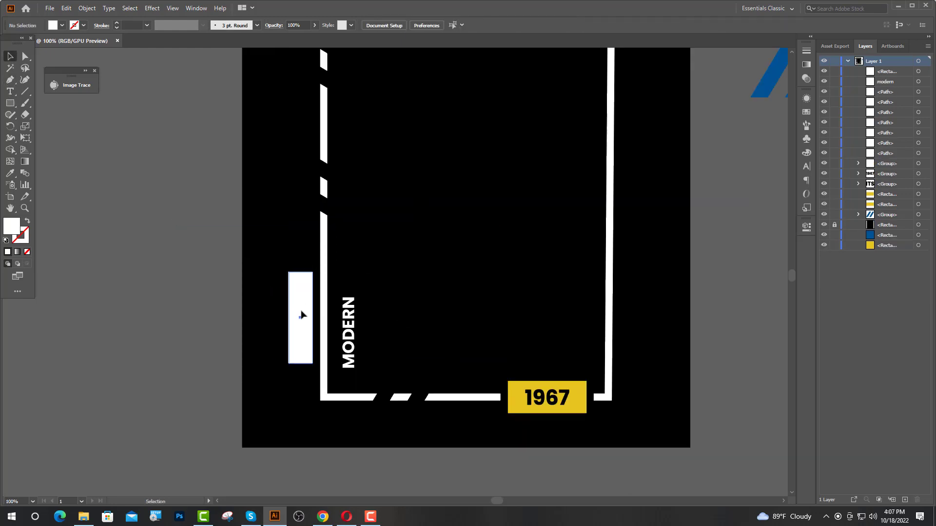
pyautogui.moveTo(300, 312); pyautogui.dragTo(320, 309)
# Align MODERN vertically centred with the rectangle and subtract the rectangle from the frame's left edge with Minus Front.
pyautogui.keyDown('shift'); pyautogui.click(349, 332); pyautogui.keyUp('shift')
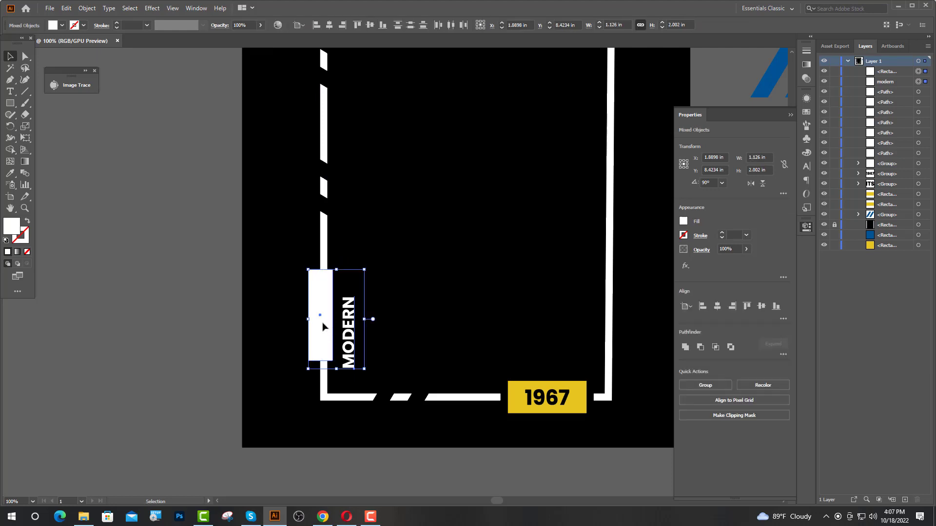
pyautogui.click(370, 24)
pyautogui.click(435, 194)
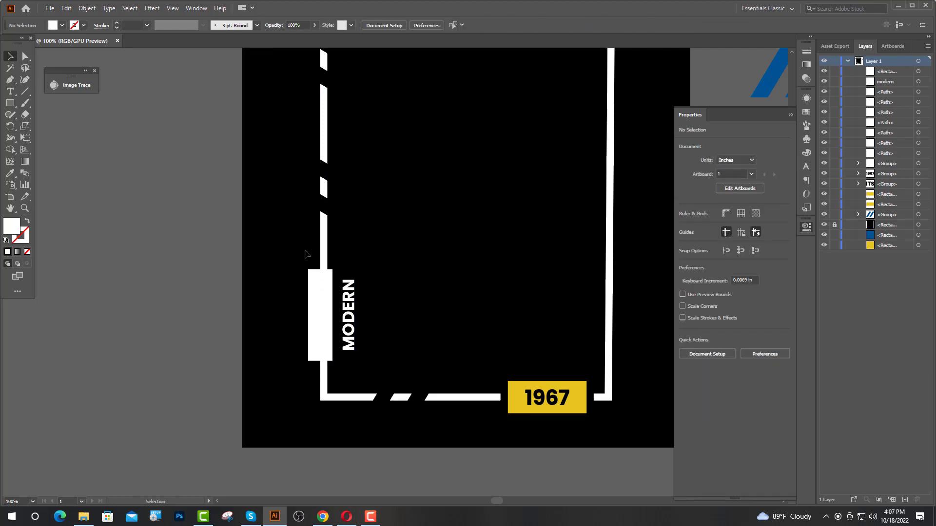
pyautogui.moveTo(325, 317); pyautogui.dragTo(323, 313)
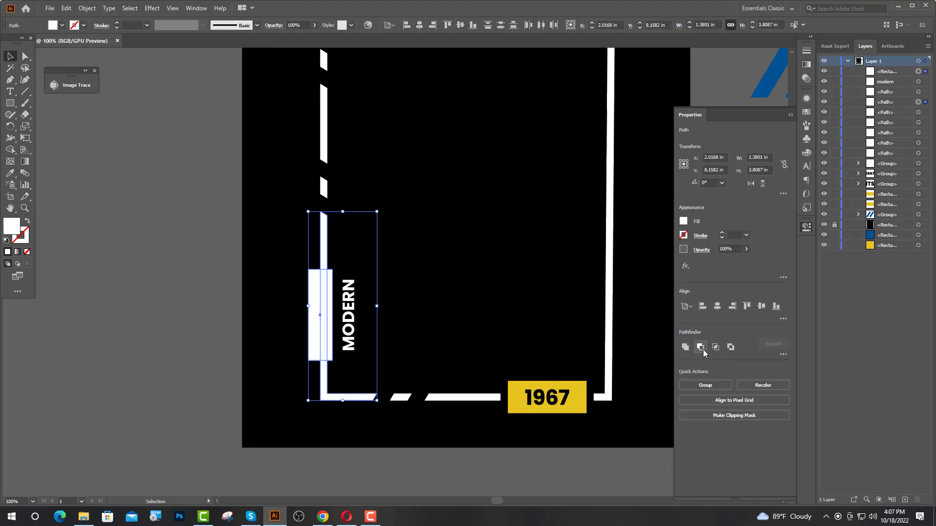
pyautogui.click(701, 348)
# Move the MODERN text into the gap in the frame's left edge and convert it to outlines.
pyautogui.click(350, 312)
pyautogui.hotkey('shift', 'Left')
pyautogui.hotkey('shift', 'Left')
pyautogui.hotkey('shift', 'Left')
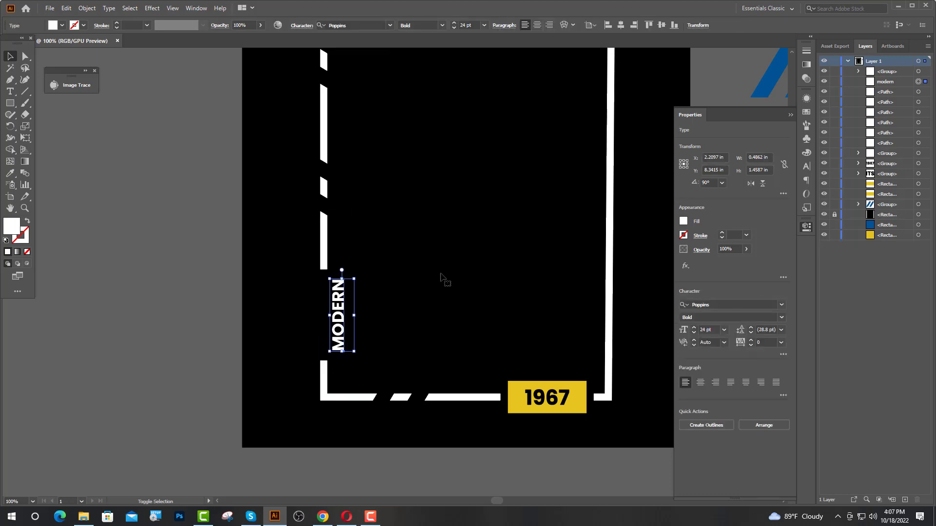
pyautogui.hotkey('shift', 'Left')
pyautogui.hotkey('shift', 'Left')
pyautogui.hotkey('shift', 'Left')
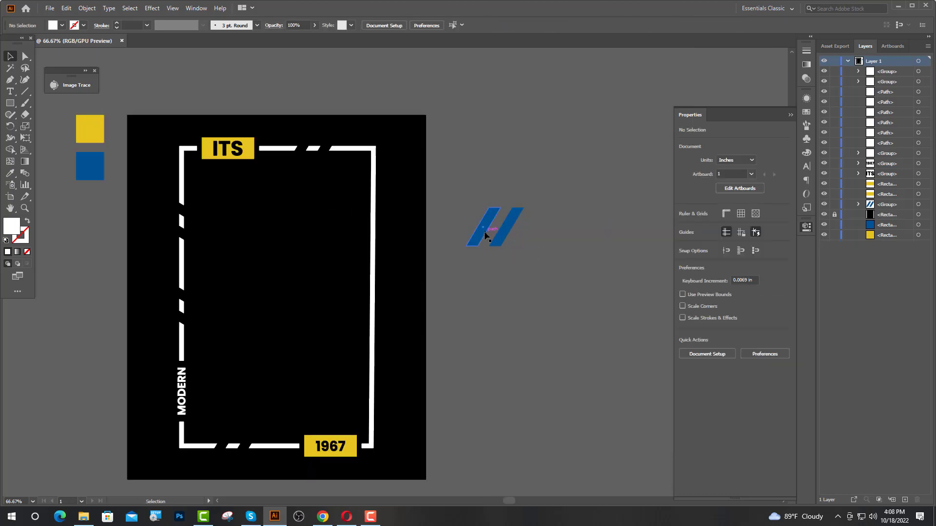
# Duplicate the blue slanted pair, rotate the copy 90° and place it across the lower part of the frame's right edge.
pyautogui.click(496, 238)
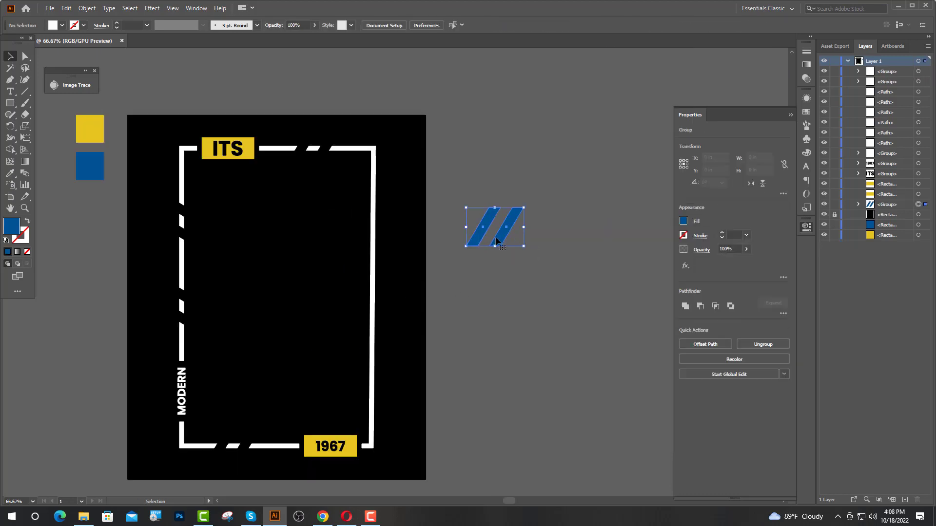
pyautogui.moveTo(485, 236); pyautogui.dragTo(373, 320)
pyautogui.click(443, 369)
pyautogui.moveTo(428, 350); pyautogui.dragTo(377, 358)
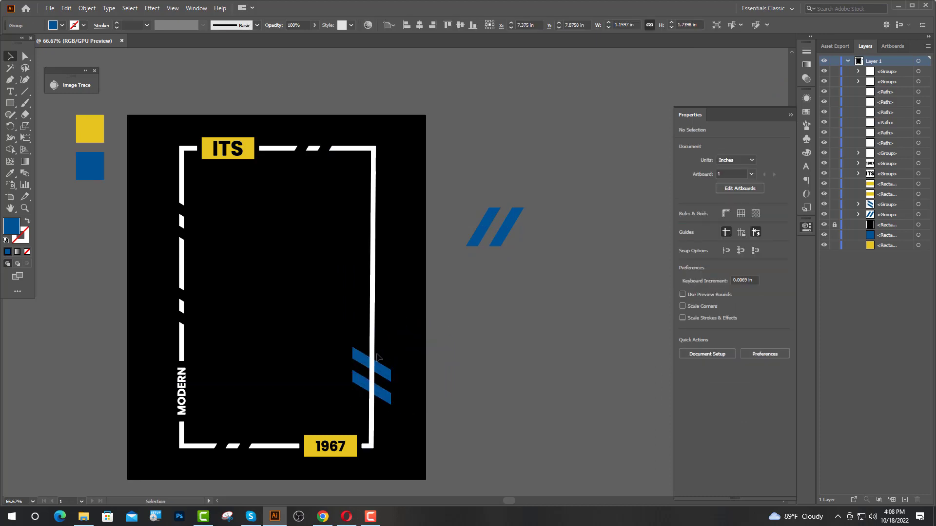
# Bring the rotated slanted pair to the front and shift it slightly higher on the frame's right edge.
pyautogui.rightClick(378, 360)
pyautogui.moveTo(457, 318)
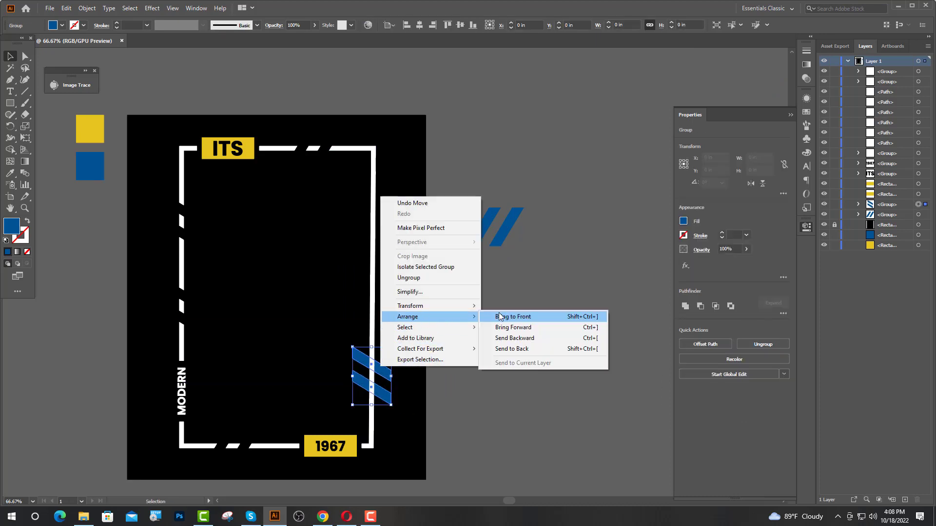
pyautogui.click(500, 317)
pyautogui.click(577, 299)
pyautogui.moveTo(391, 389); pyautogui.dragTo(392, 369)
# Subtract the rotated slanted pair from the frame's right edge with Minus Front.
pyautogui.keyDown('shift'); pyautogui.click(373, 312); pyautogui.keyUp('shift')
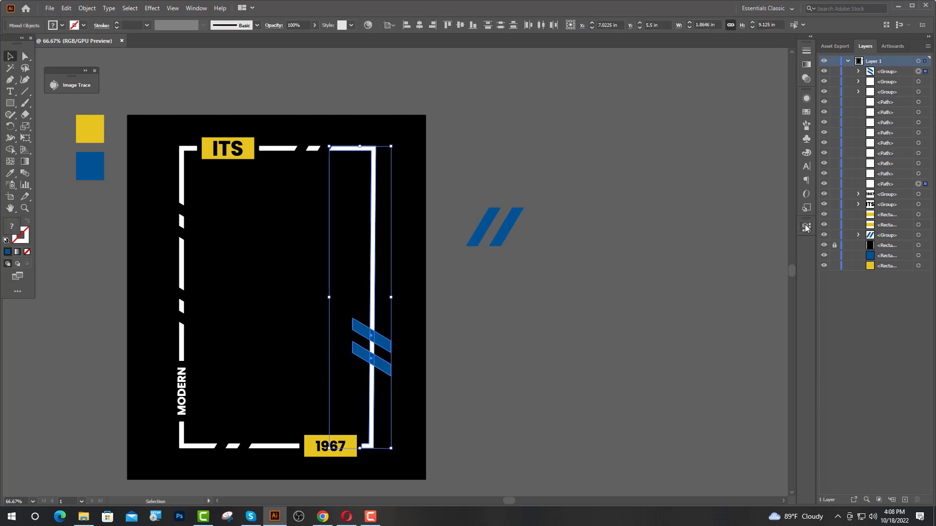
pyautogui.click(806, 227)
pyautogui.click(701, 348)
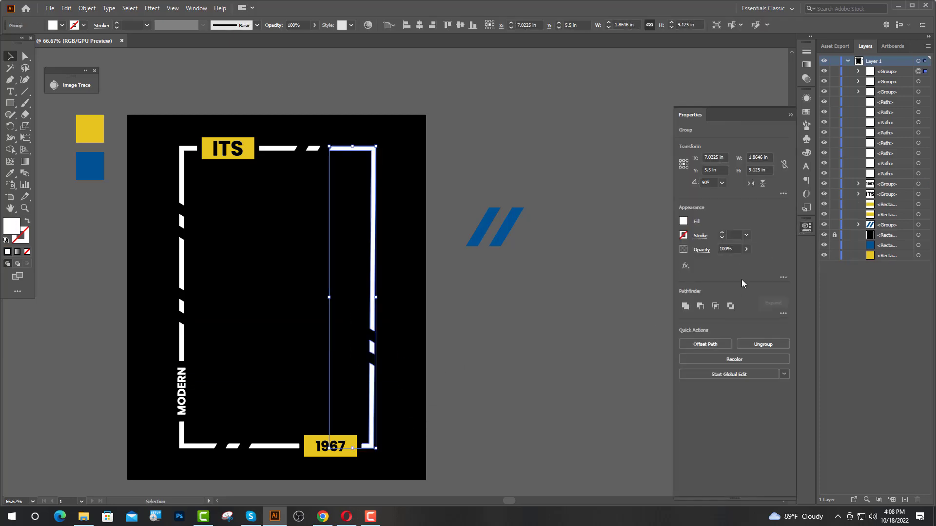
pyautogui.click(585, 275)
# Draw a white rectangle about 0.67 by 3.56 in over the upper part of the frame's right edge.
pyautogui.scroll(1, 430, 273)
pyautogui.scroll(1, 430, 269)
pyautogui.click(10, 104)
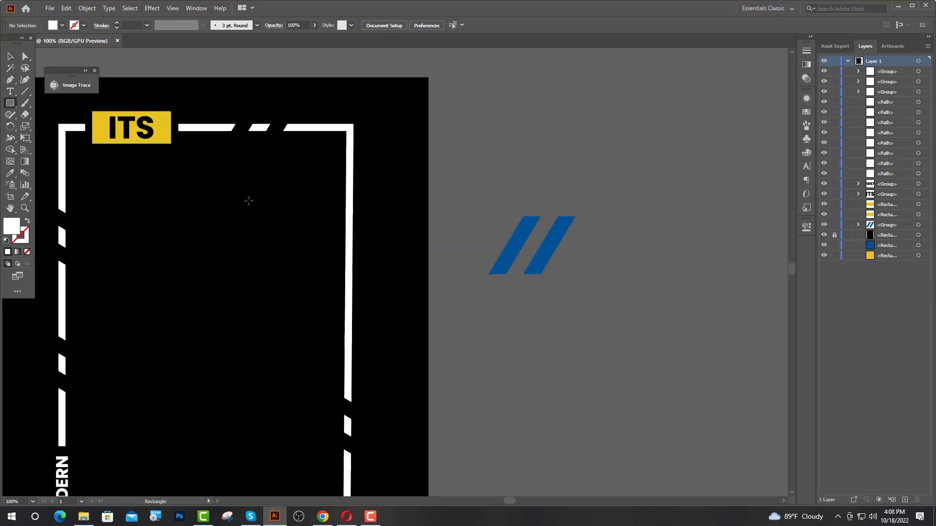
pyautogui.moveTo(341, 152); pyautogui.dragTo(375, 328)
pyautogui.press('v')
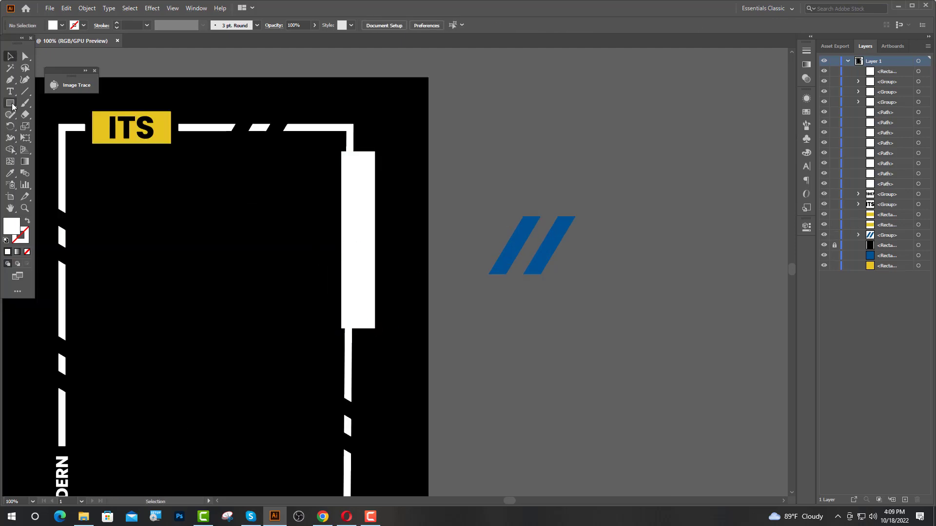
# Add the text "urban style" inside the frame in 24 pt Poppins Bold and sample the rectangle's white for it.
pyautogui.click(10, 91)
pyautogui.click(139, 267)
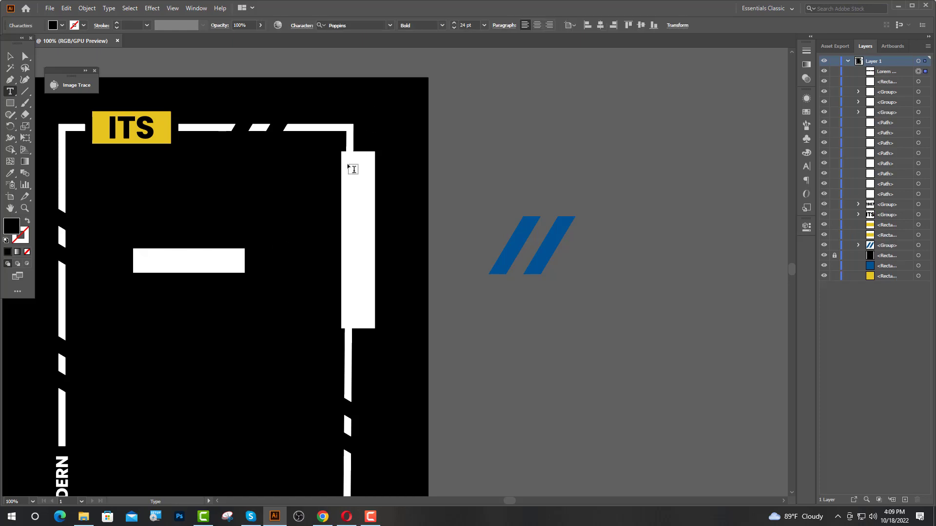
pyautogui.write('u')
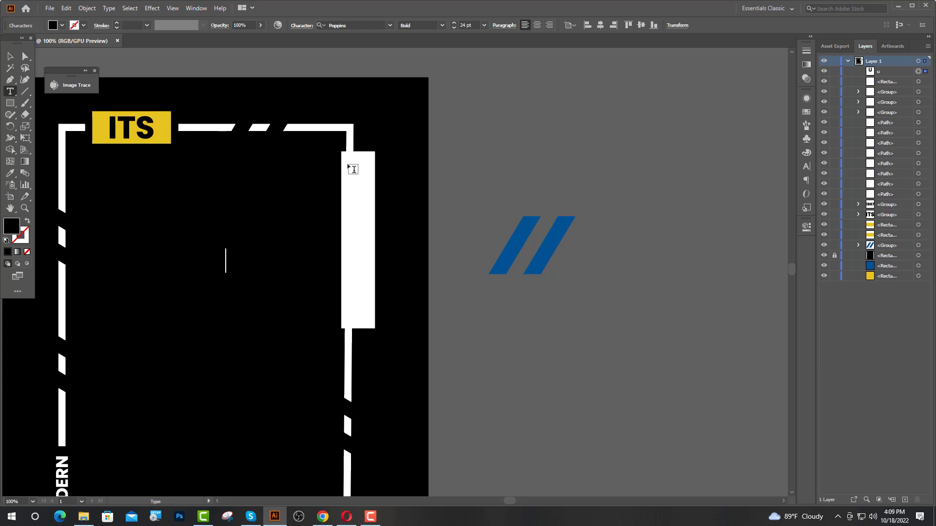
pyautogui.write('rban style')
pyautogui.press('Escape')
pyautogui.moveTo(207, 263); pyautogui.dragTo(246, 291)
pyautogui.click(9, 174)
pyautogui.click(365, 246)
pyautogui.press('v')
# Shorten the white rectangle on the frame's right edge from below to about 2.95 in high.
pyautogui.click(366, 246)
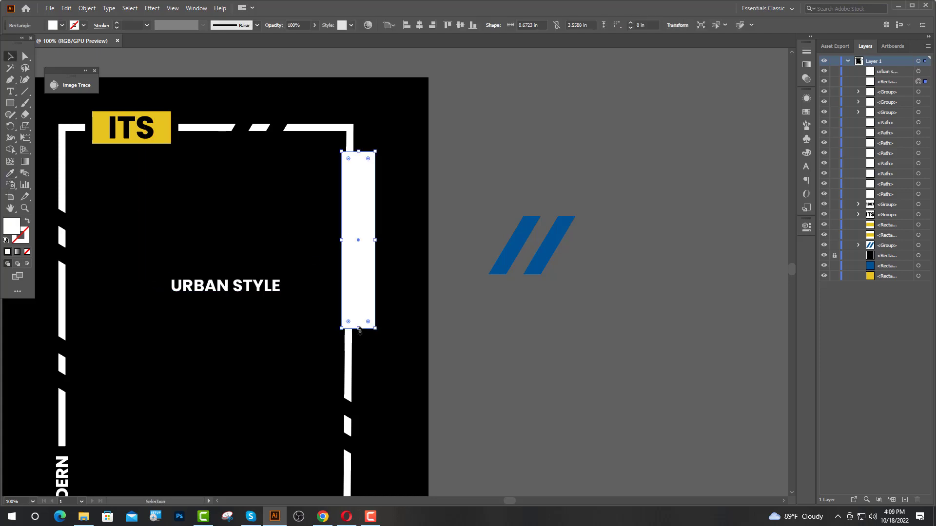
pyautogui.moveTo(358, 329); pyautogui.dragTo(356, 298)
pyautogui.click(296, 312)
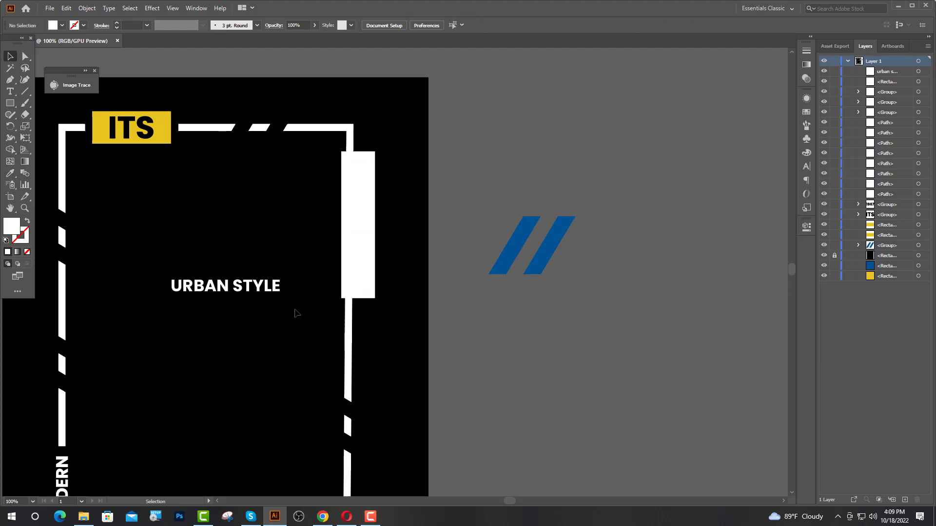
# Rotate URBAN STYLE 90° to read upward and align it vertically centred with the white rectangle.
pyautogui.moveTo(264, 290); pyautogui.dragTo(292, 249)
pyautogui.moveTo(312, 236); pyautogui.dragTo(261, 171)
pyautogui.keyDown('shift'); pyautogui.click(362, 239); pyautogui.keyUp('shift')
pyautogui.click(360, 236)
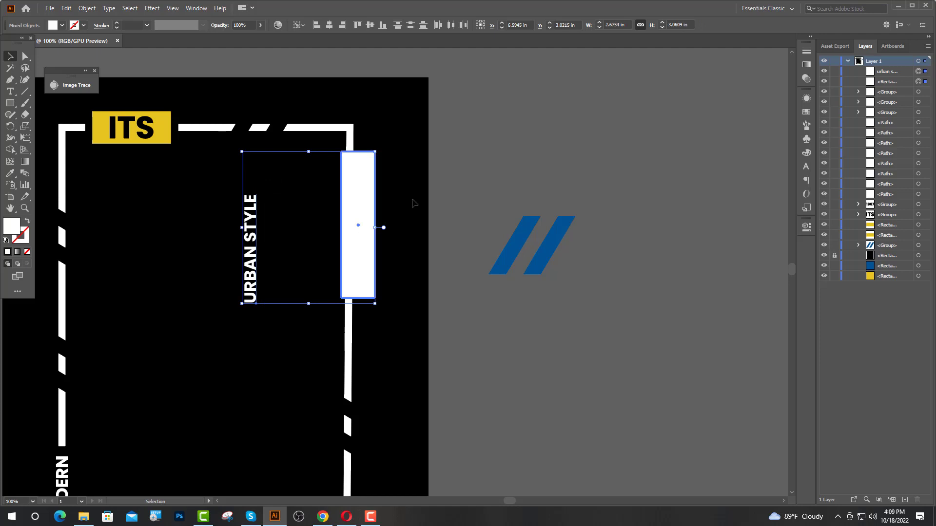
pyautogui.click(374, 24)
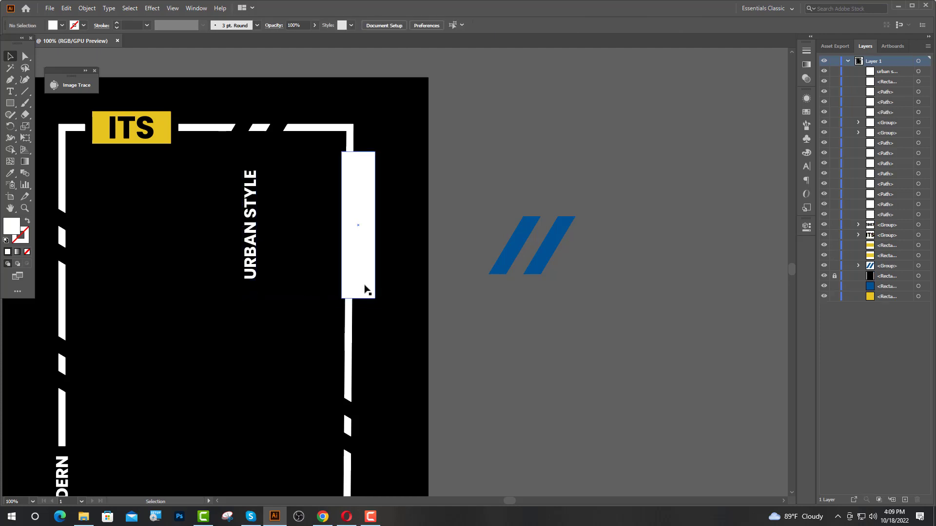
# Ungroup the right frame pieces and subtract the white rectangle from the upper right edge with Minus Front.
pyautogui.click(365, 286)
pyautogui.keyDown('shift'); pyautogui.click(349, 323); pyautogui.keyUp('shift')
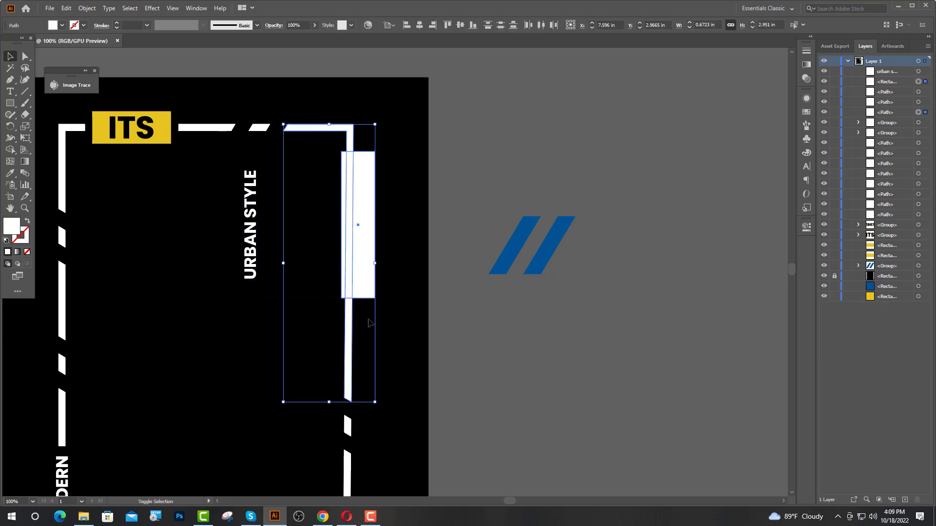
pyautogui.click(806, 228)
pyautogui.click(700, 347)
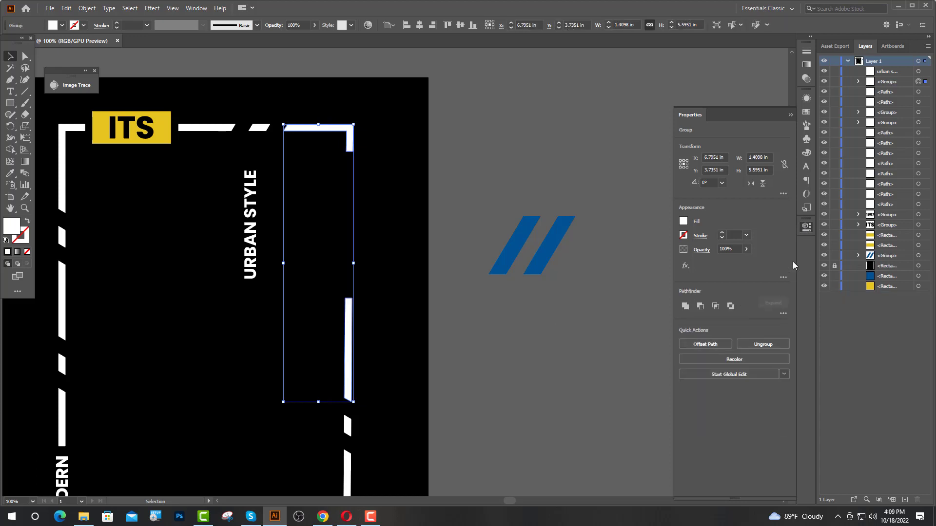
# Move URBAN STYLE into the gap in the frame's right edge and convert it to outlines.
pyautogui.moveTo(252, 249); pyautogui.dragTo(347, 247)
pyautogui.rightClick(347, 246)
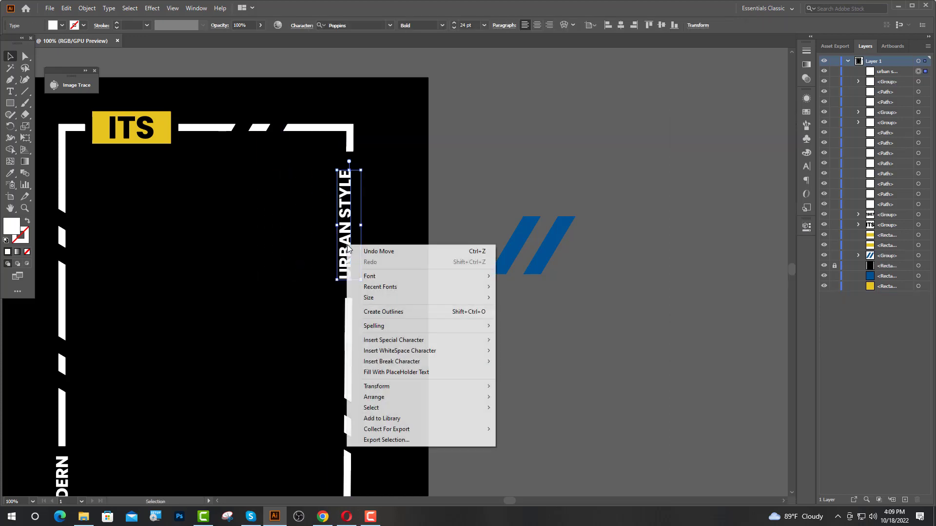
pyautogui.click(379, 311)
# Recolour the slanted pieces on the frame's top edge, upper left edge and bottom edge with the blue sample square's colour.
pyautogui.scroll(1, 344, 231)
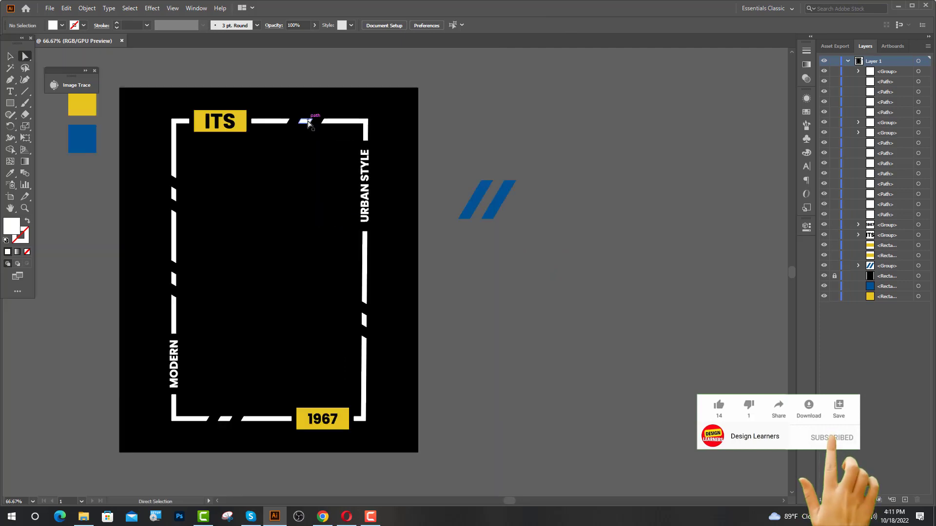
pyautogui.click(308, 123)
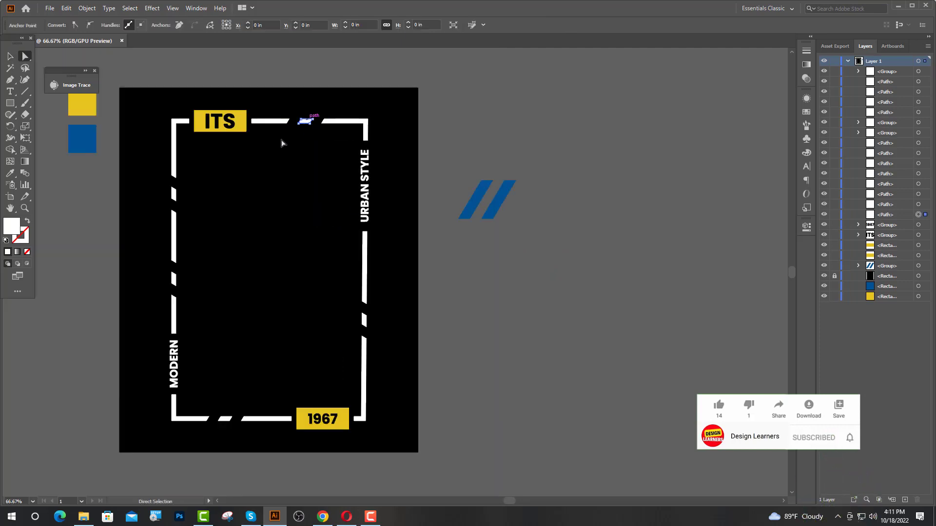
pyautogui.keyDown('shift'); pyautogui.click(174, 194); pyautogui.keyUp('shift')
pyautogui.keyDown('shift'); pyautogui.click(223, 420); pyautogui.keyUp('shift')
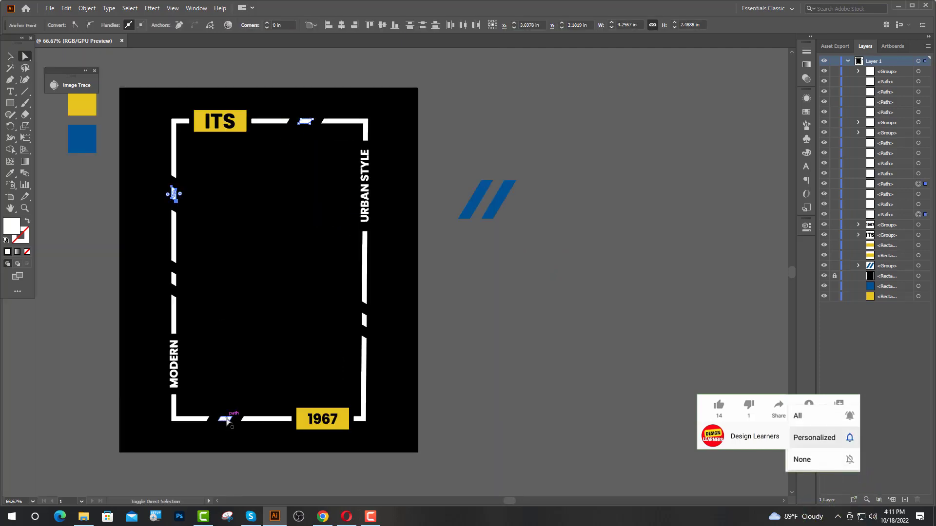
pyautogui.press('i')
pyautogui.click(93, 138)
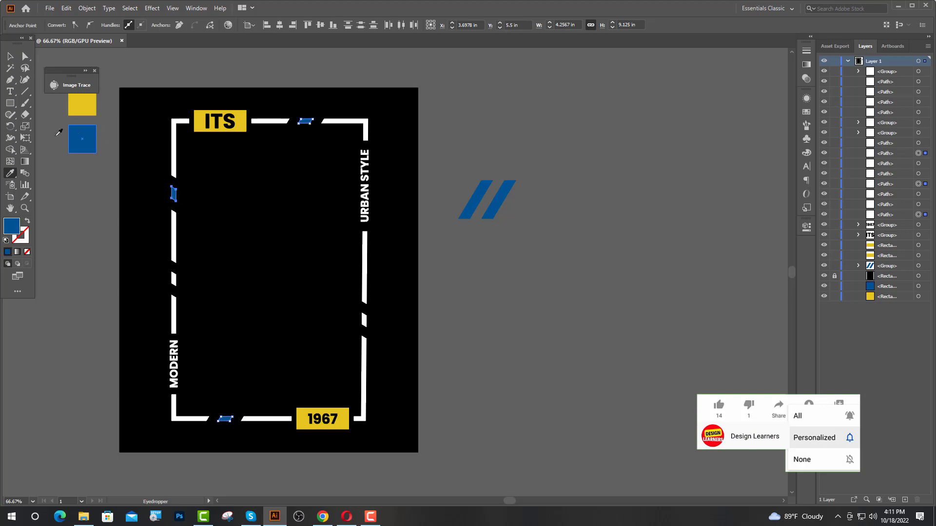
pyautogui.press('a')
pyautogui.click(142, 277)
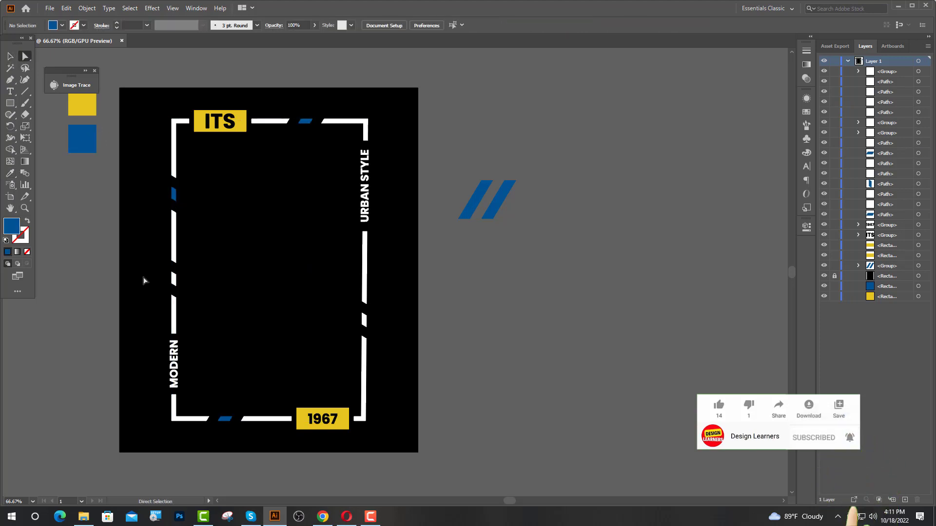
# Recolour the slanted pieces on the frame's lower left edge and right edge with the yellow sample square's colour.
pyautogui.click(175, 281)
pyautogui.keyDown('shift'); pyautogui.click(364, 323); pyautogui.keyUp('shift')
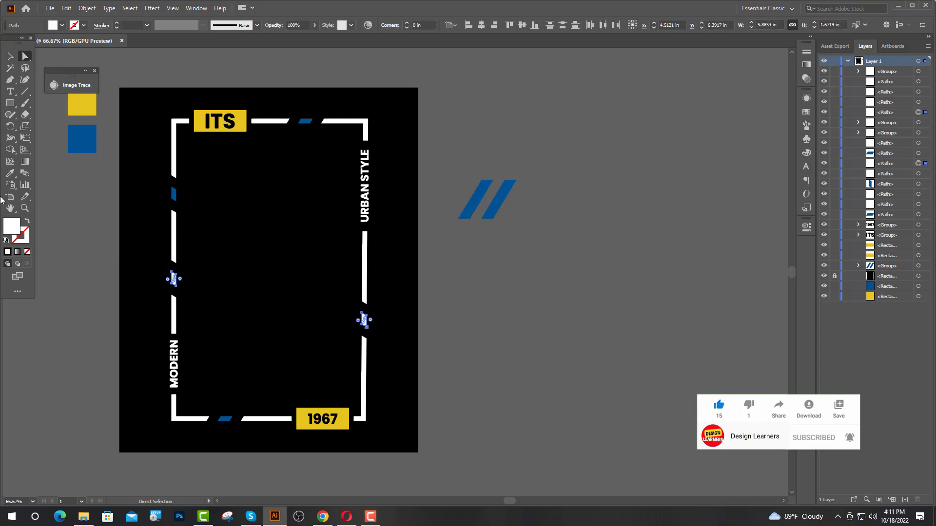
pyautogui.click(11, 174)
pyautogui.click(81, 102)
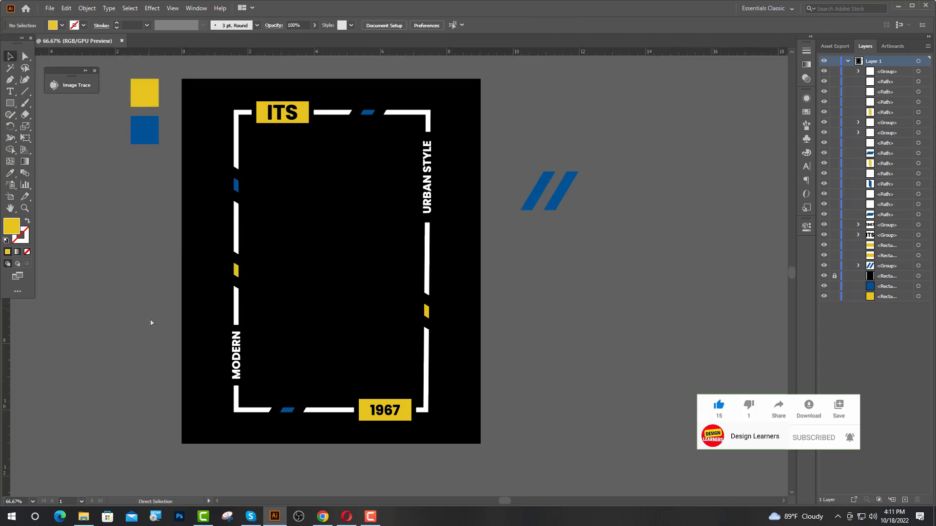
# Add vertical and horizontal guides inside the frame, and group the horizontal pair and centre it vertically.
pyautogui.moveTo(6, 358); pyautogui.dragTo(397, 405)
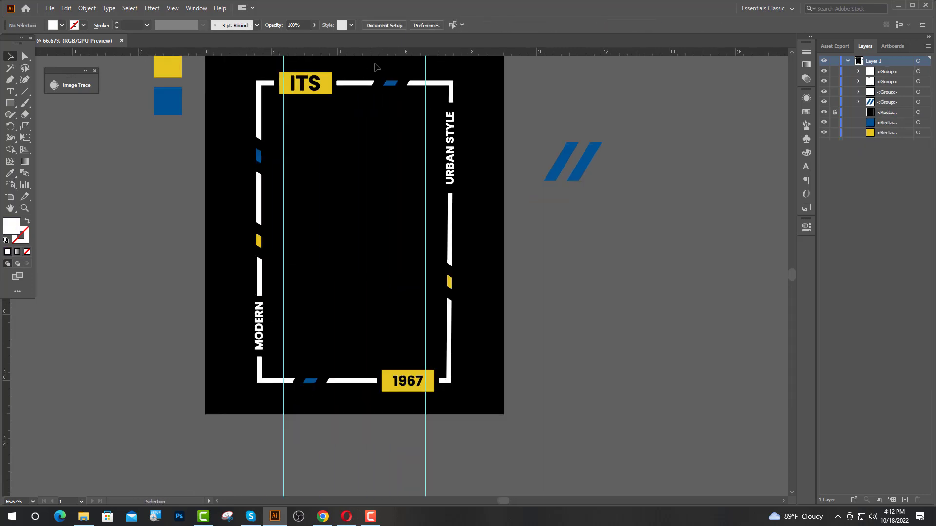
pyautogui.moveTo(378, 55); pyautogui.dragTo(399, 358)
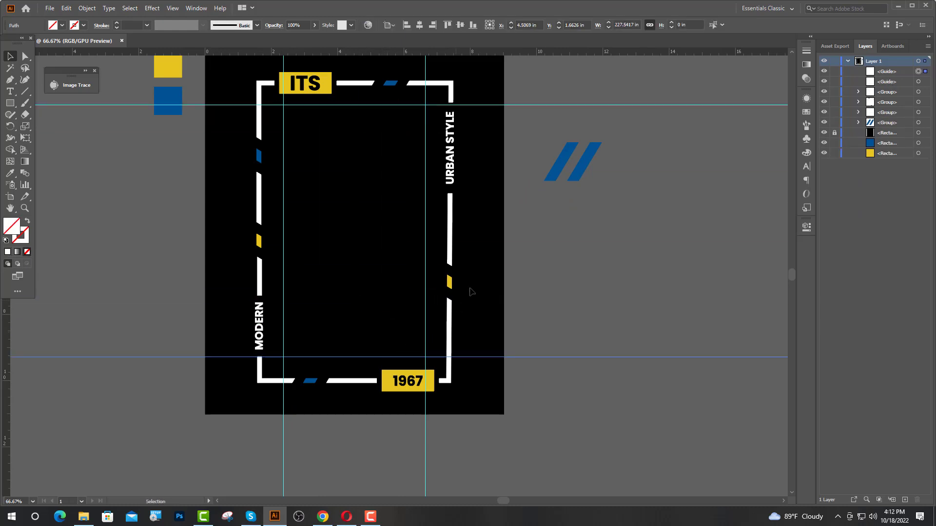
pyautogui.keyDown('shift'); pyautogui.click(502, 105); pyautogui.keyUp('shift')
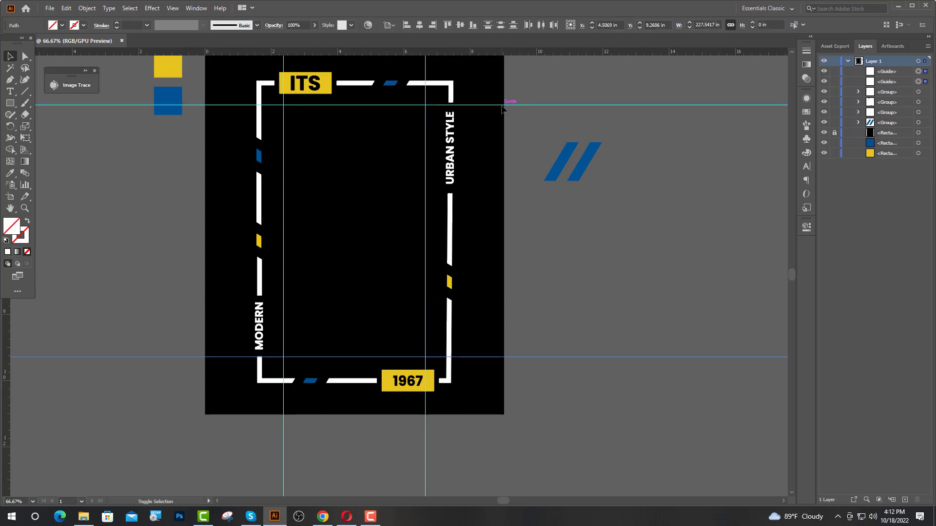
pyautogui.hotkey('ctrl', 'g')
pyautogui.click(460, 25)
pyautogui.click(557, 78)
# Add the text CO in Poppins Bold at 150 pt inside the upper part of the frame.
pyautogui.scroll(1, 277, 114)
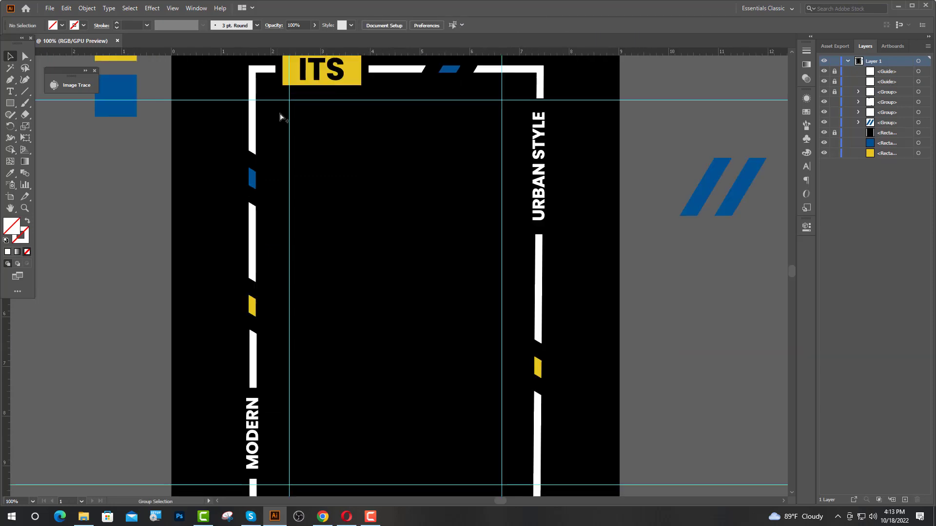
pyautogui.scroll(-1, 364, 112)
pyautogui.click(6, 92)
pyautogui.click(345, 160)
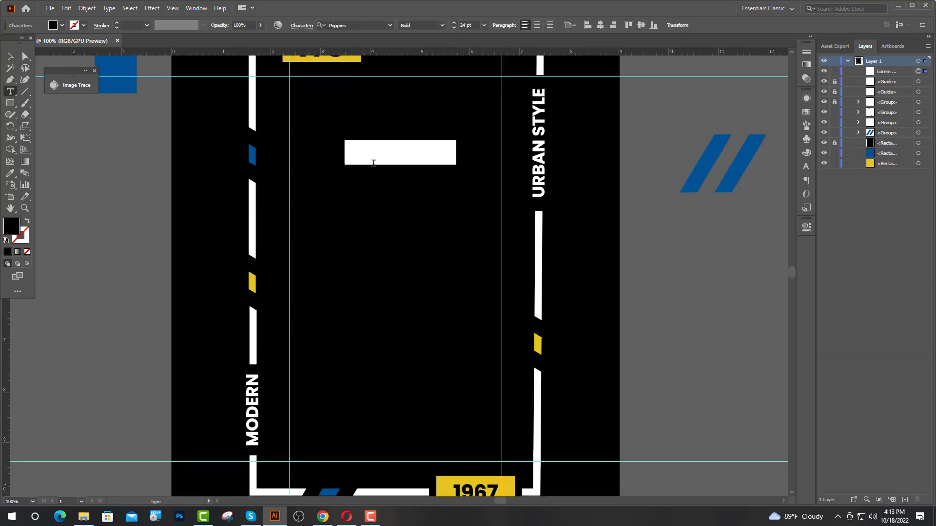
pyautogui.click(459, 27)
pyautogui.write('150')
pyautogui.press('Return')
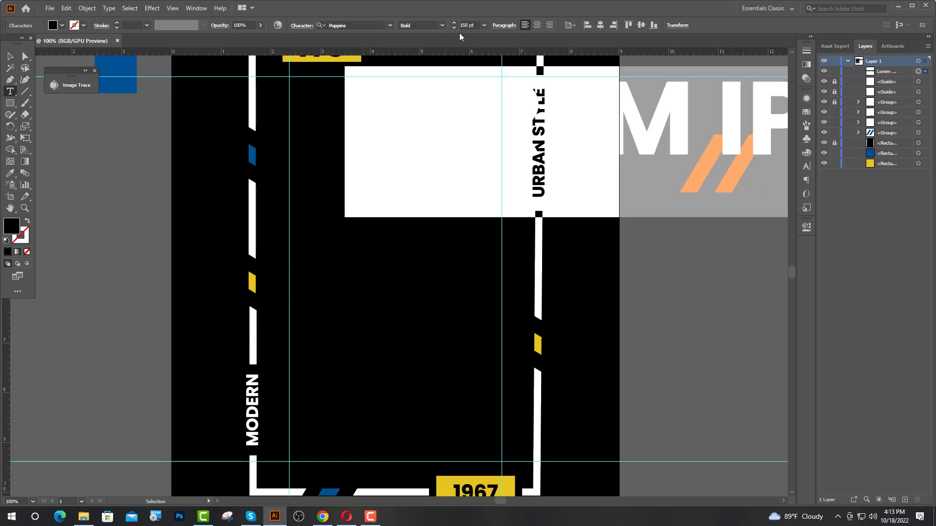
pyautogui.write('co')
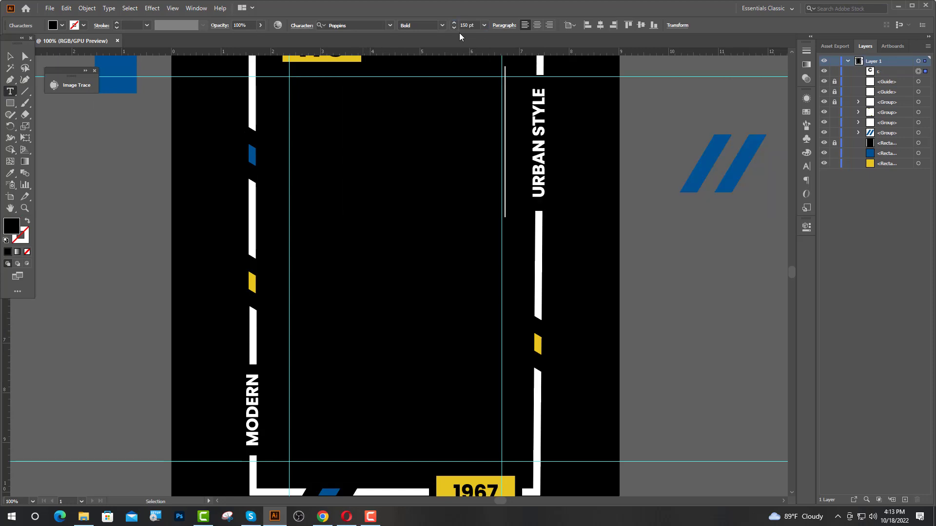
# Enlarge CO to about 205 pt and place it between the two vertical guides below the upper horizontal guide.
pyautogui.click(12, 58)
pyautogui.moveTo(406, 138); pyautogui.dragTo(347, 155)
pyautogui.moveTo(366, 235); pyautogui.dragTo(415, 306)
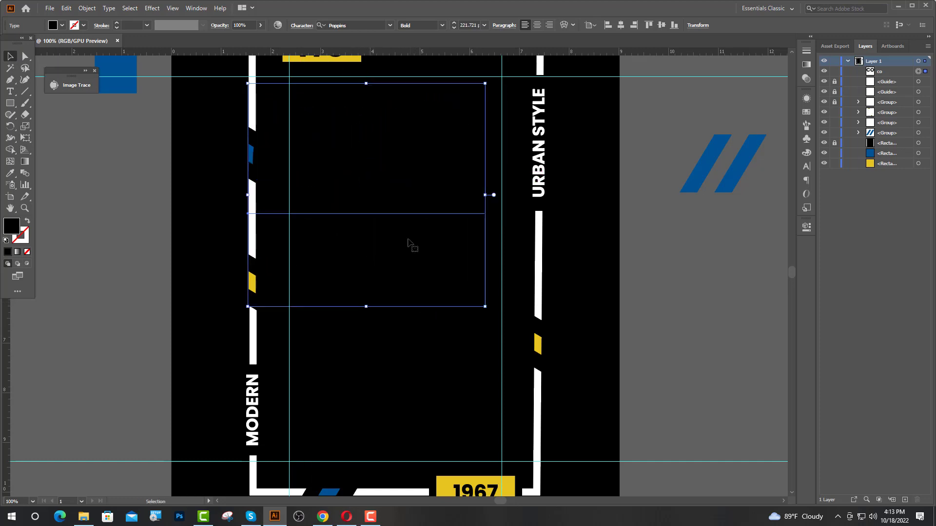
pyautogui.moveTo(391, 183); pyautogui.dragTo(422, 181)
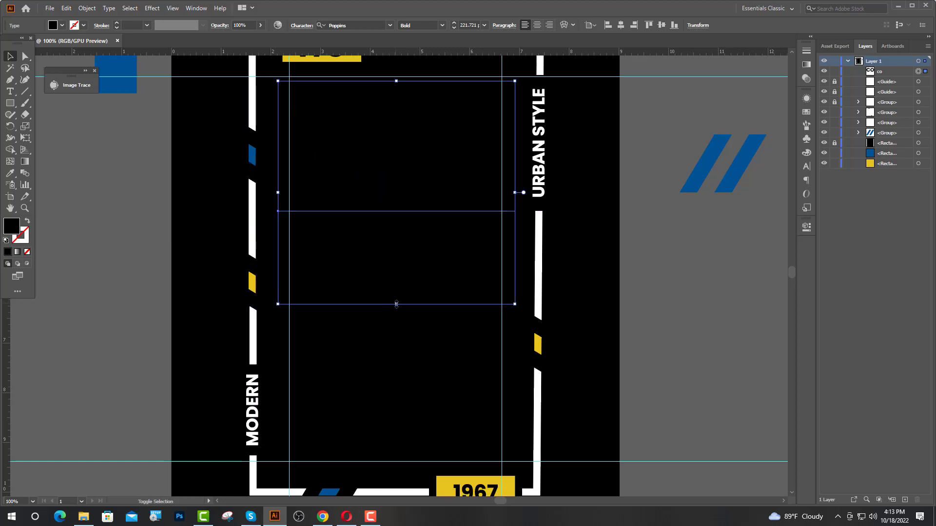
pyautogui.moveTo(396, 305); pyautogui.dragTo(424, 288)
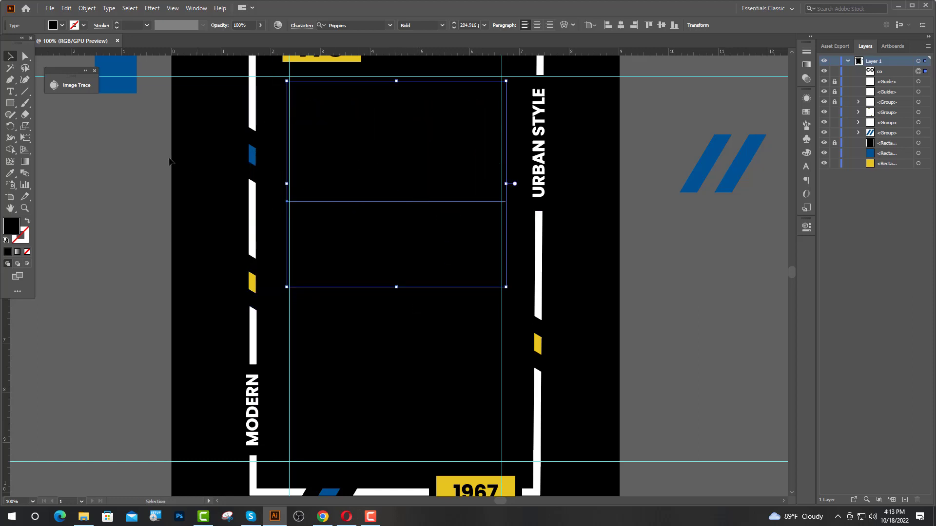
# Colour CO white by sampling the frame with the Eyedropper and convert the text to outlines.
pyautogui.click(10, 174)
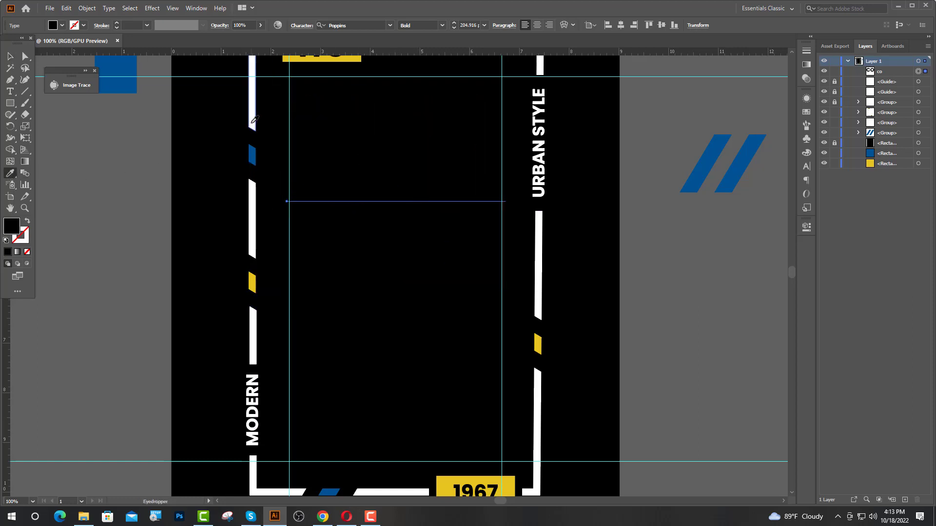
pyautogui.click(252, 122)
pyautogui.rightClick(311, 182)
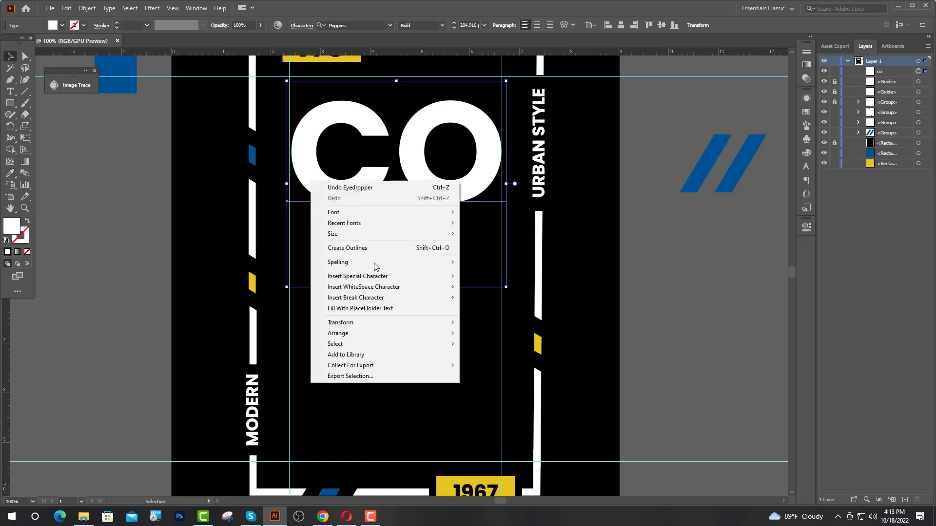
pyautogui.click(354, 250)
# Snap the CO outlines to the upper and left guides and stretch their right side to the right guide.
pyautogui.scroll(-1, 328, 175)
pyautogui.scroll(3, 321, 176)
pyautogui.moveTo(304, 180); pyautogui.dragTo(300, 158)
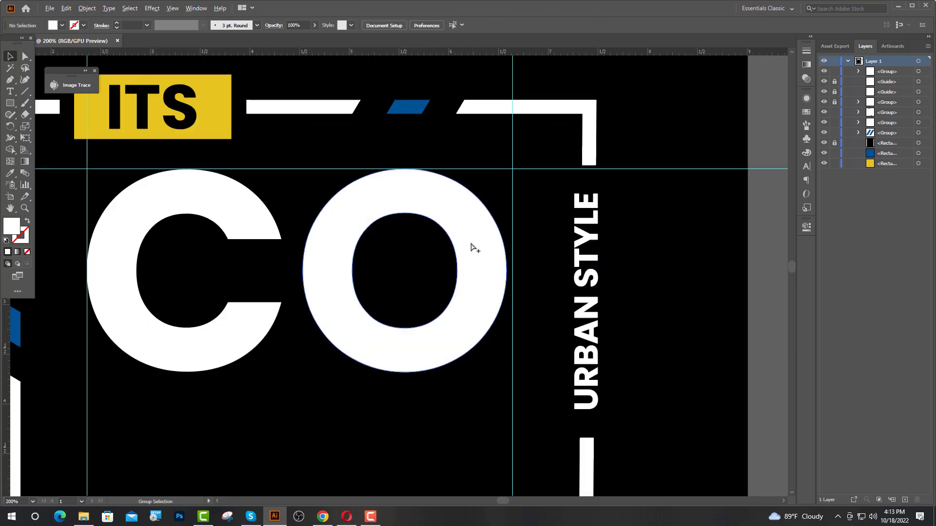
pyautogui.click(473, 246)
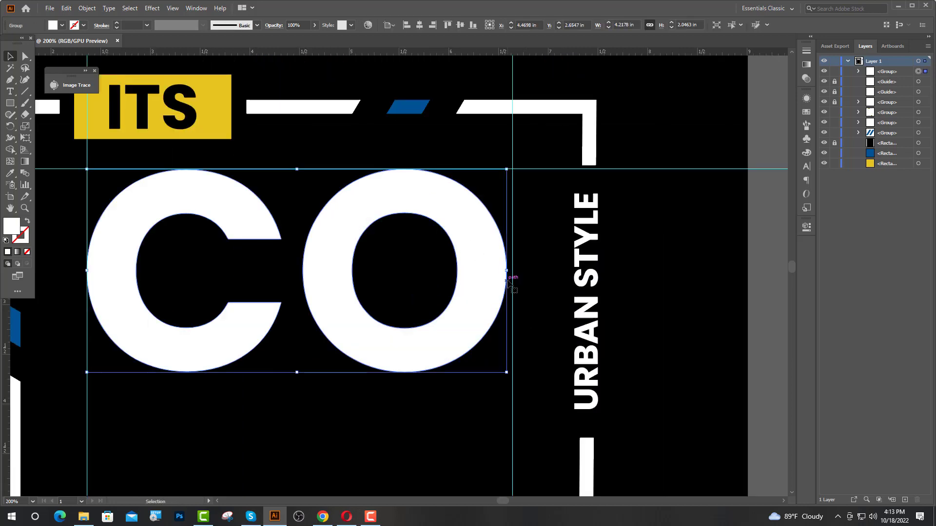
pyautogui.moveTo(506, 271); pyautogui.dragTo(513, 274)
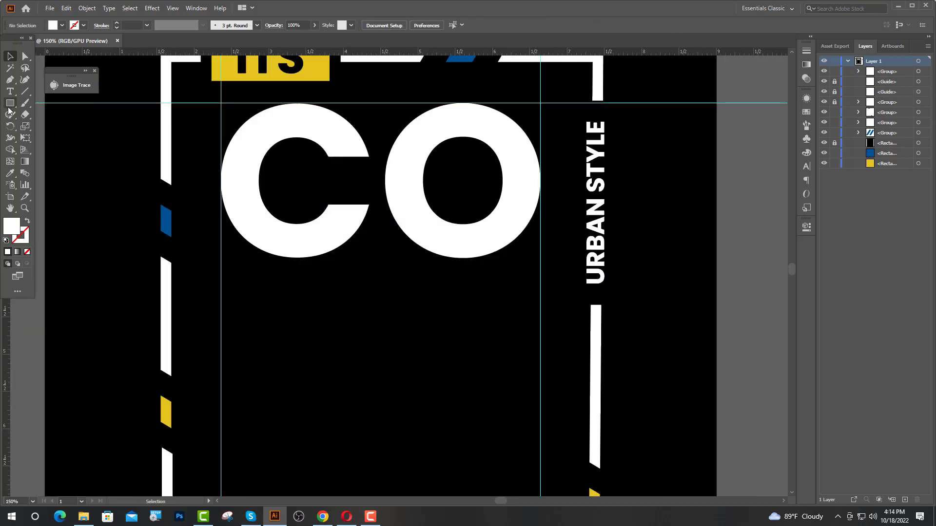
# Add the text OL in Poppins Bold at 150 pt below CO and convert it to outlines.
pyautogui.click(11, 91)
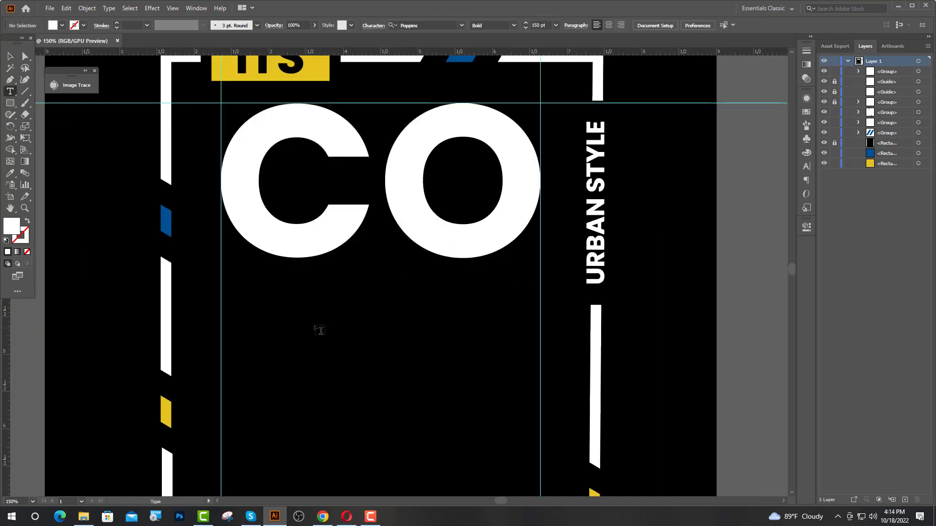
pyautogui.click(287, 335)
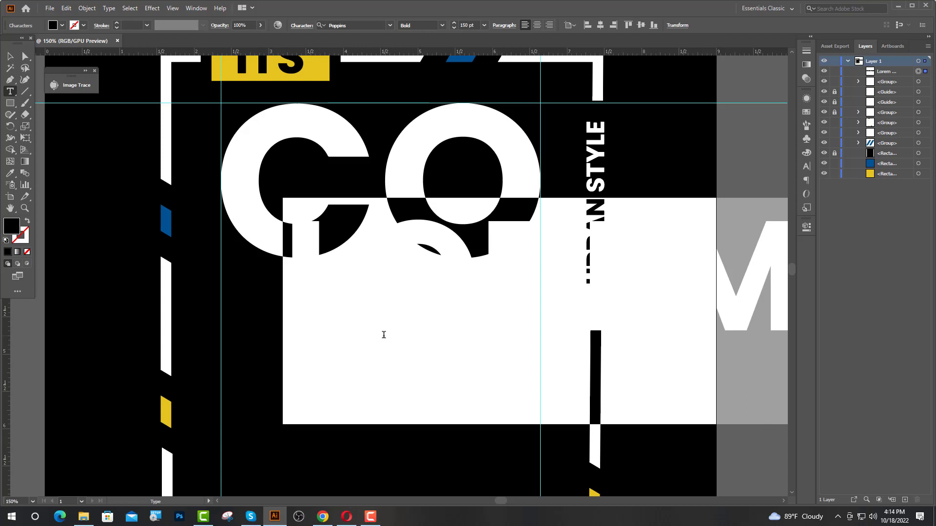
pyautogui.write('ol')
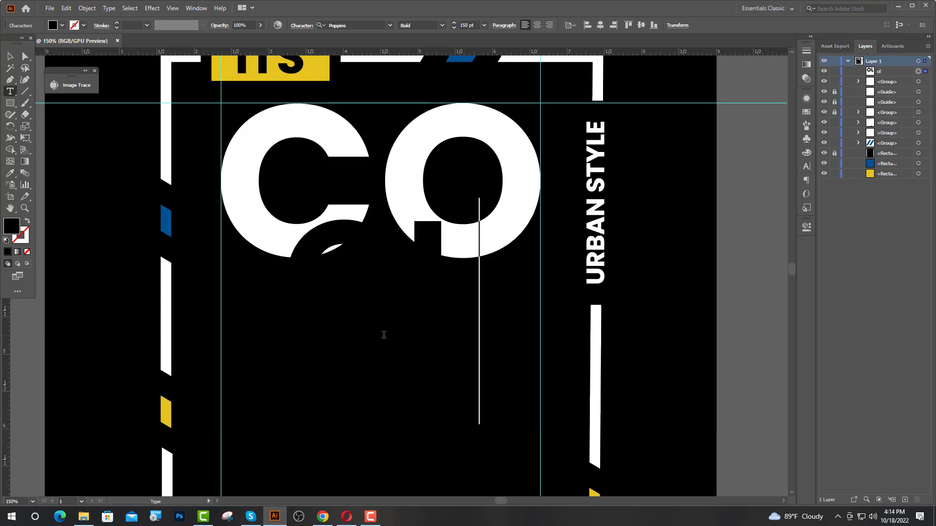
pyautogui.press('Escape')
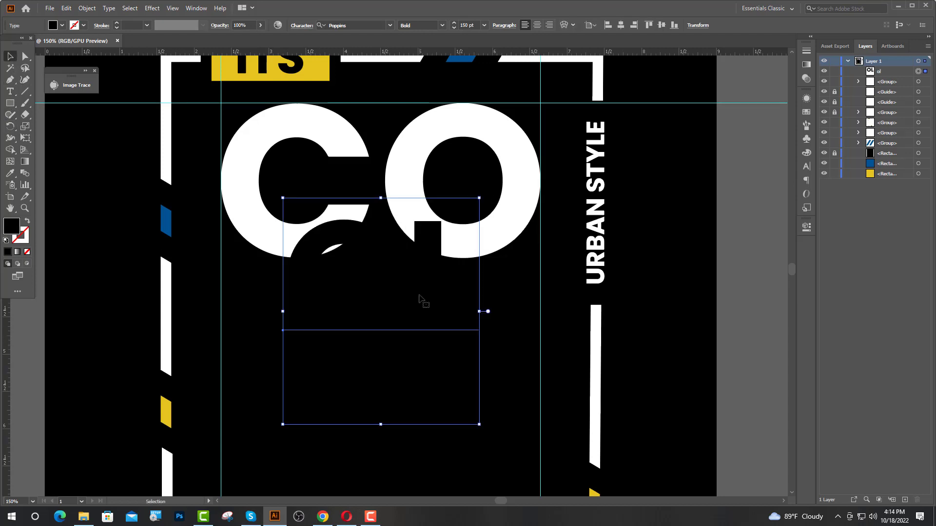
pyautogui.rightClick(388, 341)
pyautogui.click(417, 207)
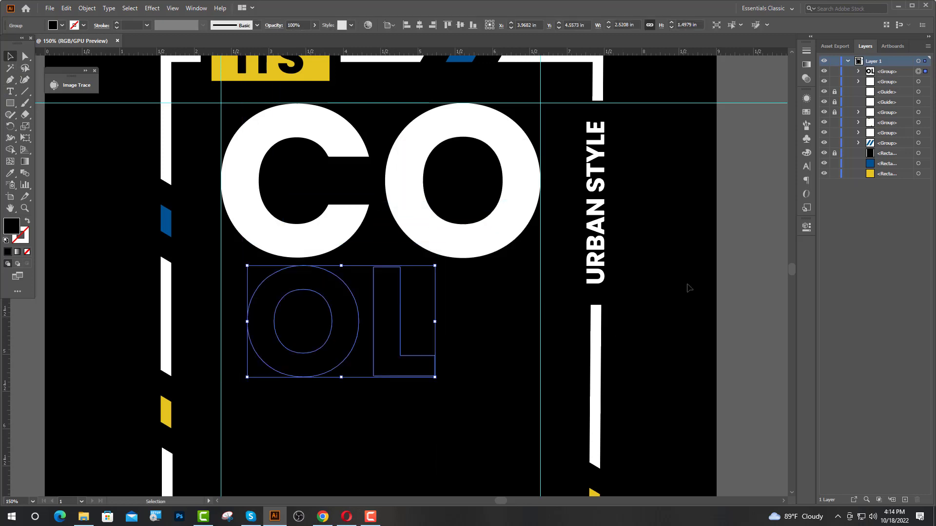
# Align OL with the left vertical guide under CO and enlarge it to about 3.89 in wide.
pyautogui.moveTo(417, 366); pyautogui.dragTo(391, 369)
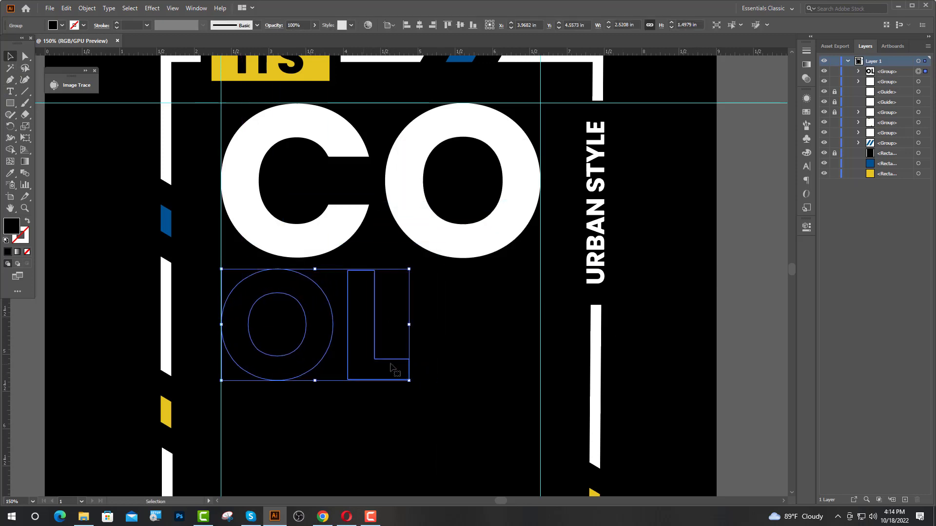
pyautogui.hotkey('ctrl', '-')
pyautogui.hotkey('ctrl', '-')
pyautogui.moveTo(370, 328); pyautogui.dragTo(410, 328)
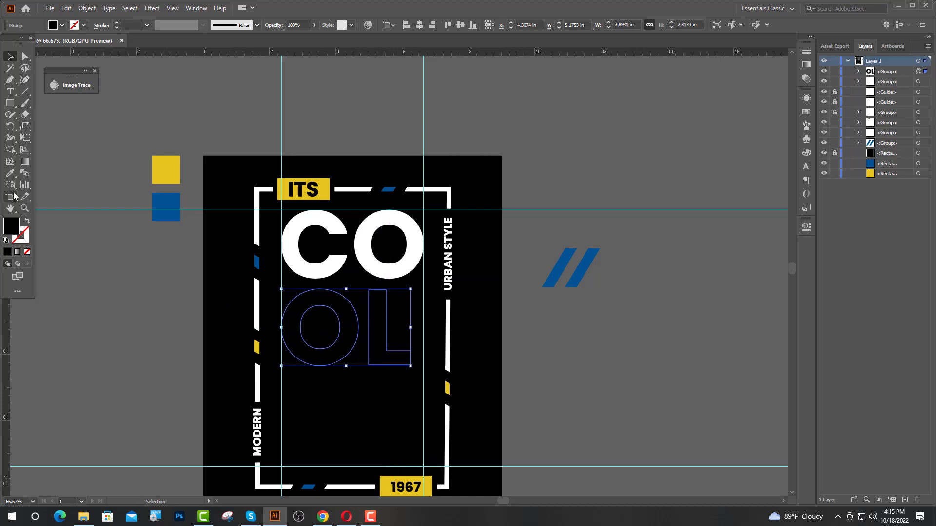
# Colour OL white by sampling the CO lettering with the Eyedropper and deselect it.
pyautogui.click(9, 173)
pyautogui.click(389, 267)
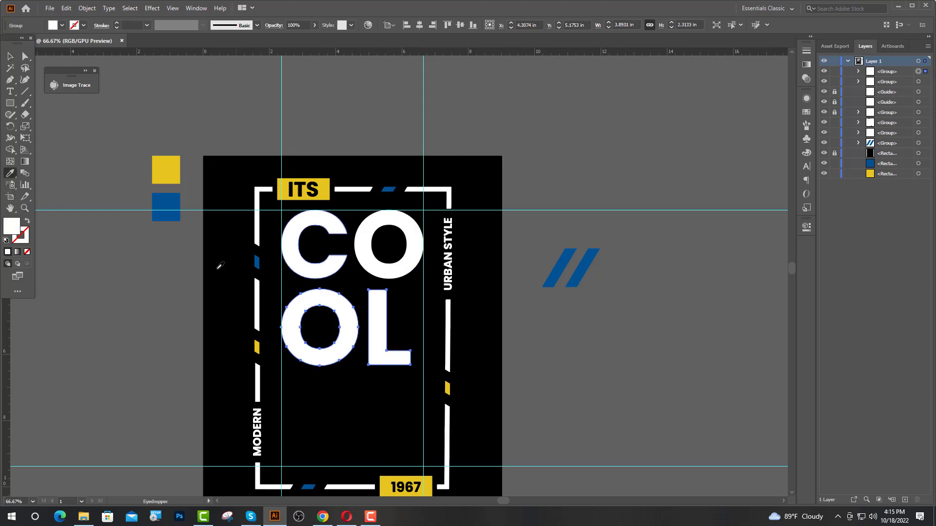
pyautogui.press('v')
pyautogui.click(217, 267)
# Extend the foot of the letter L toward the right vertical guide using Direct Selection.
pyautogui.click(25, 56)
pyautogui.scroll(1, 414, 373)
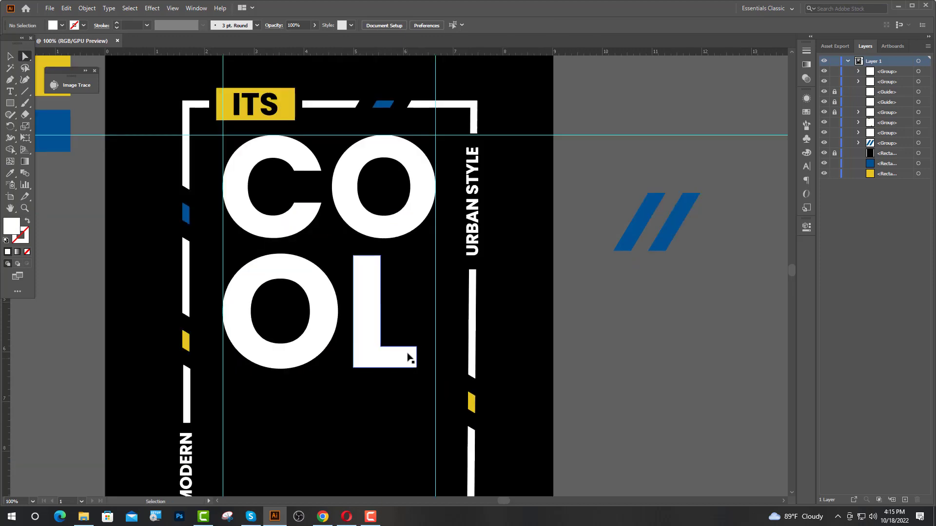
pyautogui.click(410, 356)
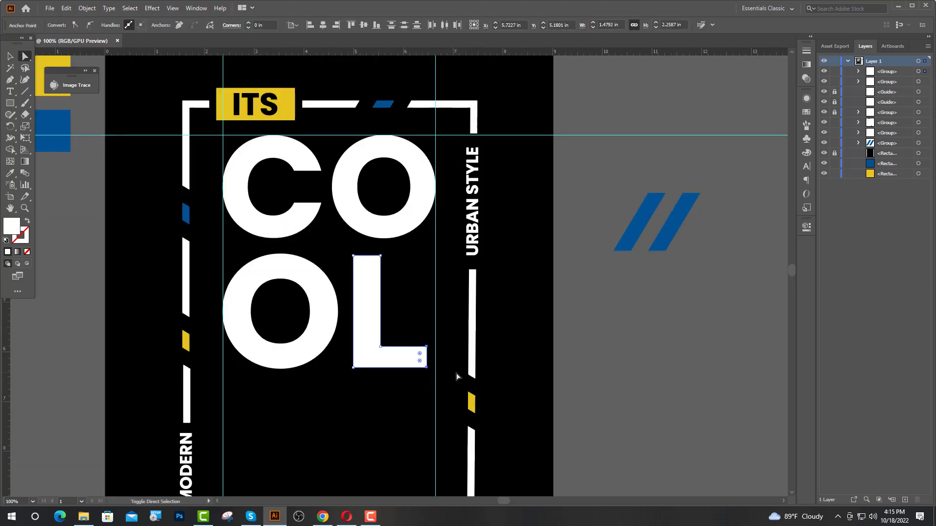
# Draw a white rectangle about 0.83 by 0.35 in above the L's foot, stack two evenly spaced copies upward and group all three.
pyautogui.moveTo(404, 195)
pyautogui.mouseDown()
pyautogui.moveTo(457, 209)
pyautogui.moveTo(465, 220)
pyautogui.moveTo(428, 187)
pyautogui.moveTo(428, 175)
pyautogui.mouseUp()
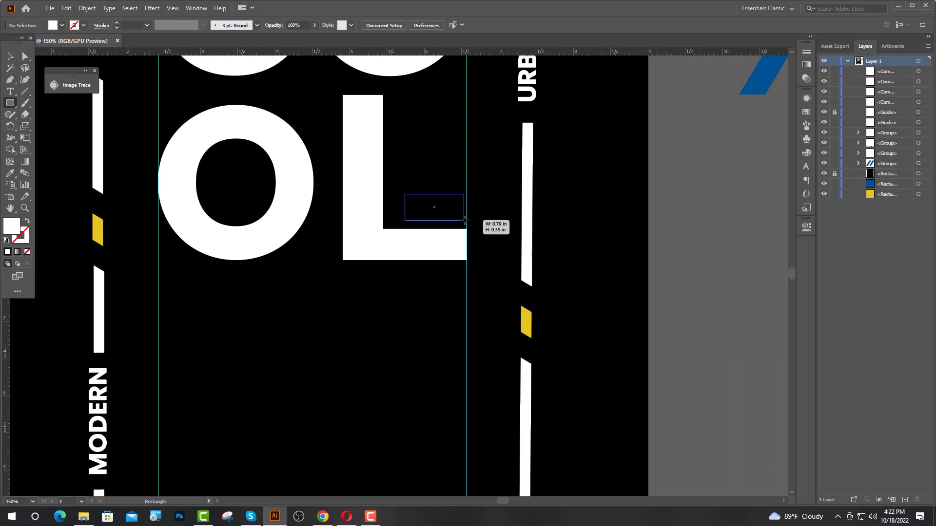
pyautogui.press('v')
pyautogui.hotkey('ctrl', 'd')
pyautogui.keyDown('shift'); pyautogui.click(453, 199); pyautogui.keyUp('shift')
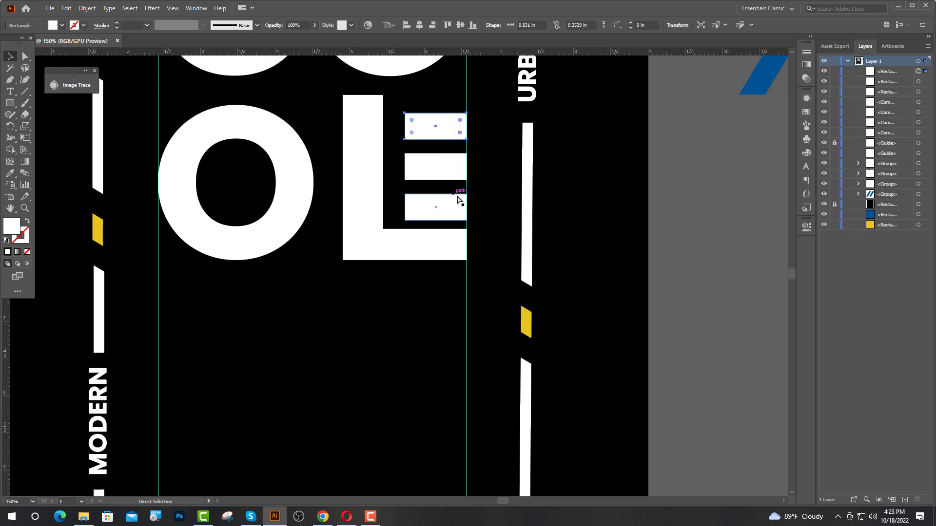
pyautogui.hotkey('ctrl', 'g')
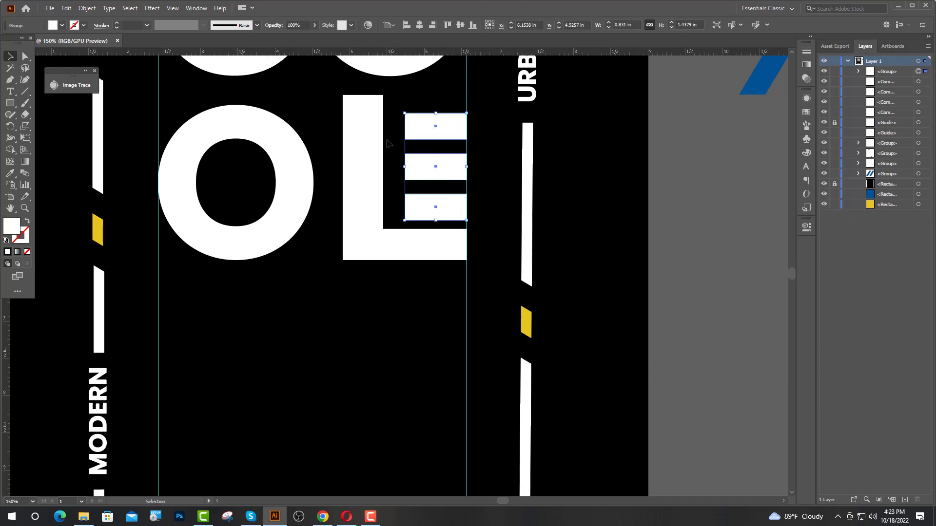
# Align the three-bar group with the top of the L and recolour it yellow by sampling the yellow swatch with the Eyedropper.
pyautogui.keyDown('shift'); pyautogui.click(376, 142); pyautogui.keyUp('shift')
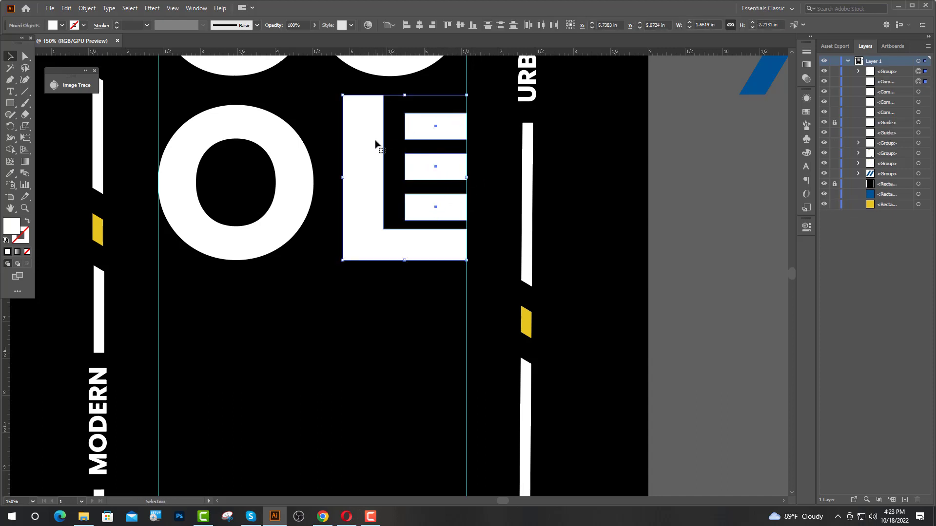
pyautogui.click(448, 25)
pyautogui.click(451, 195)
pyautogui.scroll(-2, 507, 251)
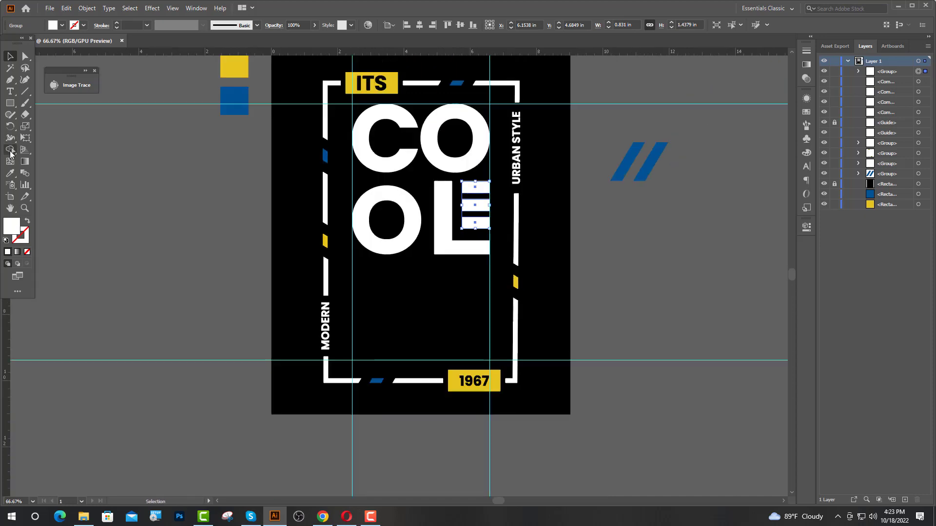
pyautogui.click(11, 173)
pyautogui.click(229, 68)
pyautogui.click(10, 56)
pyautogui.click(146, 122)
# Draw a rectangle about 4.14 by 0.61 in beneath OL, spanning the two vertical guides.
pyautogui.scroll(2, 449, 232)
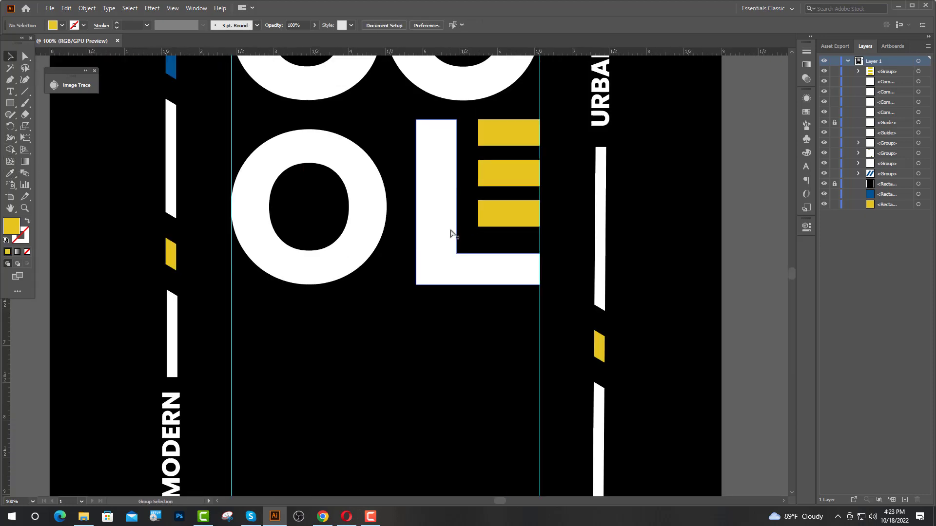
pyautogui.scroll(2, 560, 299)
pyautogui.moveTo(442, 436); pyautogui.dragTo(381, 327)
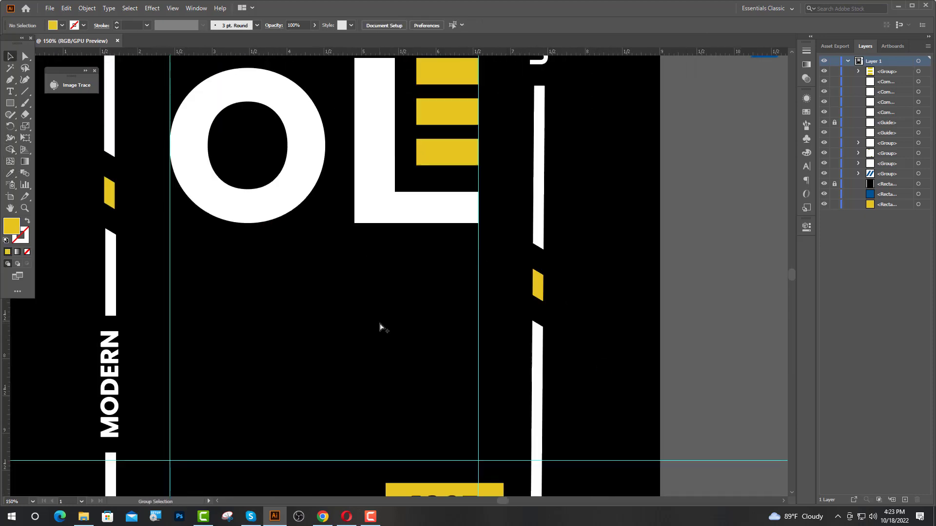
pyautogui.click(10, 104)
pyautogui.moveTo(167, 264); pyautogui.dragTo(477, 310)
# Colour the rectangle blue by sampling the double slanted stripes beside the artboard with the Eyedropper and deselect it.
pyautogui.press('i')
pyautogui.hotkey('ctrl', '-')
pyautogui.hotkey('ctrl', '-')
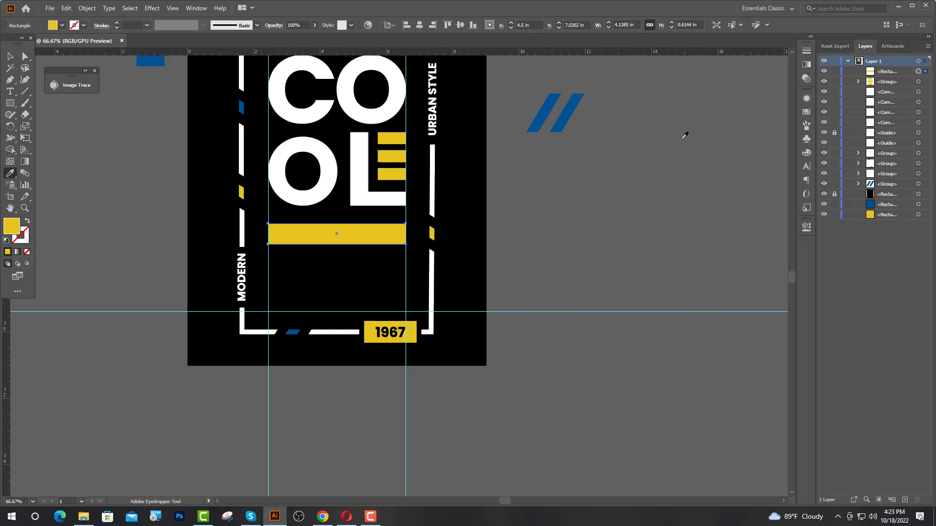
pyautogui.click(569, 110)
pyautogui.hotkey('ctrl', '+')
pyautogui.hotkey('ctrl', '+')
pyautogui.press('v')
pyautogui.hotkey('ctrl', 'shift', 'a')
# Add the text TO BE in 35 pt Poppins Bold and place it on the blue bar.
pyautogui.click(9, 92)
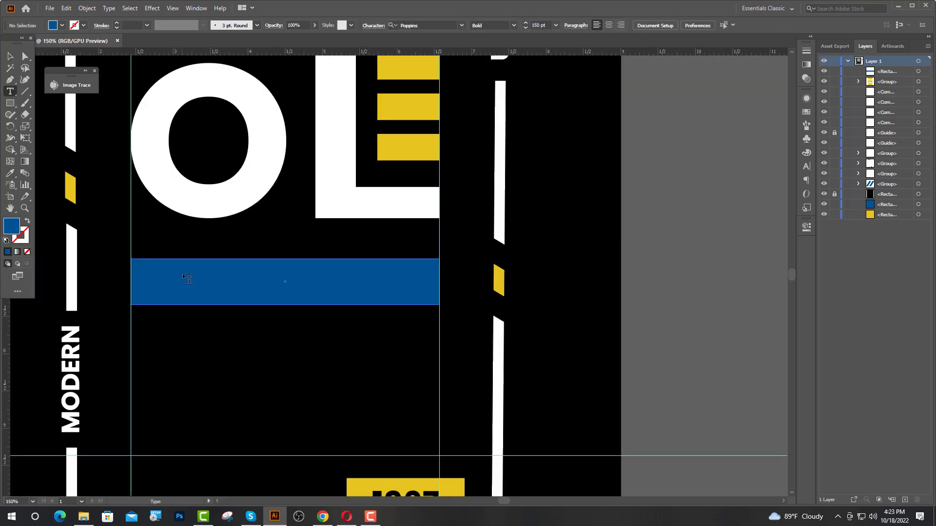
pyautogui.click(185, 273)
pyautogui.doubleClick(464, 25)
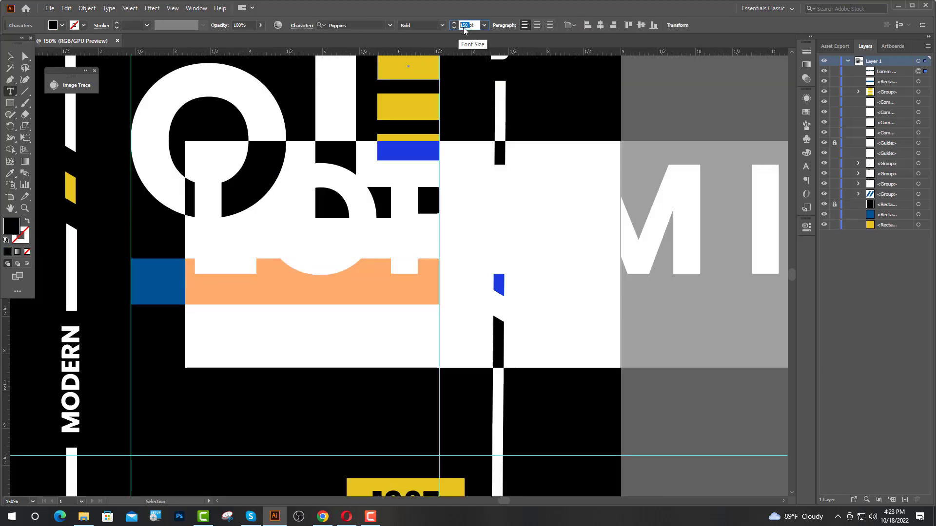
pyautogui.write('30')
pyautogui.press('Return')
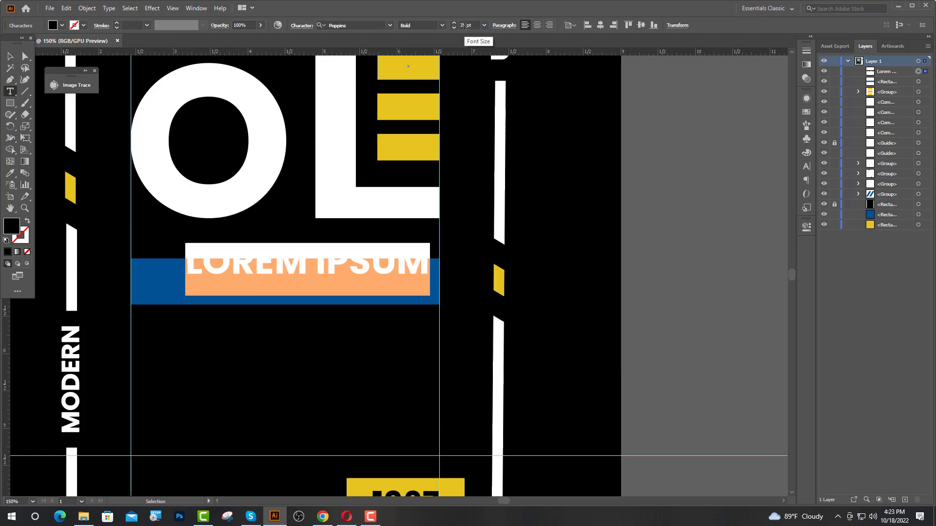
pyautogui.write('TO BE')
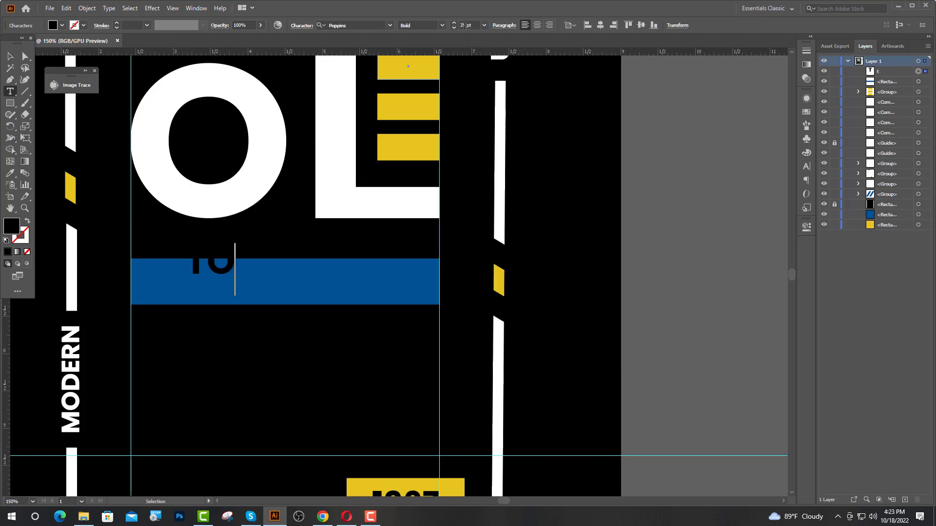
pyautogui.press('Escape')
pyautogui.moveTo(269, 268); pyautogui.dragTo(314, 291)
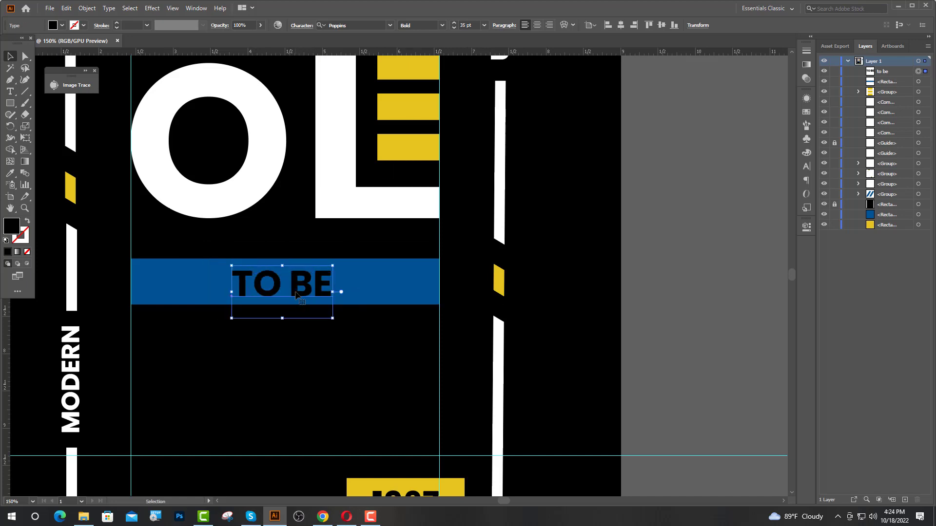
# Set the TO BE font size to 45 pt and convert the text to outlines.
pyautogui.moveTo(467, 26); pyautogui.dragTo(456, 33)
pyautogui.press('Return')
pyautogui.rightClick(320, 279)
pyautogui.click(437, 348)
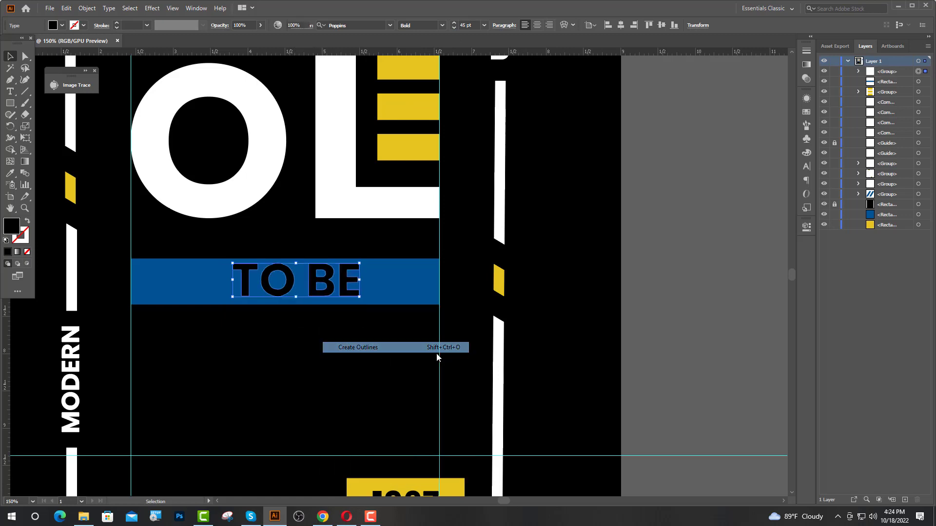
# Centre TO BE on the blue bar, group the lettering with the bar and deselect.
pyautogui.keyDown('shift'); pyautogui.click(393, 291); pyautogui.keyUp('shift')
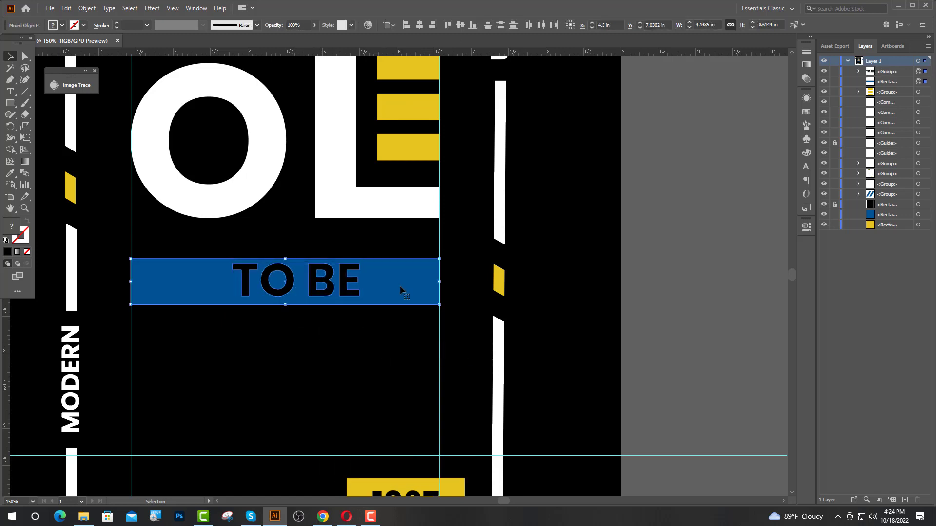
pyautogui.click(420, 26)
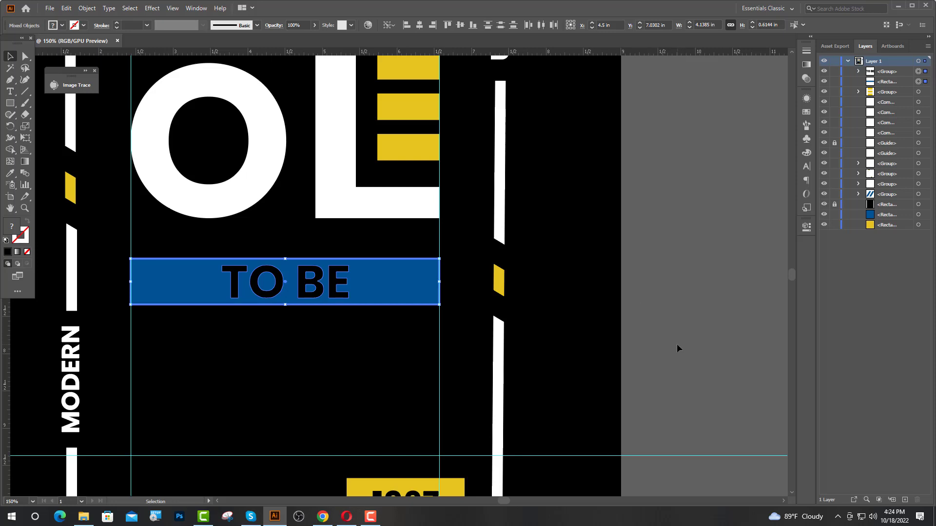
pyautogui.scroll(-2, 678, 348)
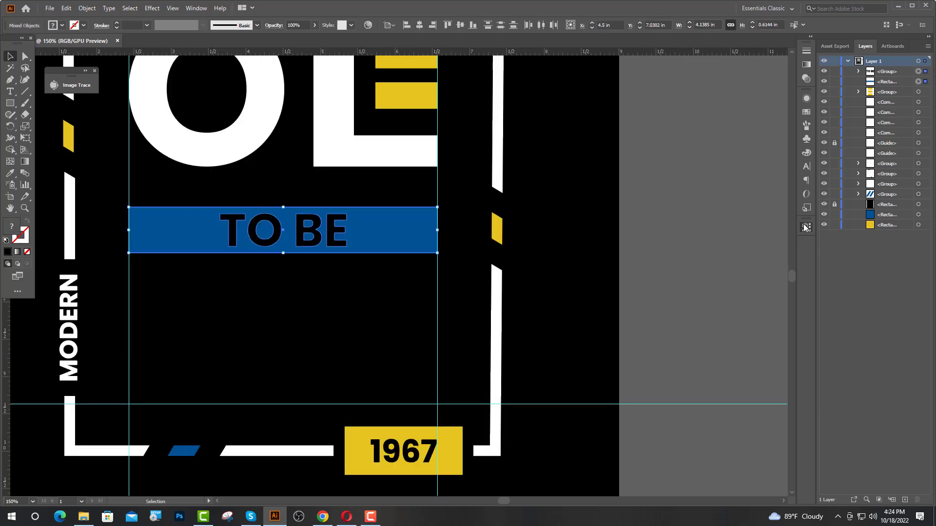
pyautogui.click(806, 228)
pyautogui.click(700, 348)
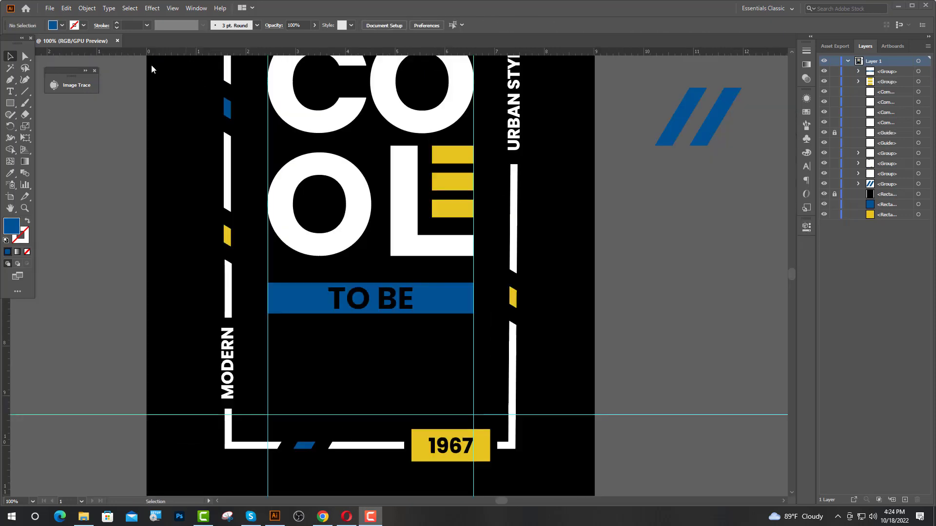
# Add the word KIND in 100 pt Poppins Bold below the blue bar.
pyautogui.click(11, 92)
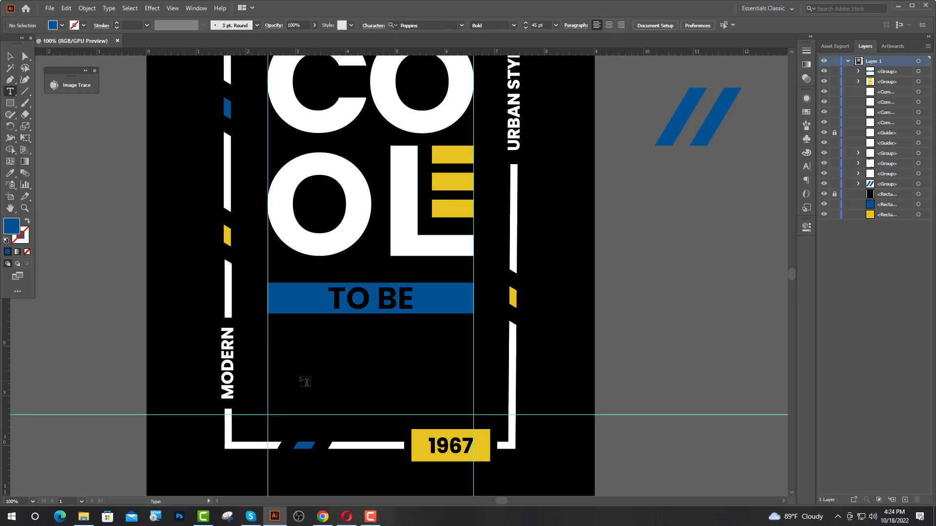
pyautogui.click(287, 374)
pyautogui.doubleClick(460, 26)
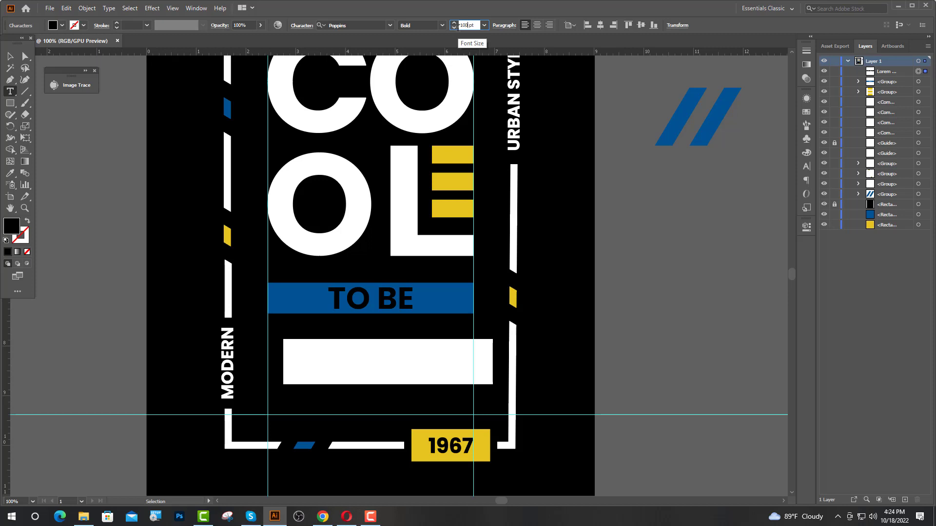
pyautogui.press('Return')
pyautogui.write('kine')
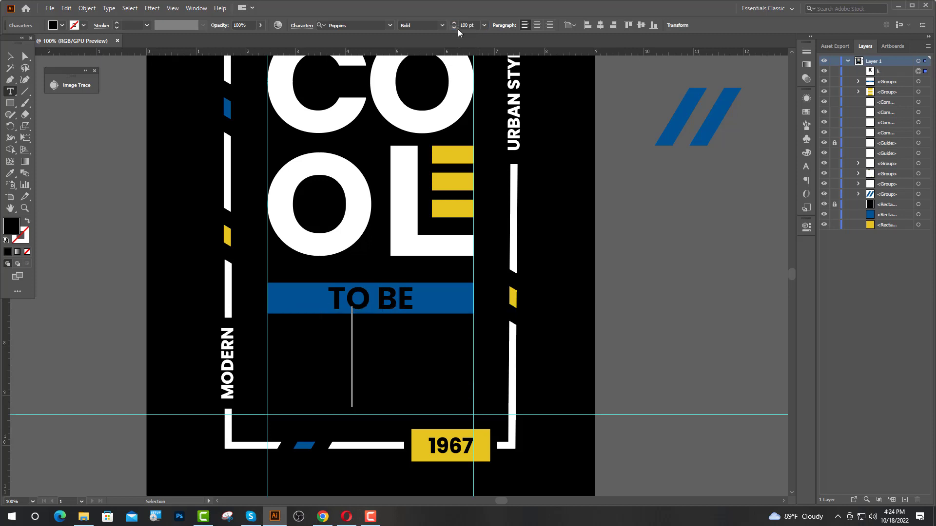
pyautogui.press('BackSpace')
pyautogui.write('d')
pyautogui.press('Escape')
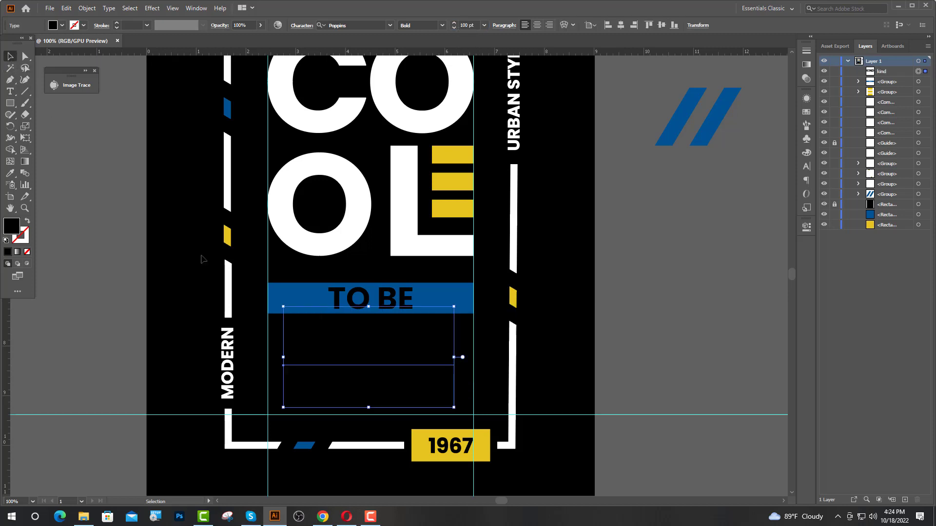
# Colour KIND white by sampling the letter O with the Eyedropper and convert the text to outlines.
pyautogui.press('i')
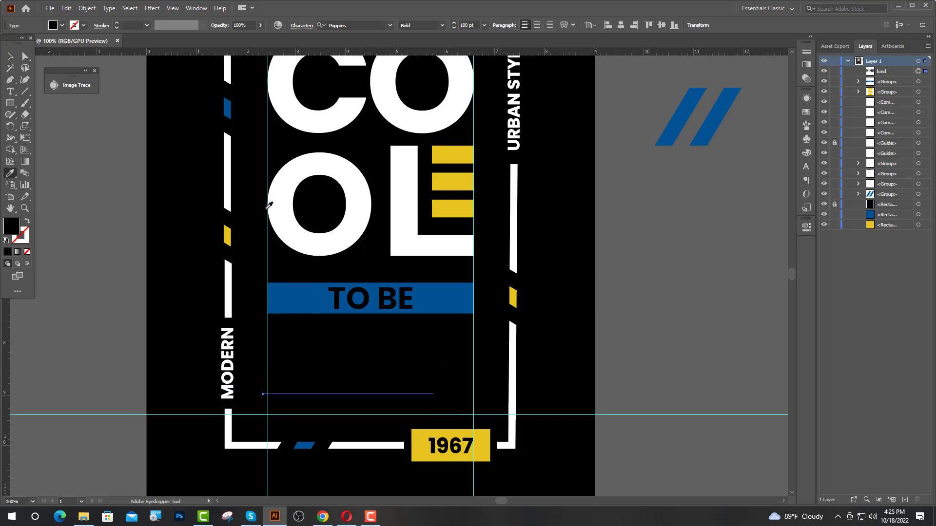
pyautogui.click(270, 213)
pyautogui.rightClick(388, 177)
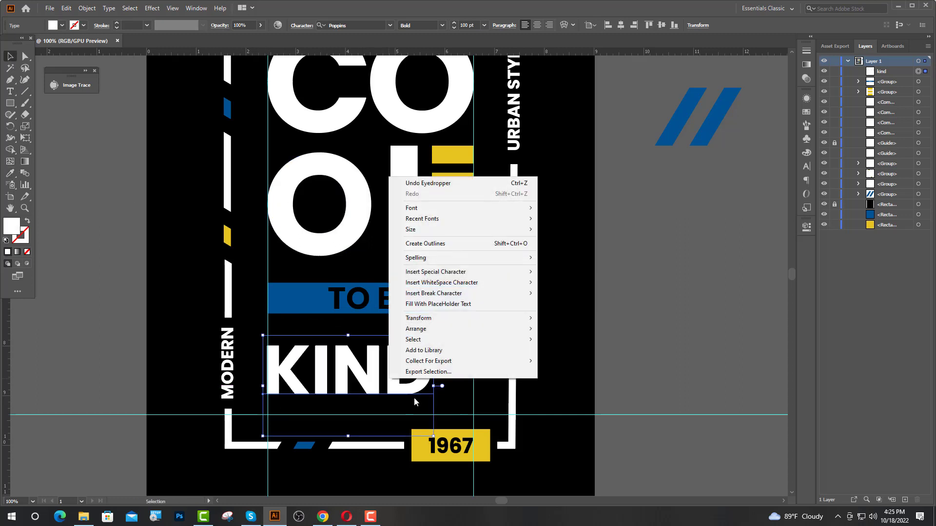
pyautogui.click(429, 245)
# Scale KIND to about 4.14 in wide so it spans the two vertical guides, and deselect it.
pyautogui.press('v')
pyautogui.moveTo(431, 394); pyautogui.dragTo(477, 410)
pyautogui.hotkey('ctrl', '-')
pyautogui.click(610, 312)
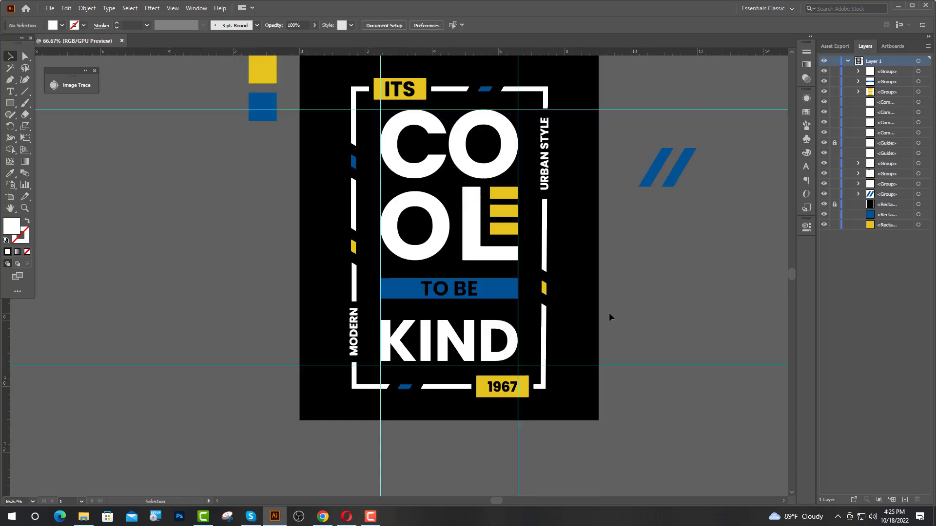
# Select both letters O and swap their fill and stroke to leave white 3 pt outlines without fill.
pyautogui.click(461, 341)
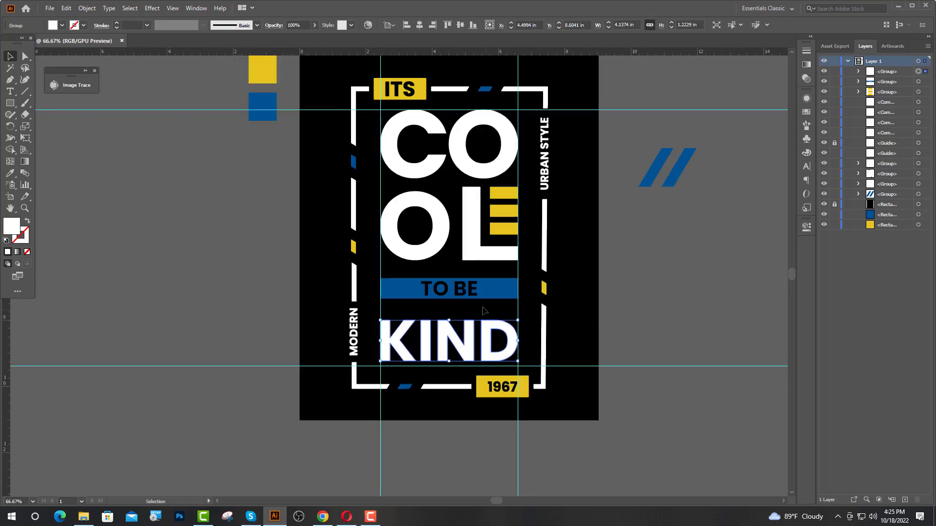
pyautogui.click(444, 216)
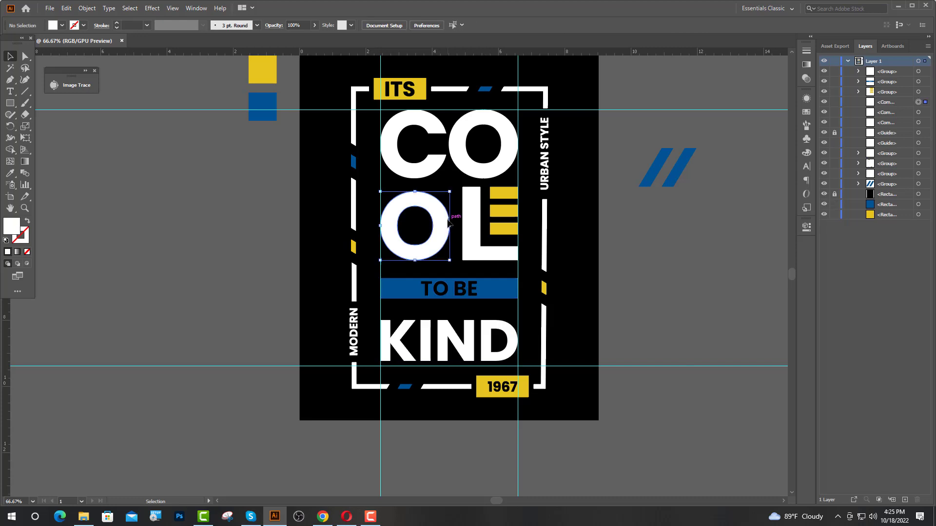
pyautogui.keyDown('shift'); pyautogui.click(484, 173); pyautogui.keyUp('shift')
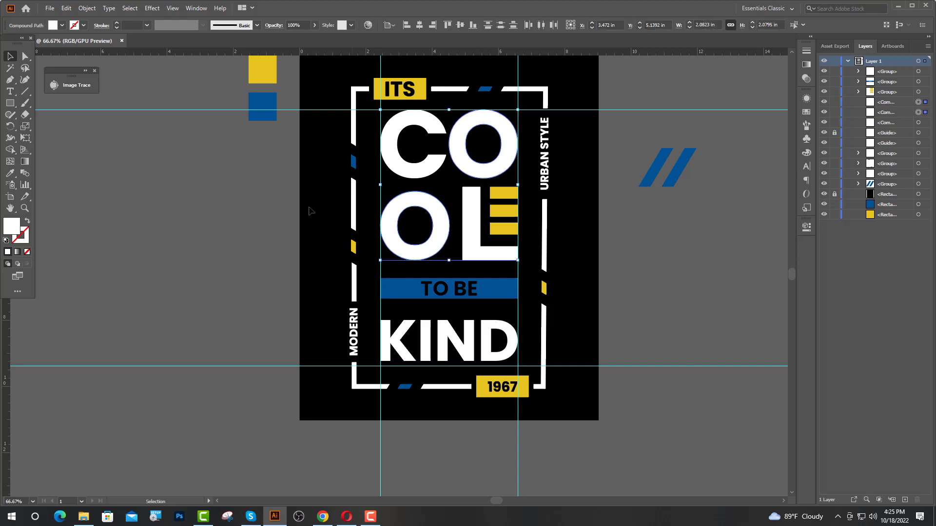
pyautogui.click(25, 222)
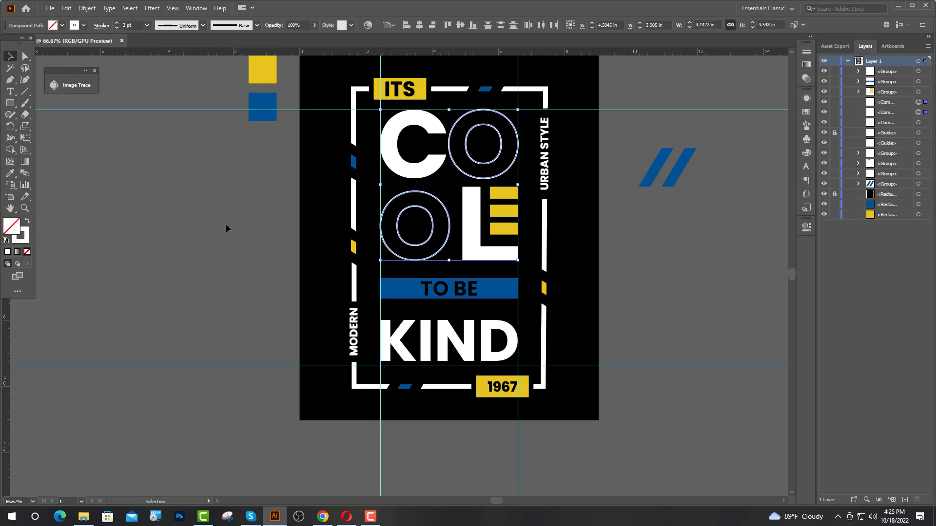
pyautogui.click(359, 269)
# Expand the strokes of both outlined letters O into shapes.
pyautogui.keyDown('alt'); pyautogui.scroll(3, 429, 235); pyautogui.keyUp('alt')
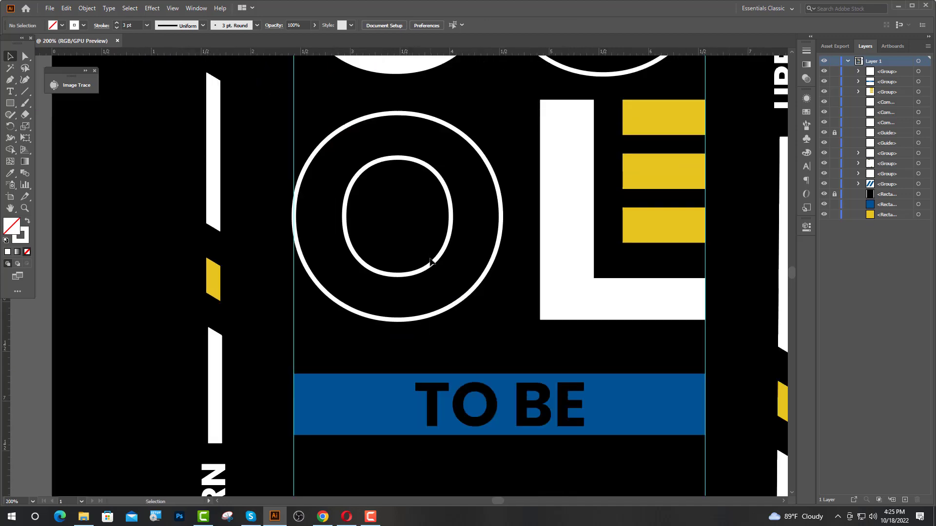
pyautogui.click(431, 265)
pyautogui.keyDown('shift'); pyautogui.click(579, 75); pyautogui.keyUp('shift')
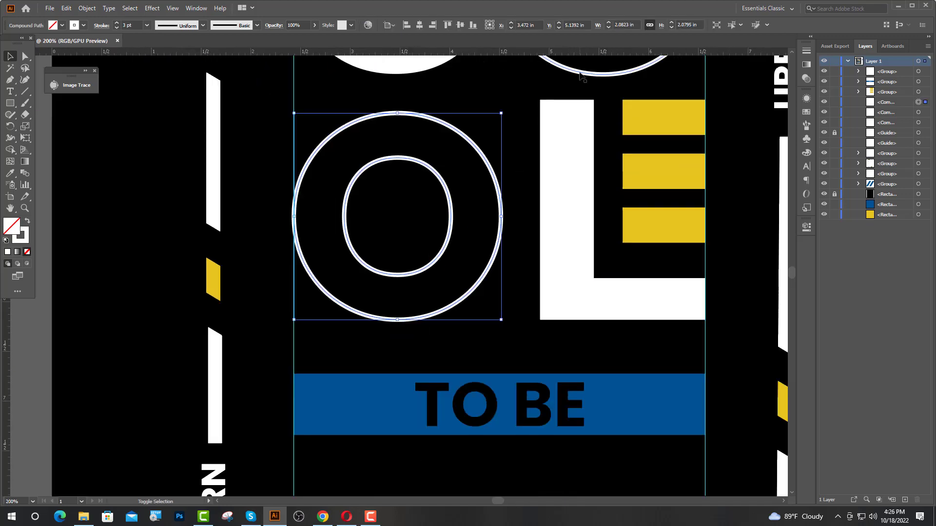
pyautogui.click(87, 8)
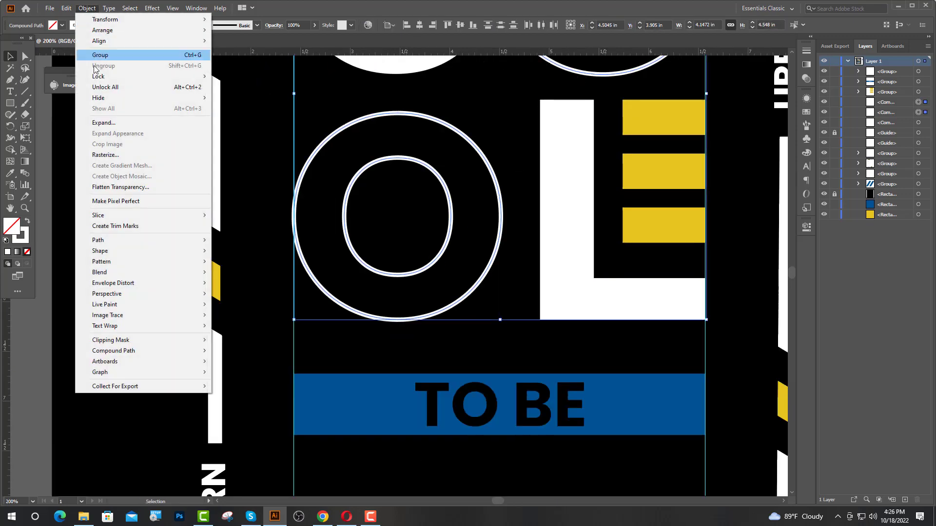
pyautogui.click(115, 122)
pyautogui.click(444, 314)
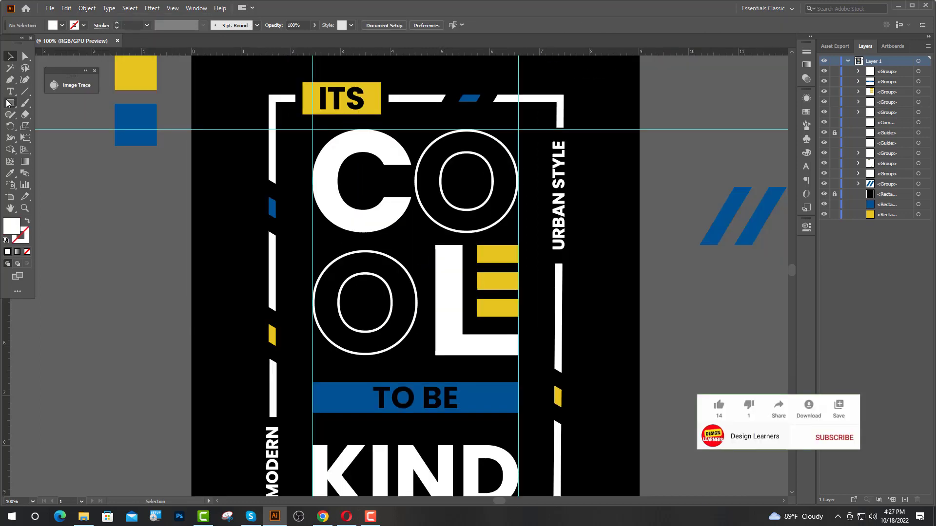
# Draw a white circle about 0.45 in in diameter inside the upper O.
pyautogui.moveTo(7, 103); pyautogui.dragTo(46, 127)
pyautogui.scroll(3, 445, 180)
pyautogui.moveTo(483, 176); pyautogui.dragTo(518, 210)
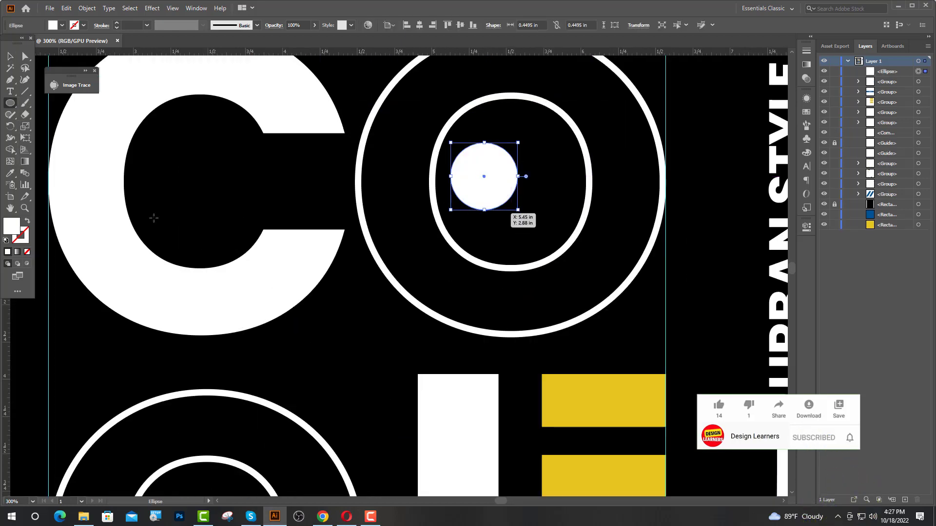
pyautogui.press('v')
pyautogui.moveTo(484, 177); pyautogui.dragTo(528, 193)
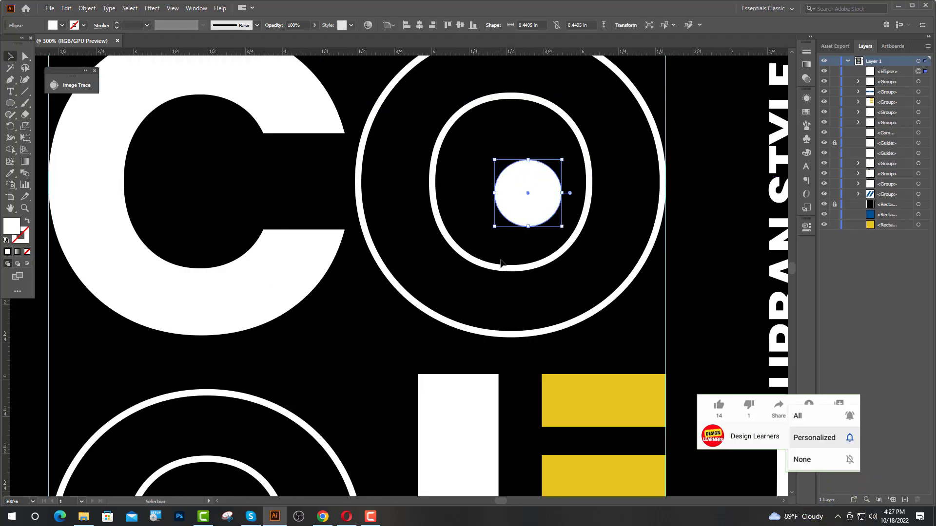
# Centre the white circle horizontally and vertically within the upper O.
pyautogui.keyDown('shift'); pyautogui.click(499, 270); pyautogui.keyUp('shift')
pyautogui.click(498, 270)
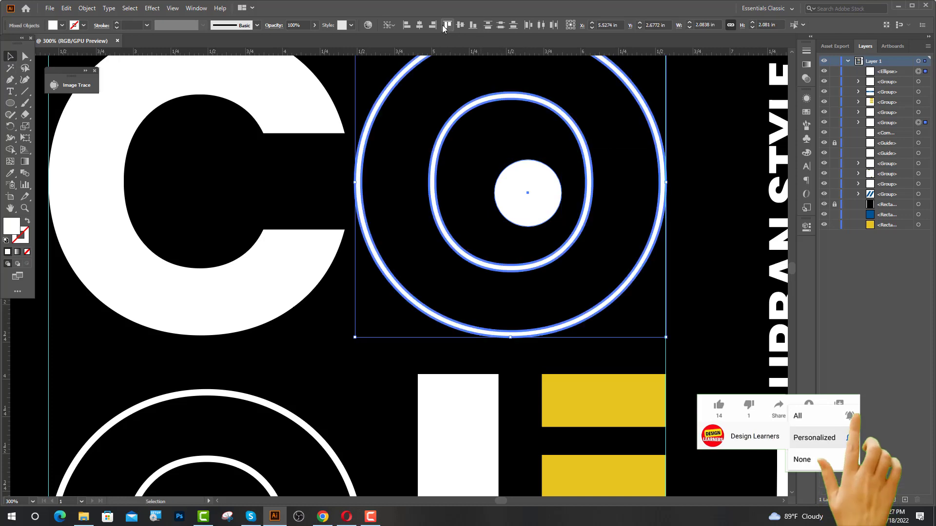
pyautogui.click(419, 25)
pyautogui.click(460, 25)
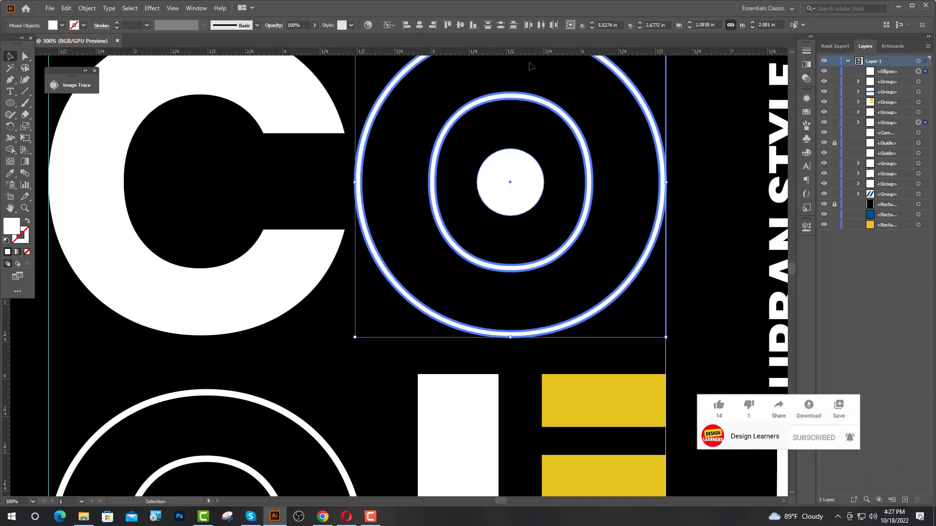
# Enlarge the circle about its centre to about 0.57 in and place a copy in the centre of the lower O.
pyautogui.click(518, 163)
pyautogui.moveTo(510, 148); pyautogui.dragTo(512, 139)
pyautogui.click(536, 254)
pyautogui.scroll(-3, 537, 254)
pyautogui.moveTo(535, 232); pyautogui.dragTo(434, 358)
# Fill the circle in the lower O with the yellow swatch's colour and select the circle in the upper O.
pyautogui.press('i')
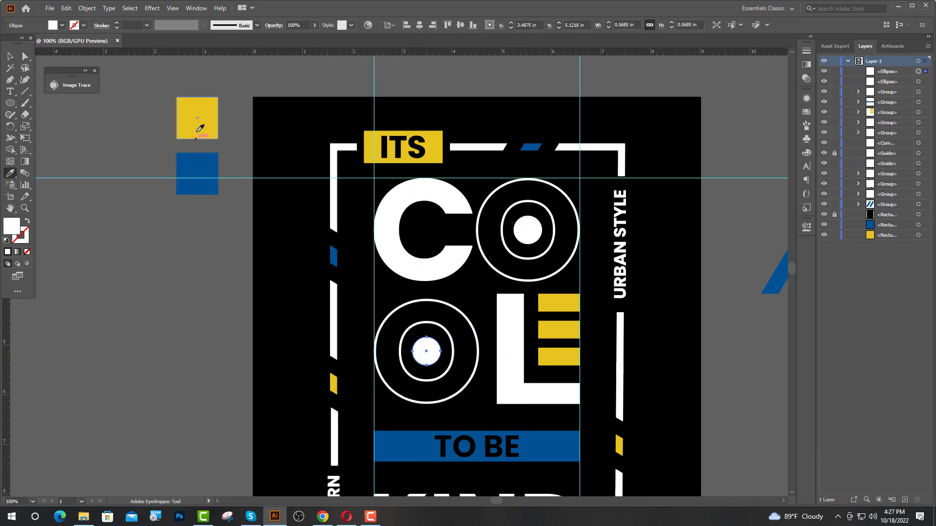
pyautogui.click(198, 128)
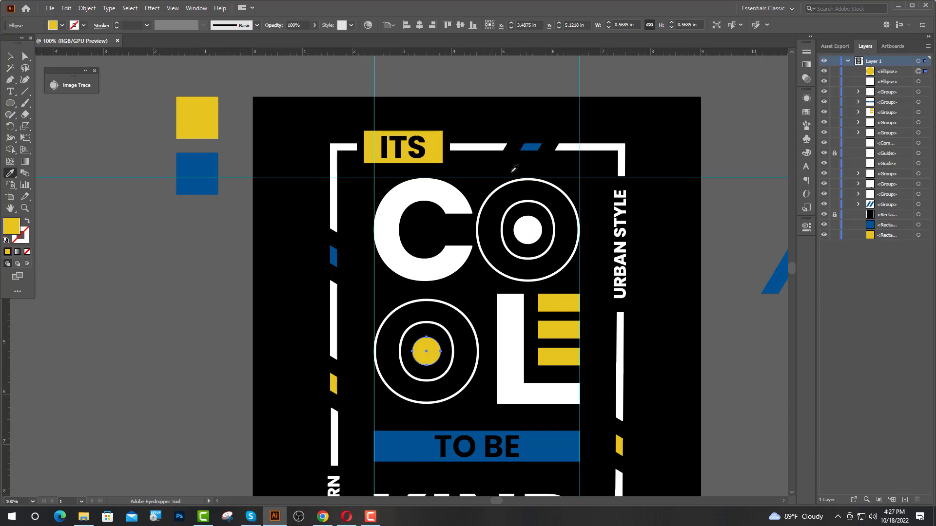
pyautogui.keyDown('ctrl'); pyautogui.click(529, 238); pyautogui.keyUp('ctrl')
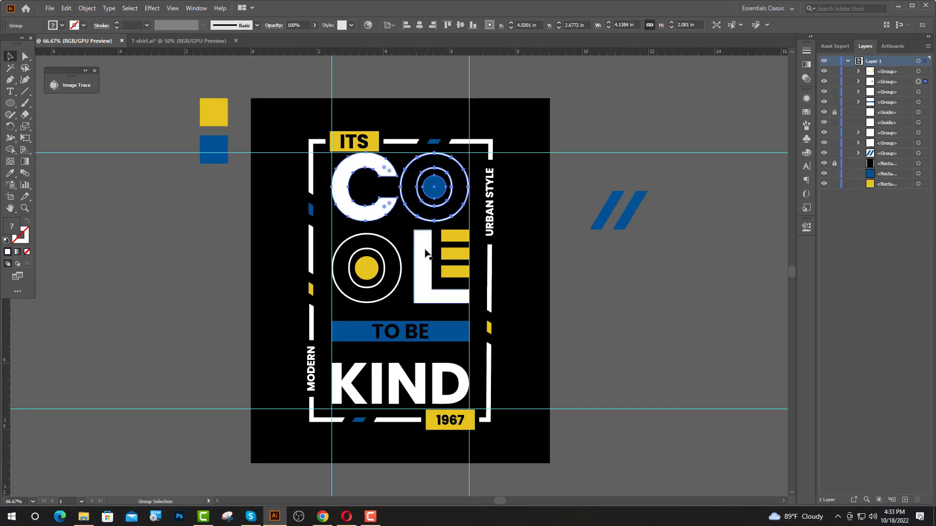
# Adjust the vertical position of the second row, the O and the L with yellow bars, to leave a small gap below the CO row.
pyautogui.click(425, 253)
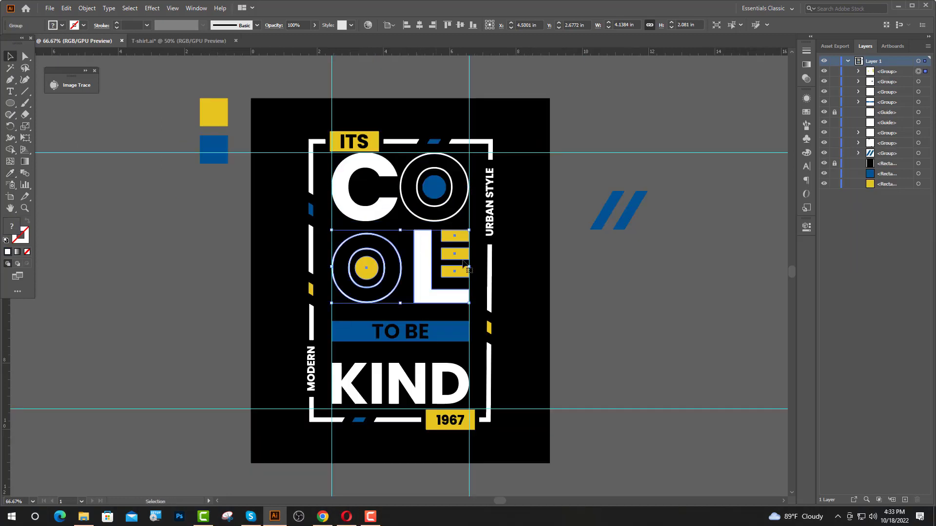
pyautogui.press('Up')
pyautogui.press('Up')
pyautogui.press('Up')
pyautogui.press('Up')
pyautogui.press('Up')
pyautogui.press('Up')
pyautogui.press('Up')
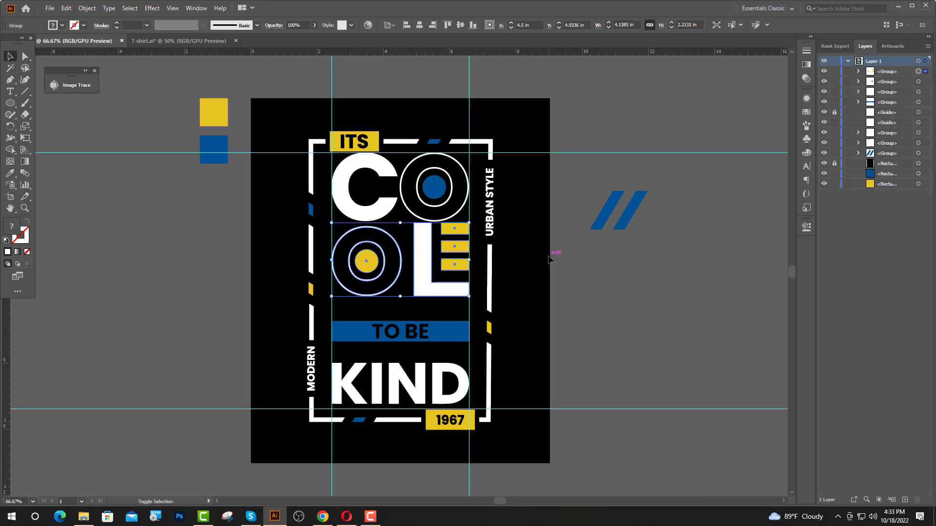
pyautogui.press('Down')
pyautogui.press('Down')
pyautogui.press('Down')
pyautogui.press('Down')
pyautogui.press('Down')
pyautogui.press('Down')
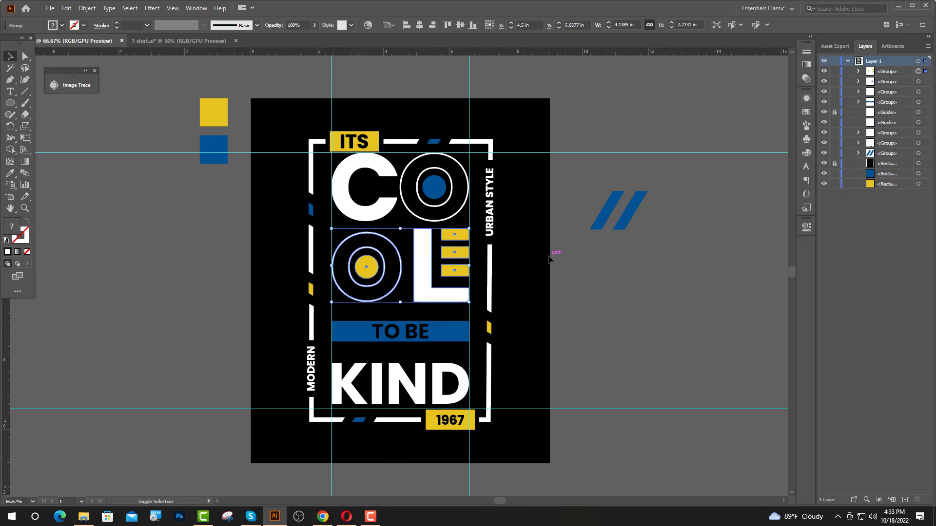
# Move the blue TO BE bar up close beneath the second row, leaving a small gap like the one between the rows above.
pyautogui.click(467, 334)
pyautogui.press('Up')
pyautogui.press('Up')
pyautogui.press('Up')
pyautogui.press('Up')
pyautogui.press('Up')
pyautogui.press('Up')
pyautogui.press('Up')
pyautogui.press('Up')
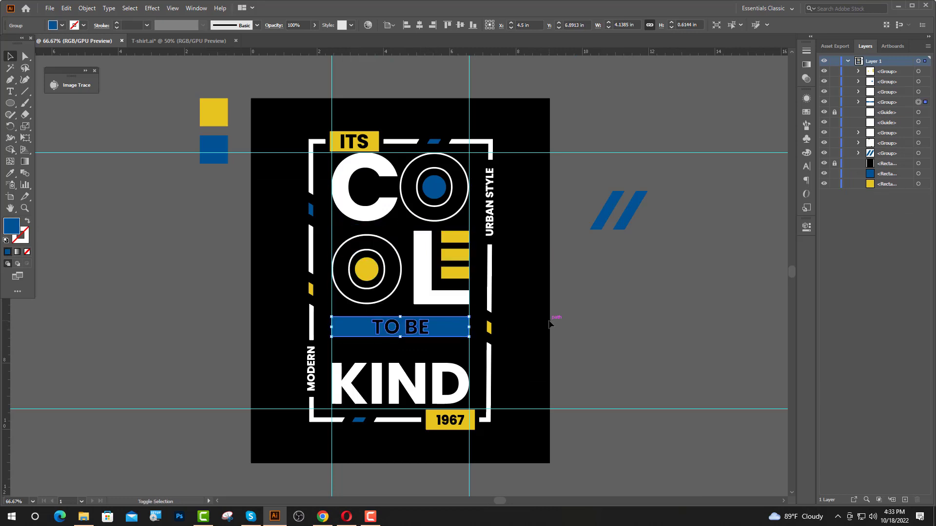
pyautogui.press('Up')
pyautogui.press('Up')
pyautogui.press('Up')
pyautogui.press('Up')
pyautogui.press('Up')
pyautogui.press('Up')
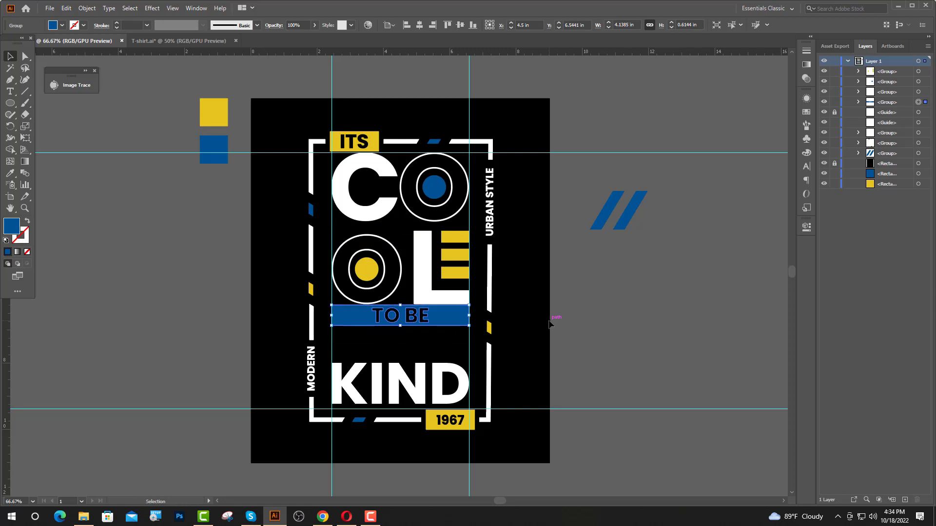
pyautogui.press('Down')
pyautogui.press('Down')
pyautogui.press('Down')
pyautogui.press('Down')
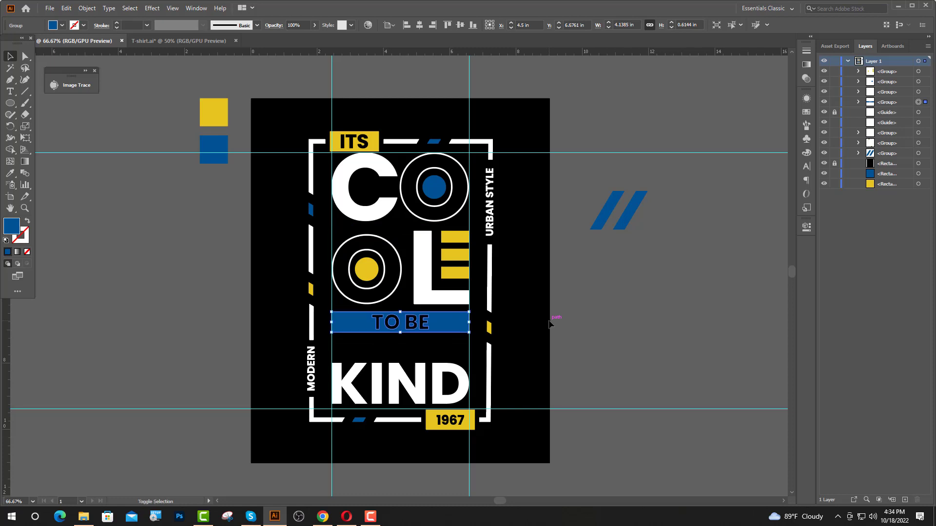
pyautogui.press('Down')
pyautogui.press('Down')
pyautogui.press('Down')
pyautogui.press('Down')
# Move the word KIND up close beneath the blue TO BE bar, leaving a matching small gap.
pyautogui.click(439, 384)
pyautogui.press('Up')
pyautogui.press('Up')
pyautogui.press('Up')
pyautogui.press('Up')
pyautogui.press('Up')
pyautogui.press('Up')
pyautogui.press('Up')
pyautogui.press('Up')
pyautogui.press('Up')
pyautogui.press('Up')
pyautogui.press('Up')
pyautogui.press('Up')
pyautogui.press('Up')
pyautogui.press('Up')
pyautogui.press('Up')
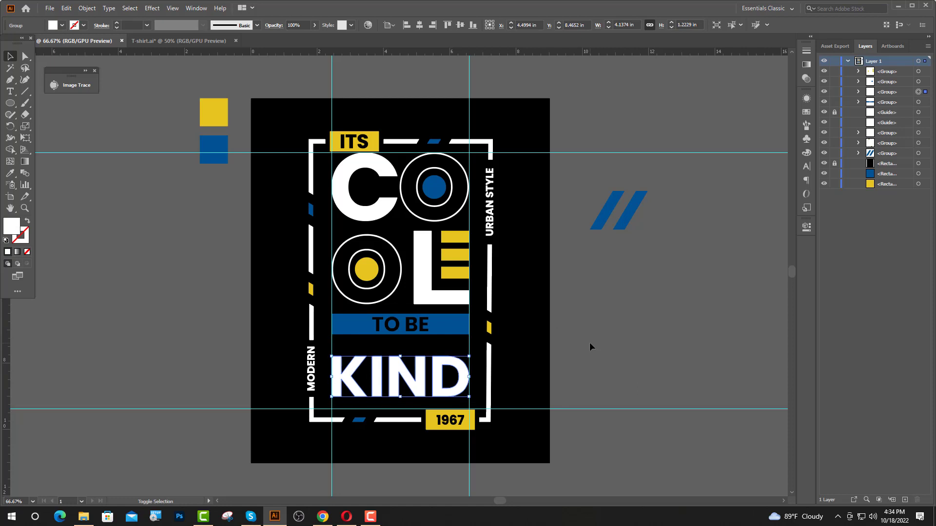
pyautogui.press('Up')
pyautogui.press('Up')
pyautogui.press('Up')
pyautogui.press('Up')
pyautogui.press('Up')
pyautogui.press('Up')
pyautogui.press('Up')
pyautogui.press('Up')
pyautogui.press('Up')
pyautogui.press('Up')
pyautogui.press('Up')
pyautogui.press('Up')
pyautogui.press('Up')
pyautogui.press('Up')
pyautogui.press('Up')
pyautogui.press('Up')
pyautogui.press('Up')
pyautogui.press('Up')
pyautogui.press('Up')
pyautogui.press('Up')
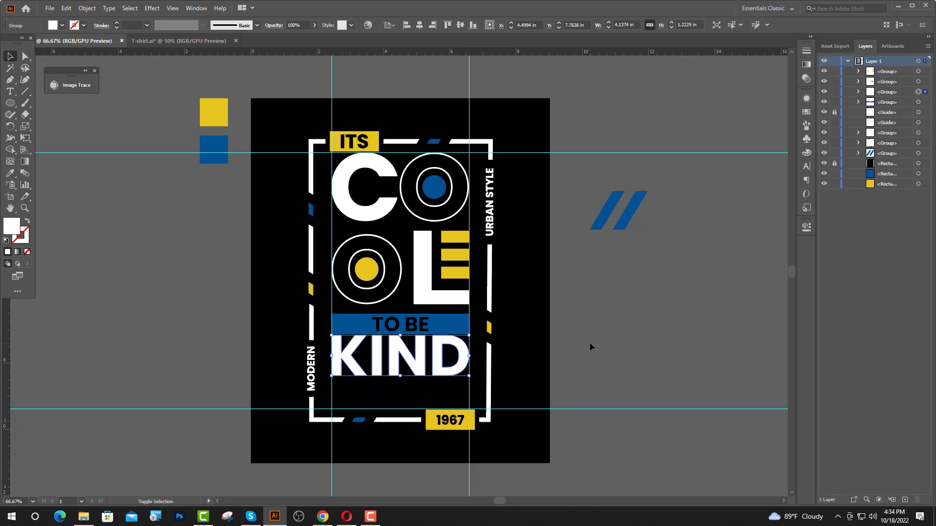
pyautogui.press('Down')
pyautogui.press('Down')
pyautogui.press('Down')
pyautogui.press('Down')
pyautogui.press('Down')
pyautogui.press('Down')
pyautogui.press('Down')
pyautogui.press('Down')
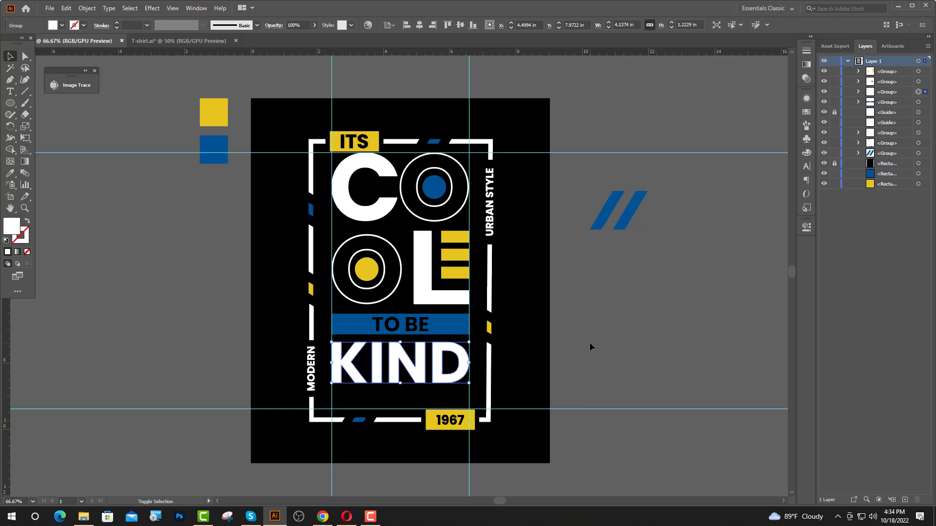
# Group all the main text rows from CO to KIND and centre the group vertically on the artboard.
pyautogui.keyDown('shift'); pyautogui.click(437, 323); pyautogui.keyUp('shift')
pyautogui.keyDown('shift'); pyautogui.click(439, 273); pyautogui.keyUp('shift')
pyautogui.keyDown('shift'); pyautogui.click(446, 224); pyautogui.keyUp('shift')
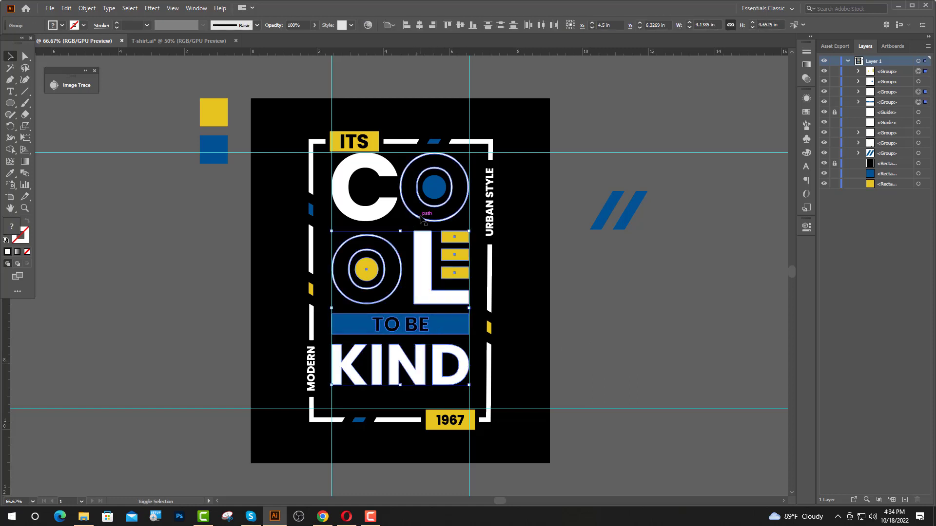
pyautogui.press('a')
pyautogui.hotkey('ctrl', 'g')
pyautogui.press('v')
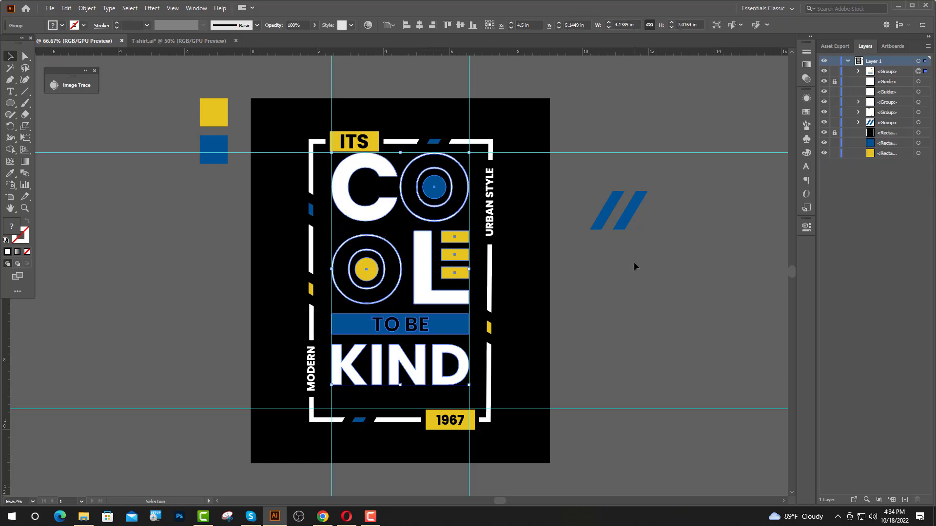
pyautogui.click(460, 24)
# Delete all the horizontal and vertical guides and the spare blue slanted stripes beside the artboard.
pyautogui.moveTo(620, 134); pyautogui.dragTo(570, 328)
pyautogui.moveTo(571, 186); pyautogui.dragTo(570, 185)
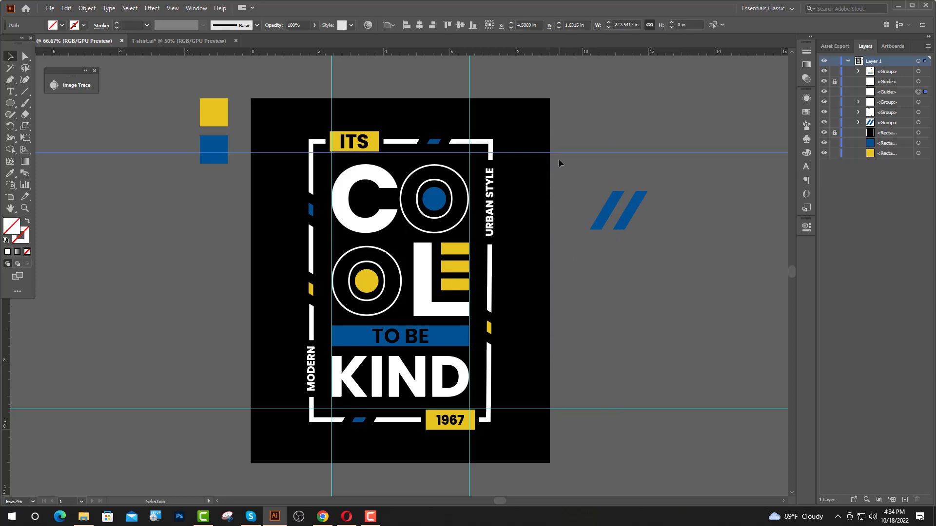
pyautogui.press('Delete')
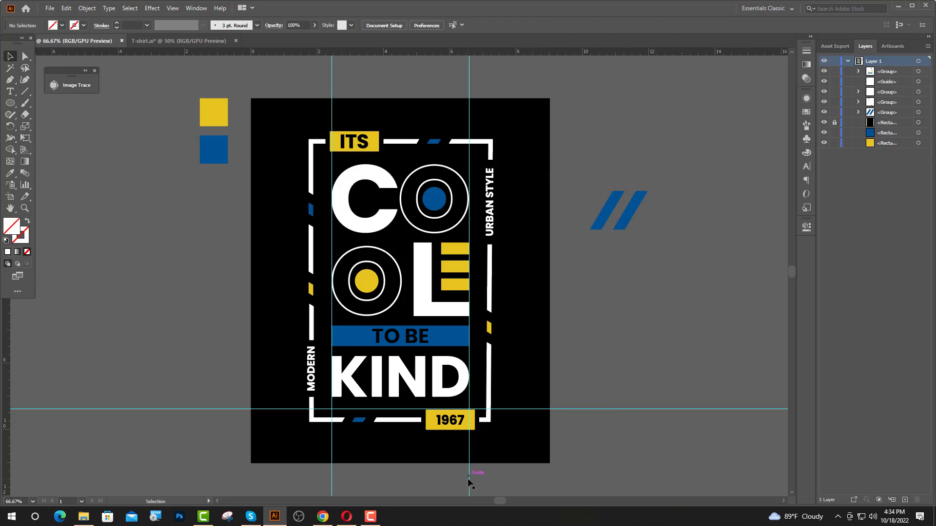
pyautogui.moveTo(326, 482); pyautogui.dragTo(327, 475)
pyautogui.press('Delete')
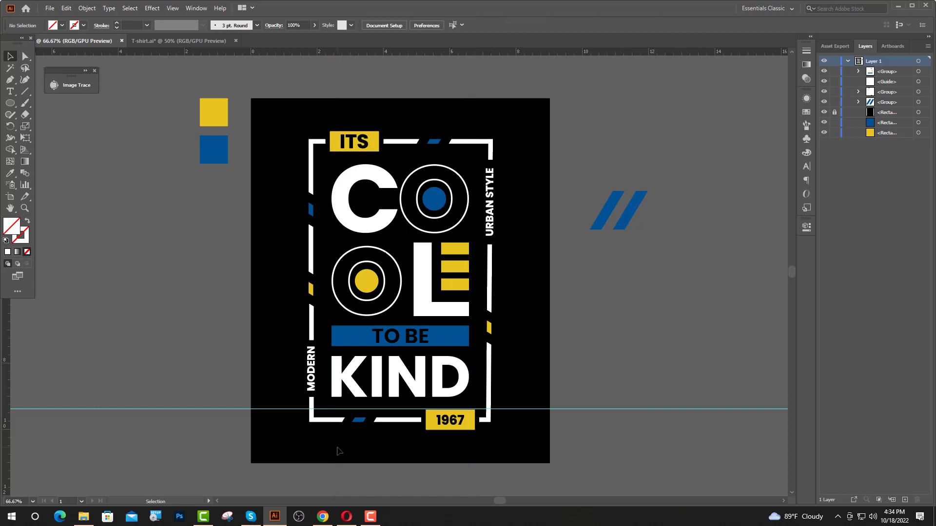
pyautogui.moveTo(166, 434); pyautogui.dragTo(165, 431)
pyautogui.press('Delete')
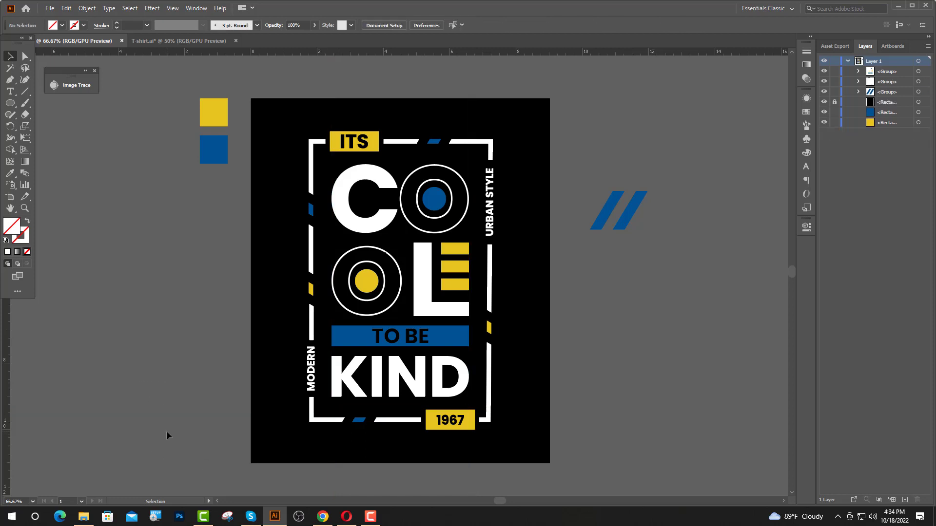
pyautogui.moveTo(595, 201); pyautogui.dragTo(667, 255)
pyautogui.press('Delete')
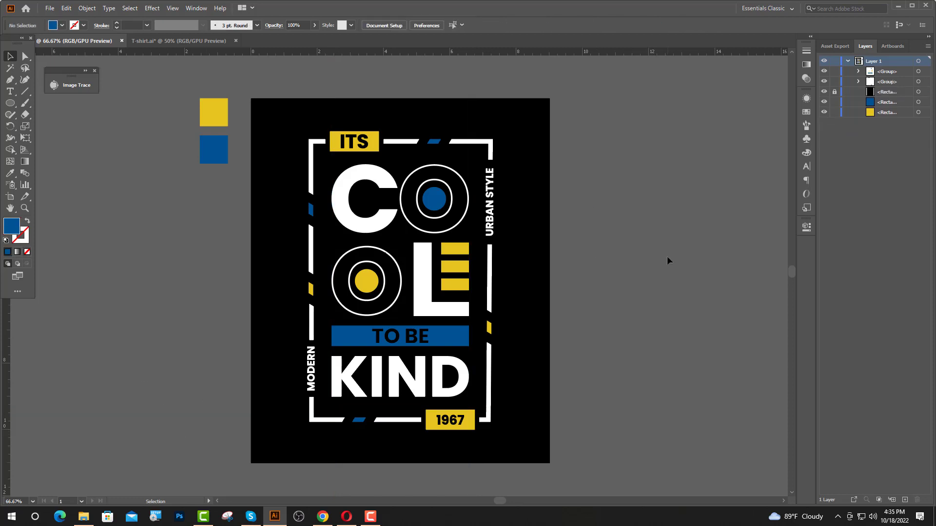
# Group the main text with the frame and move the whole design onto the black shirt in the T-shirt.ai document.
pyautogui.moveTo(270, 111); pyautogui.dragTo(549, 458)
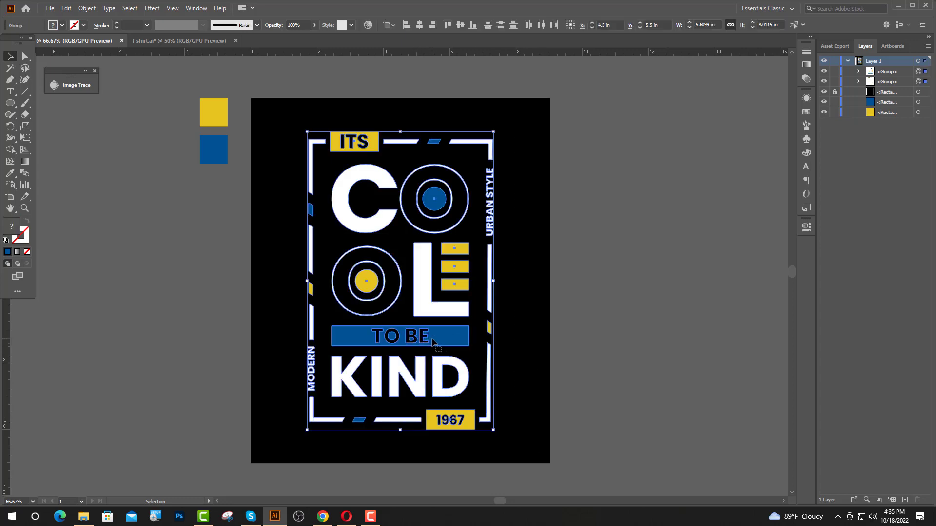
pyautogui.hotkey('ctrl', 'g')
pyautogui.moveTo(433, 344); pyautogui.dragTo(361, 200)
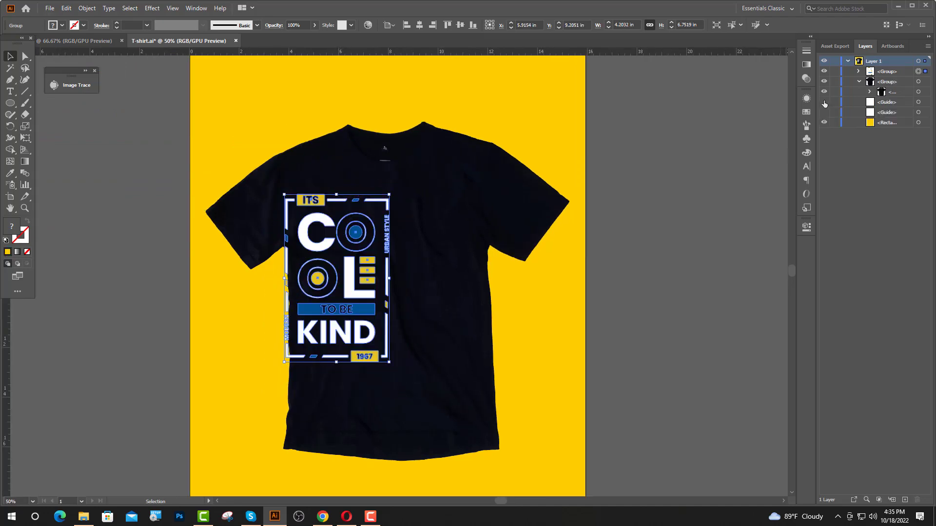
# Show the guides and centre the design horizontally and vertically on the T-shirt artboard.
pyautogui.hotkey('ctrl', ';')
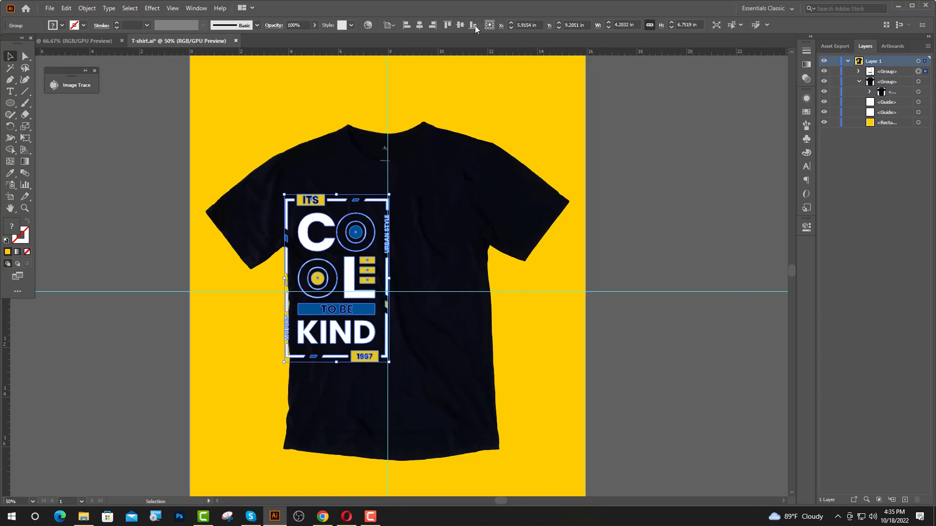
pyautogui.click(419, 25)
pyautogui.click(460, 25)
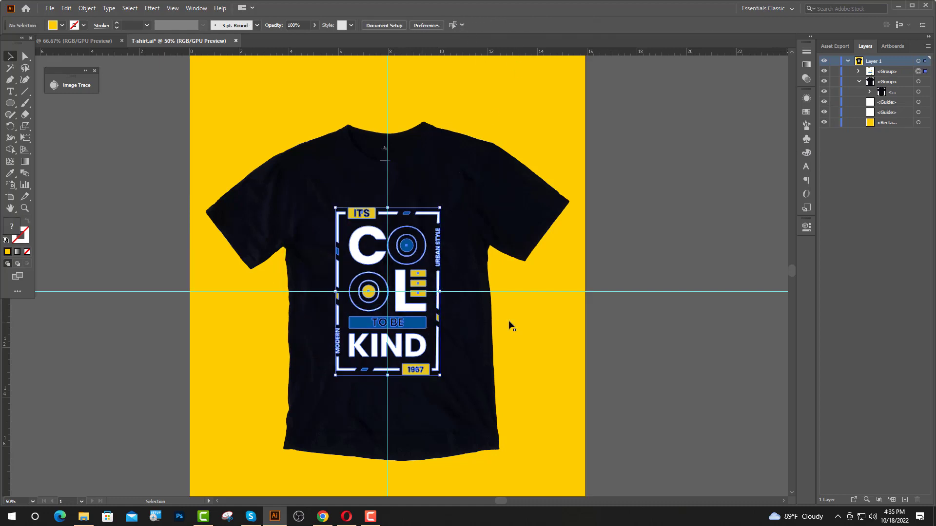
# Shift the design slightly lower on the T-shirt and hide both guides.
pyautogui.press('Down')
pyautogui.press('Down')
pyautogui.press('Down')
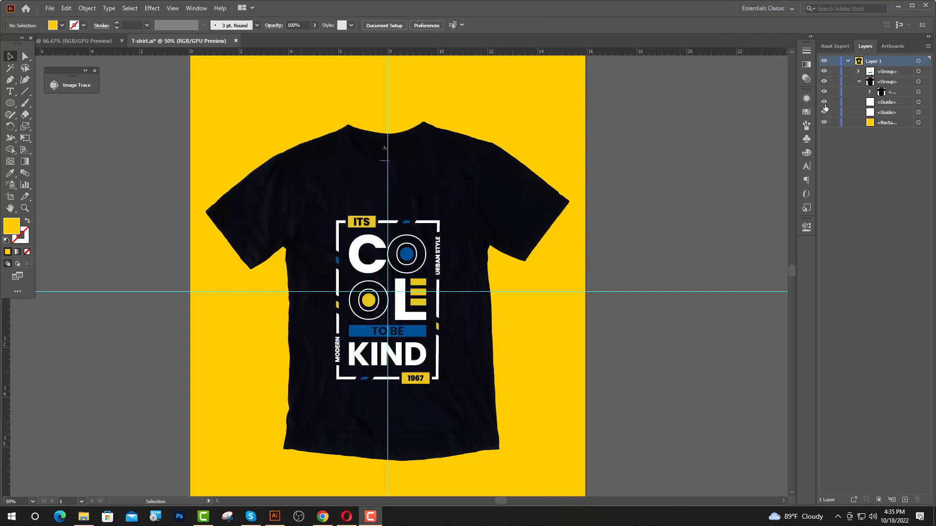
pyautogui.click(824, 101)
pyautogui.click(824, 112)
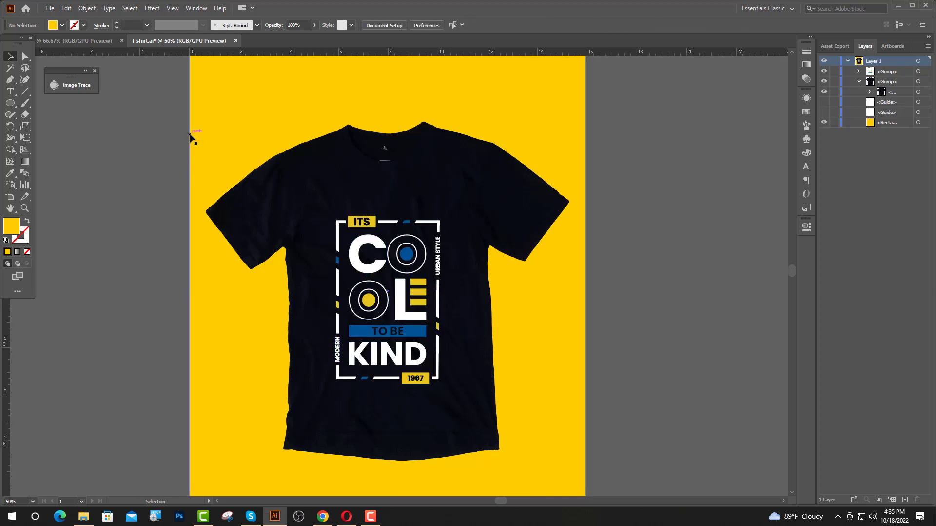